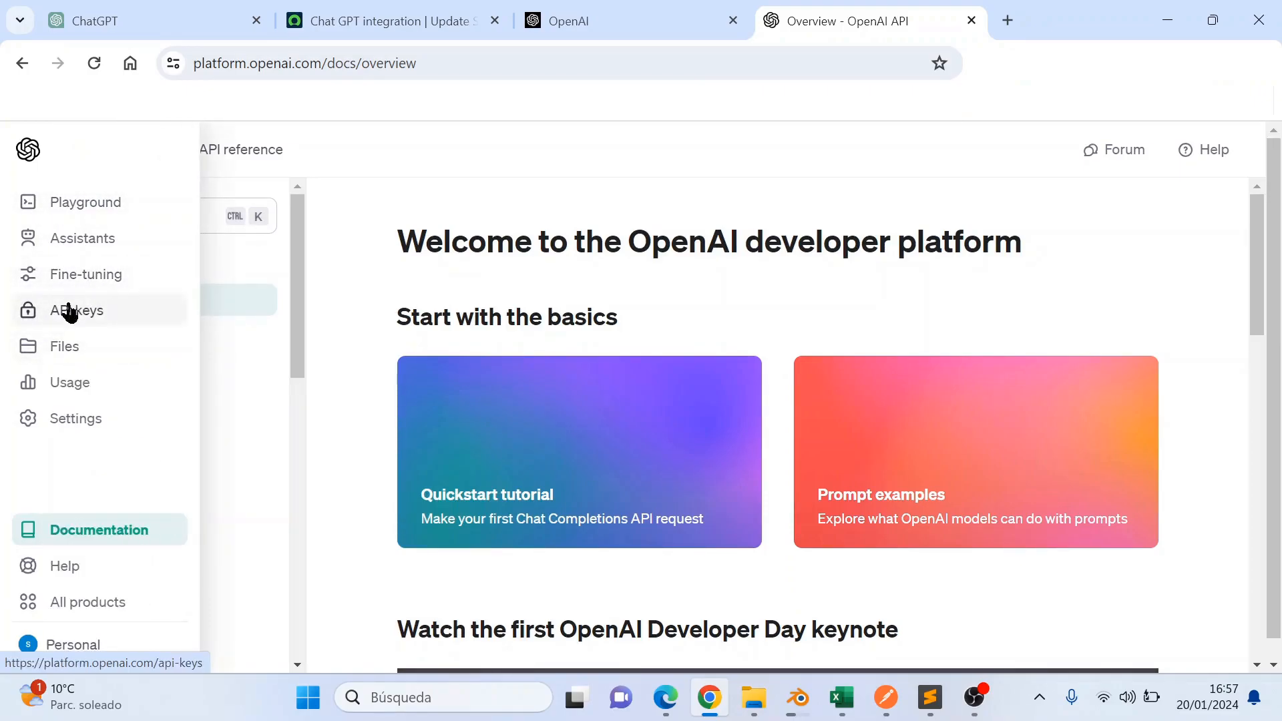
Step: Create a new OpenAI secret API key named ProsolutionsKEY2024_1
{"action": "left_click", "coordinate": [71, 311]}
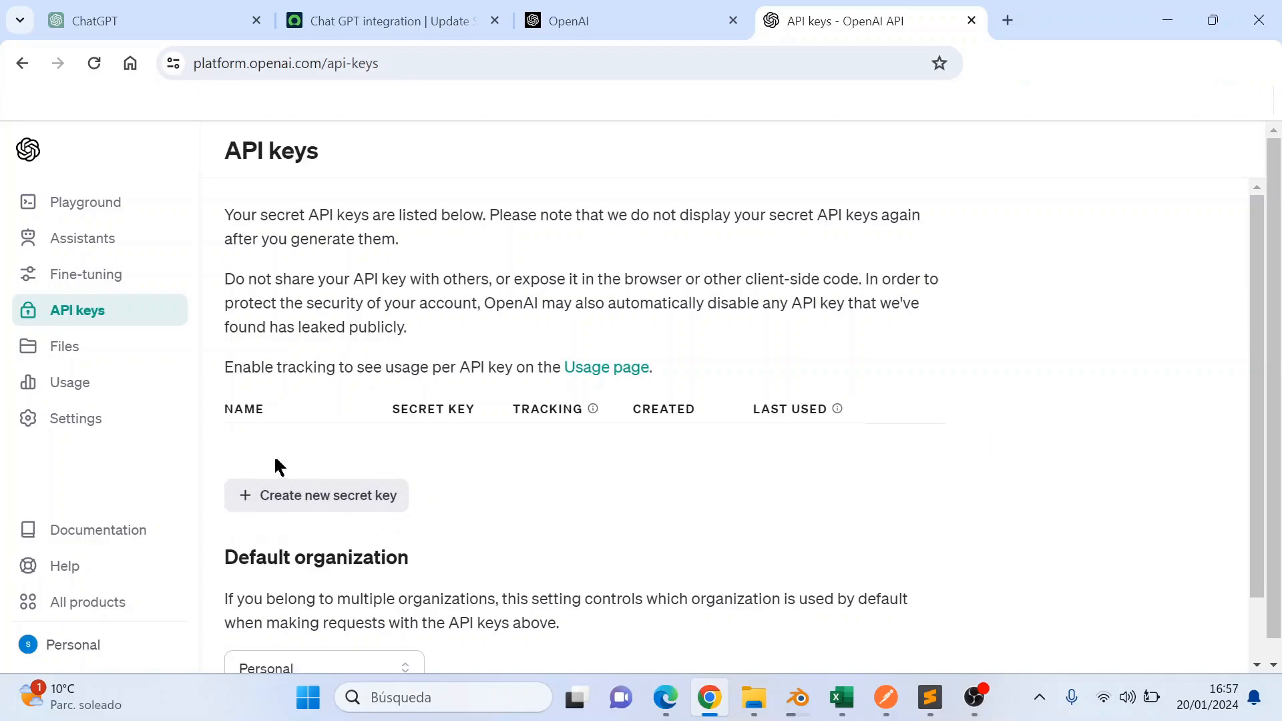
{"action": "left_click", "coordinate": [310, 511]}
{"action": "type", "text": "ProsolutionsKEY2024_1"}
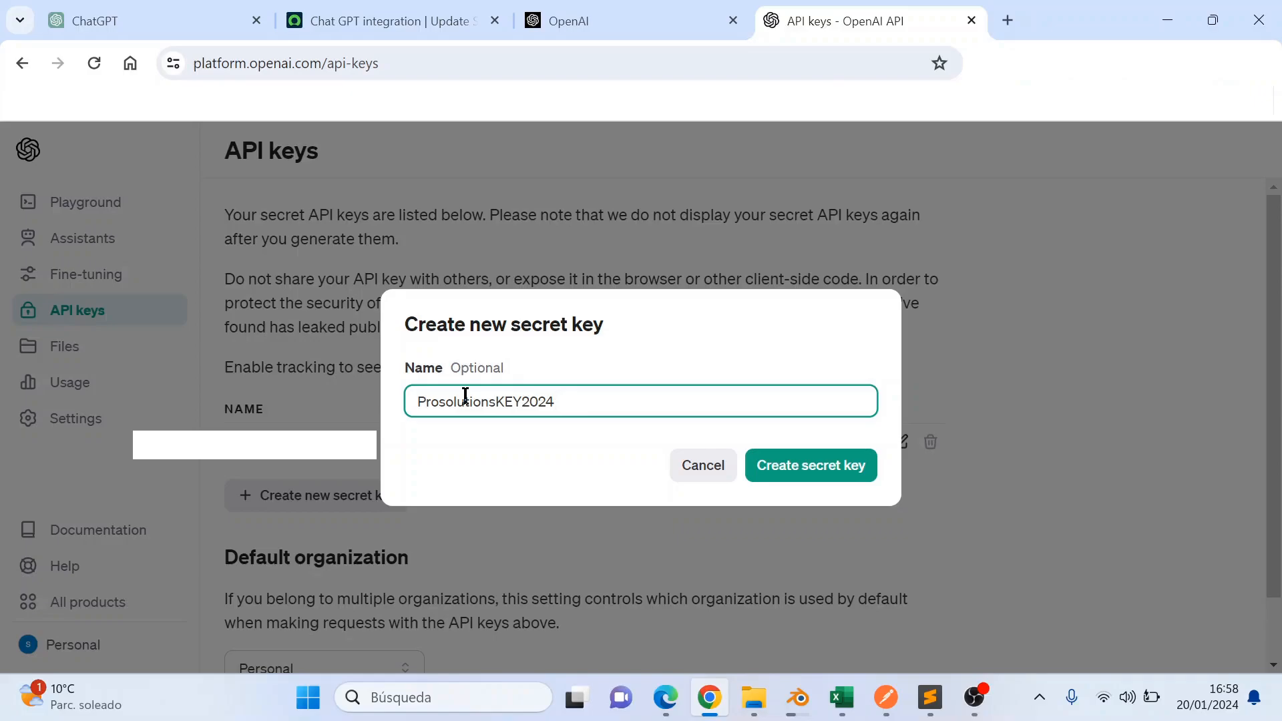
{"action": "left_click", "coordinate": [771, 470]}
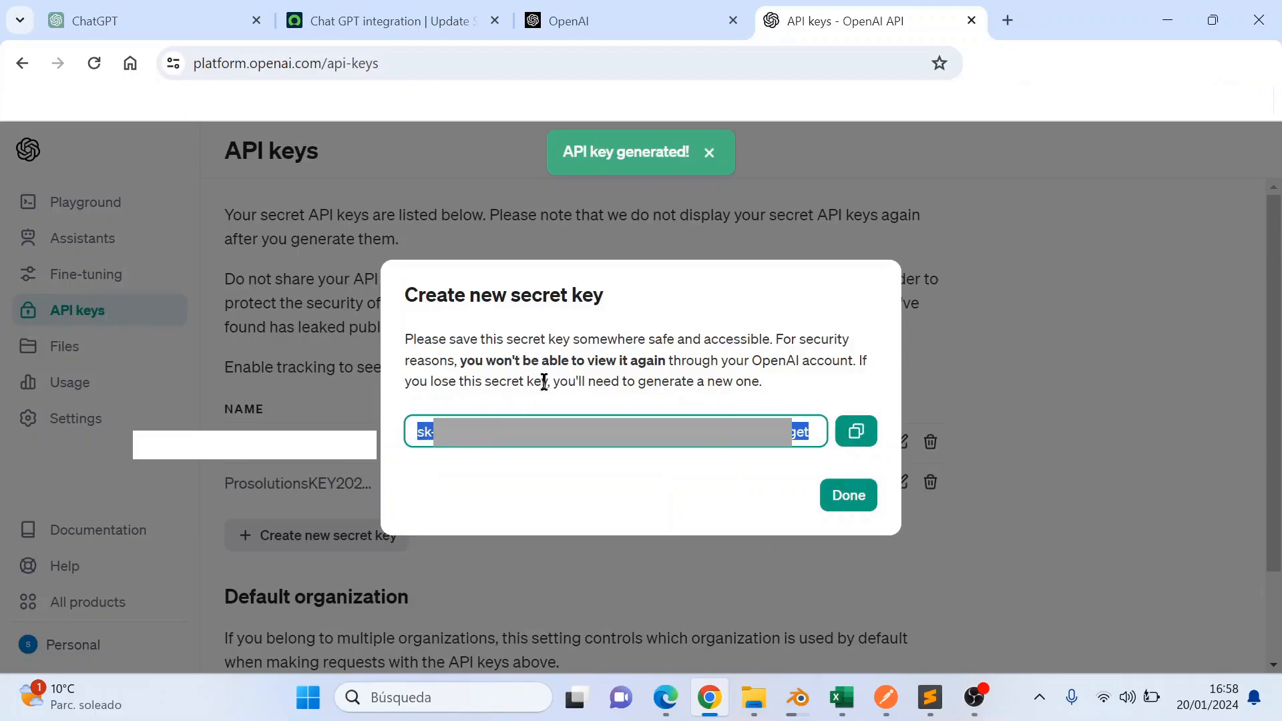
Step: Copy the newly generated secret key and close its creation dialog
{"action": "left_click", "coordinate": [857, 431]}
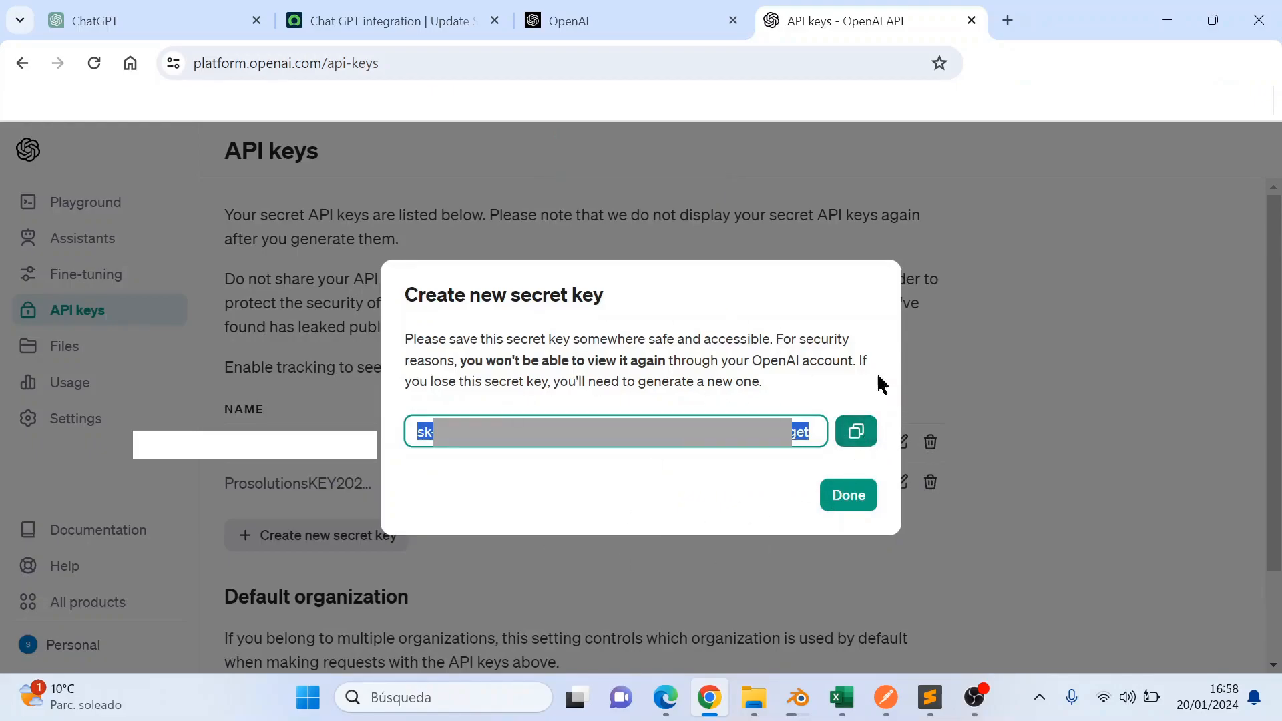
{"action": "left_click", "coordinate": [864, 443]}
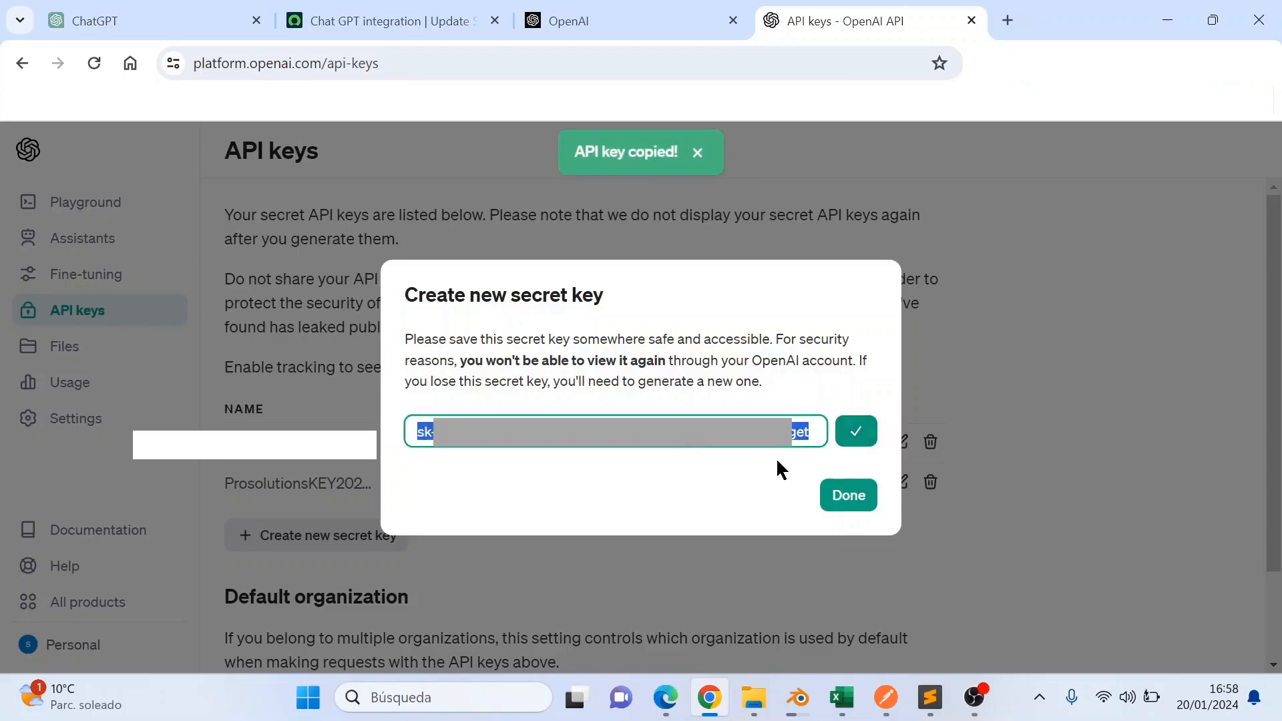
{"action": "left_click", "coordinate": [852, 500]}
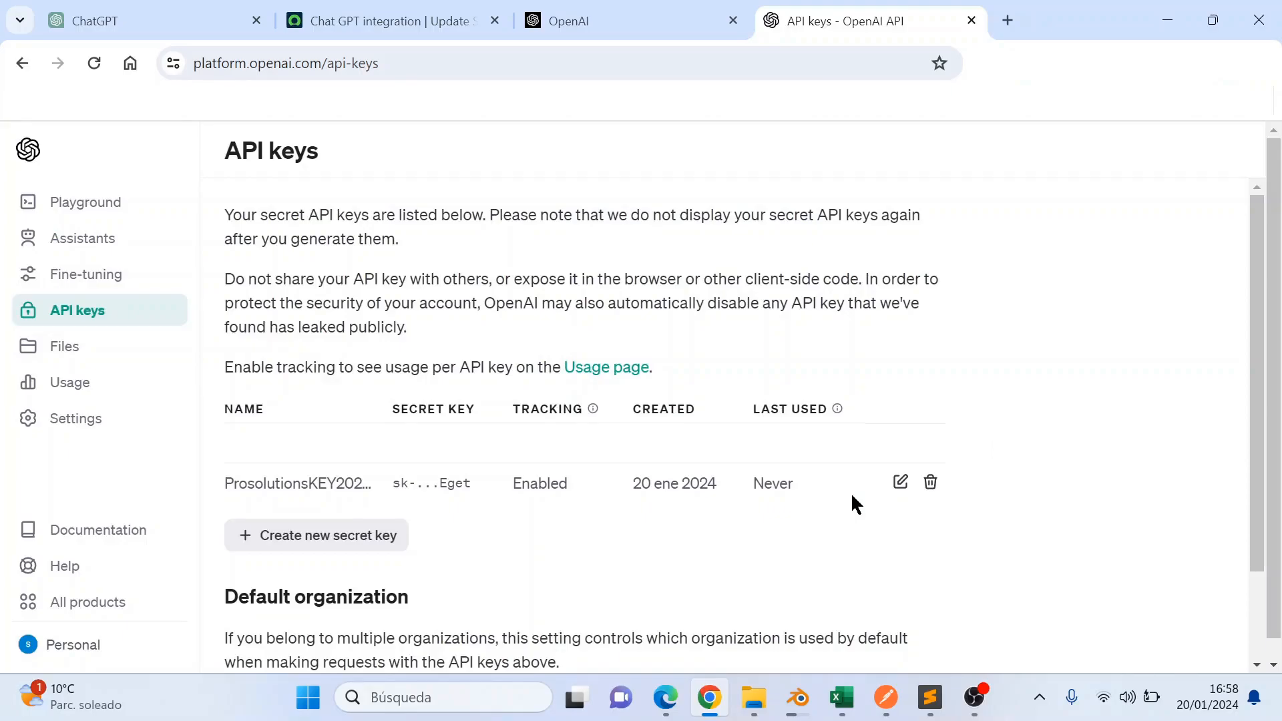
Step: Switch to Postman and create a new collection named Chat GPT
{"action": "mouse_move", "coordinate": [886, 698]}
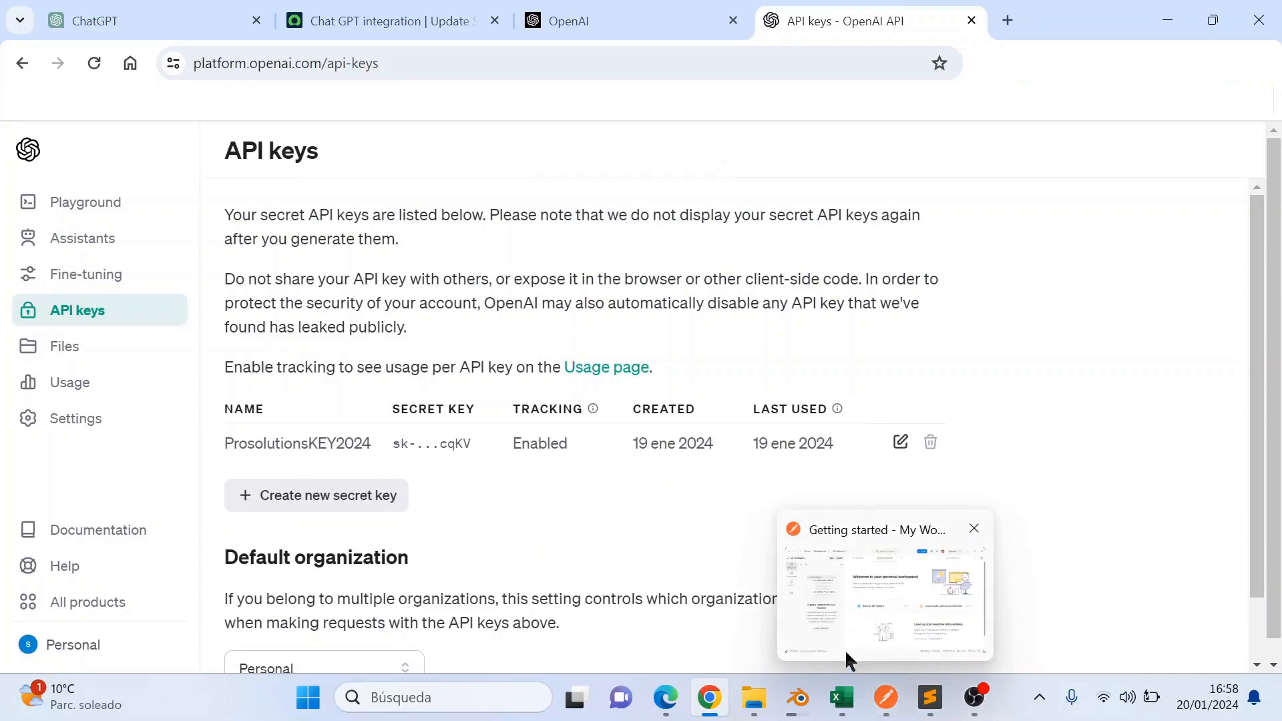
{"action": "left_click", "coordinate": [886, 697]}
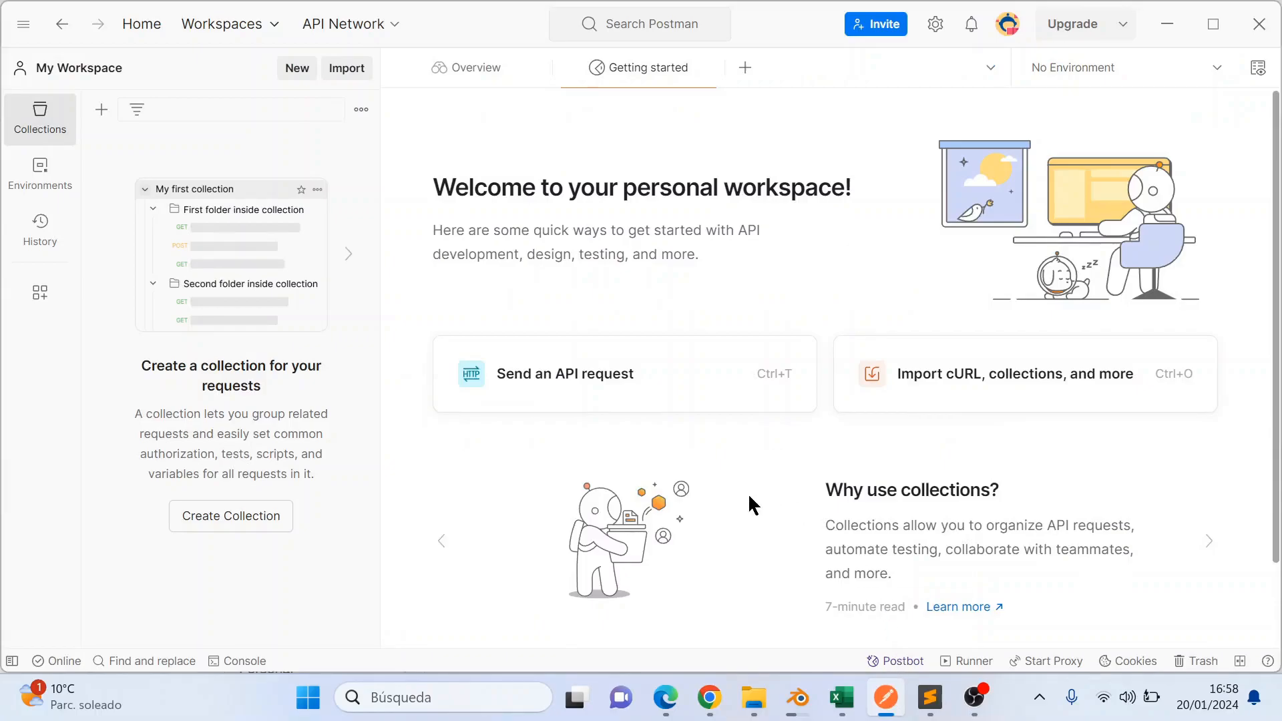
{"action": "left_click", "coordinate": [100, 109]}
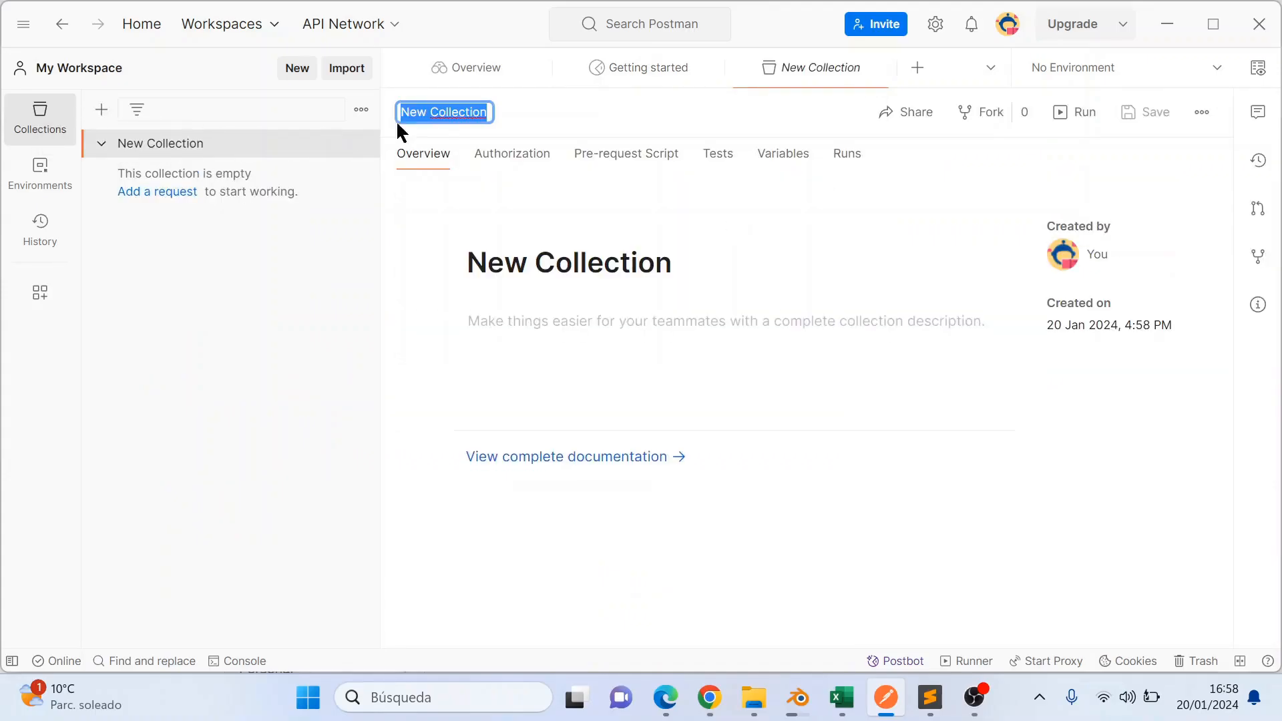
{"action": "key", "text": "BackSpace"}
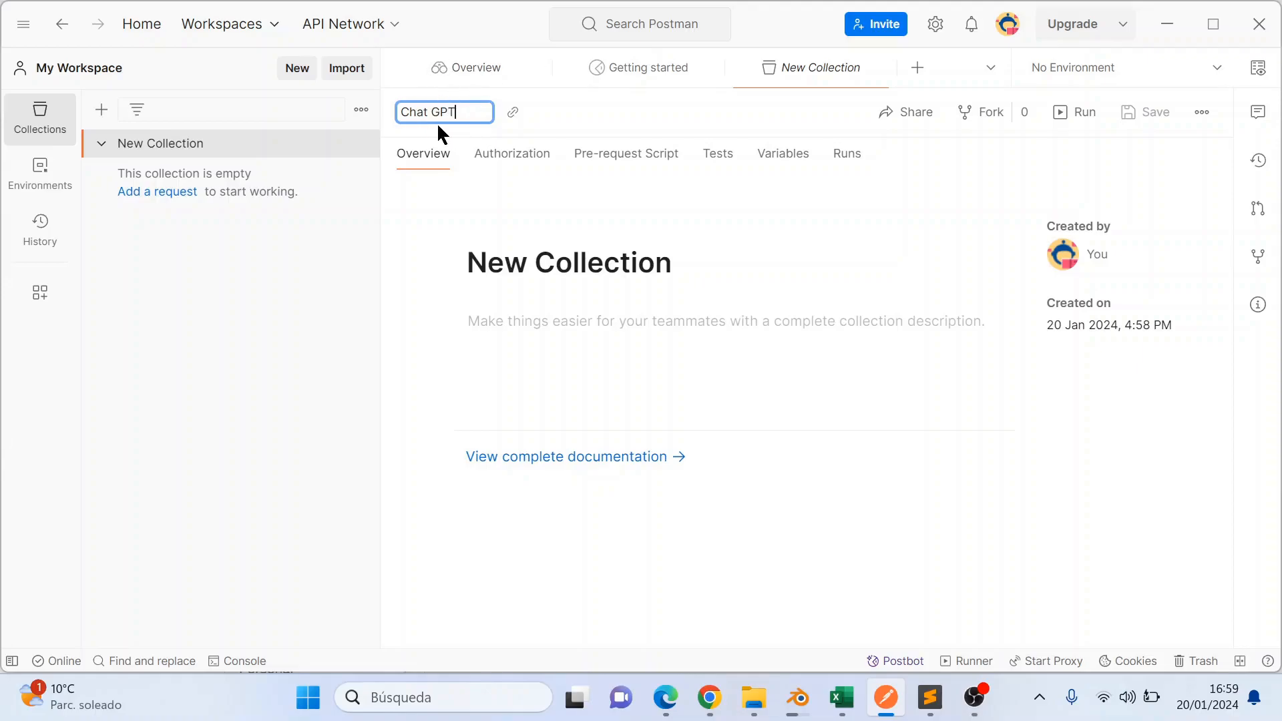
{"action": "left_click", "coordinate": [412, 195]}
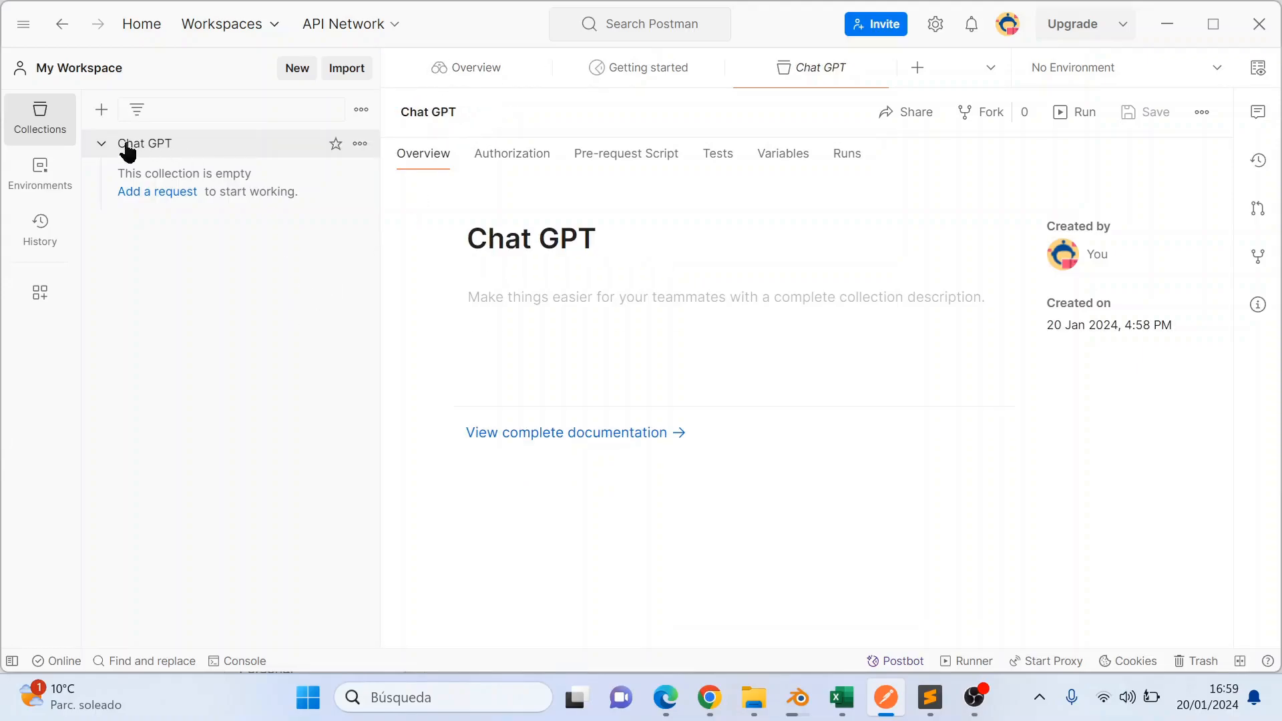
Step: Add a request named Test 1 to the Chat GPT collection
{"action": "left_click", "coordinate": [164, 192]}
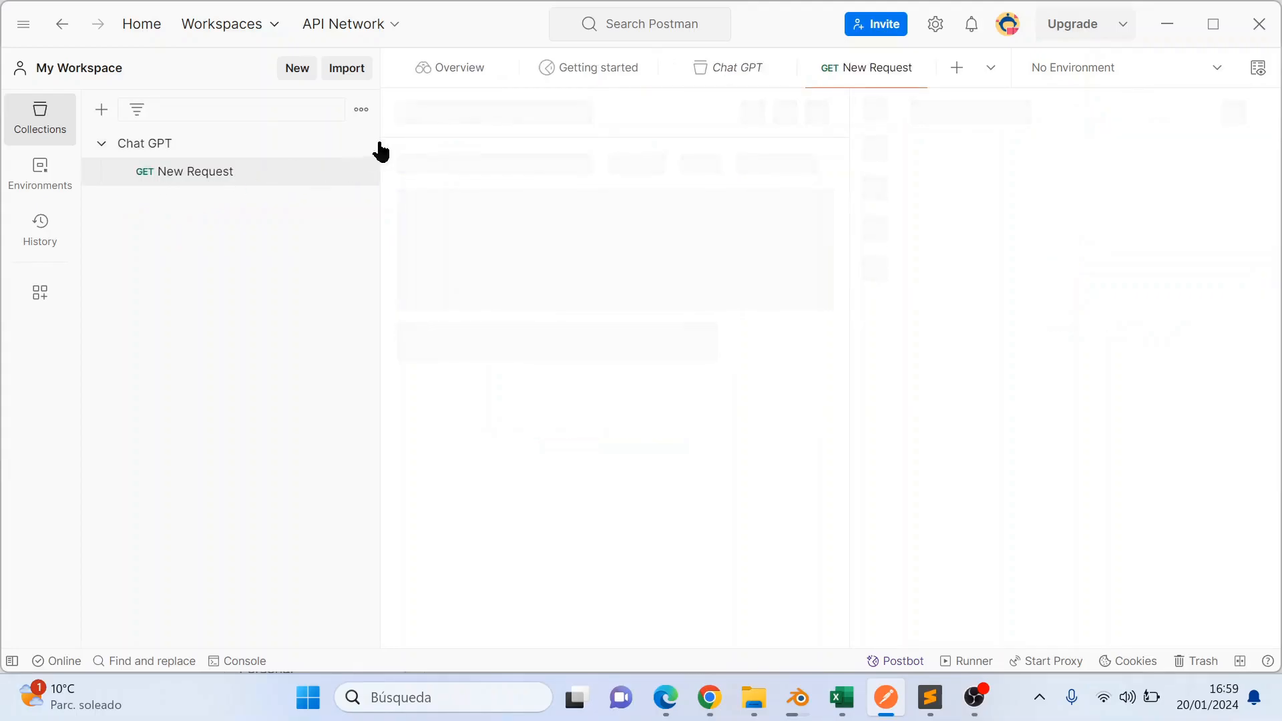
{"action": "type", "text": "Test 1"}
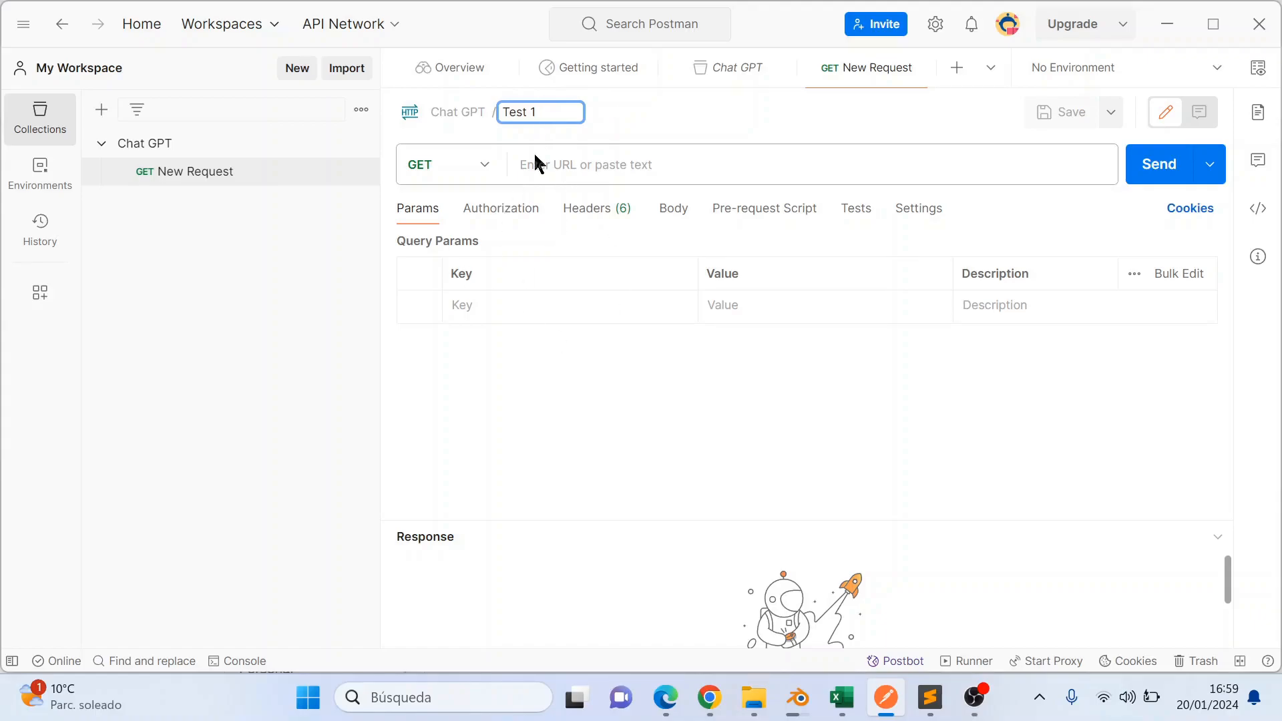
{"action": "left_click", "coordinate": [554, 298]}
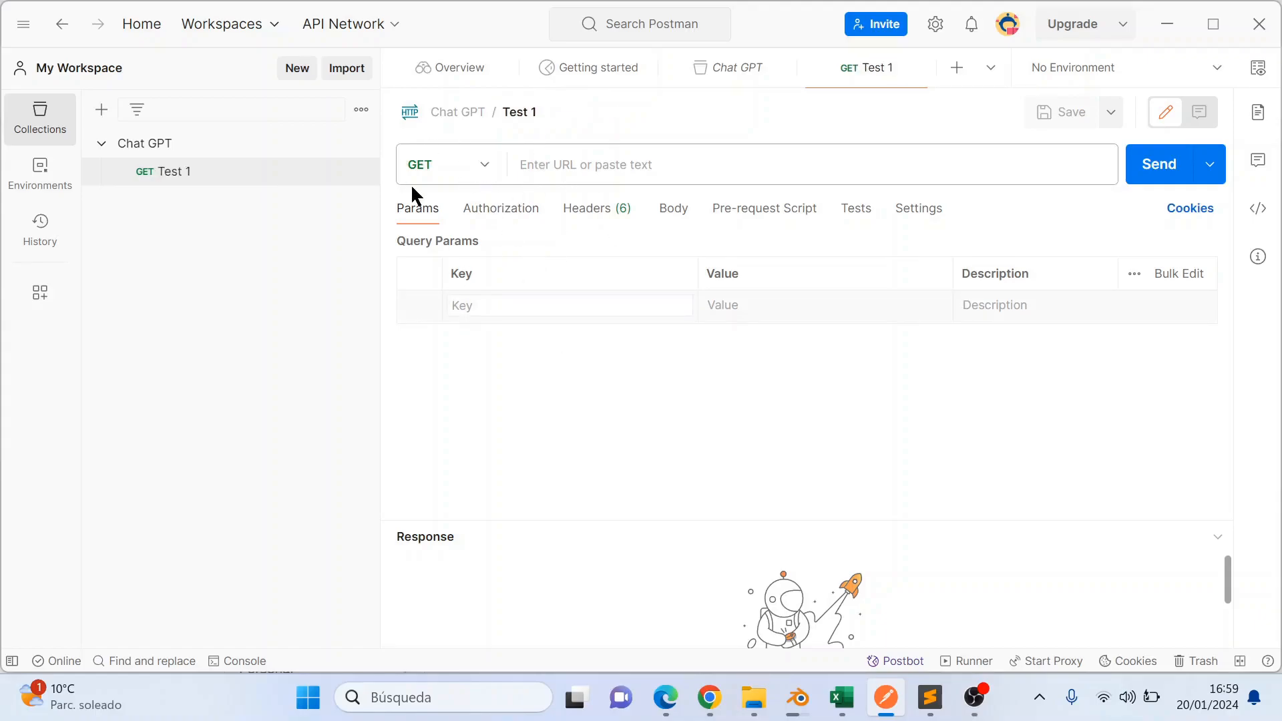
{"action": "left_click", "coordinate": [485, 166]}
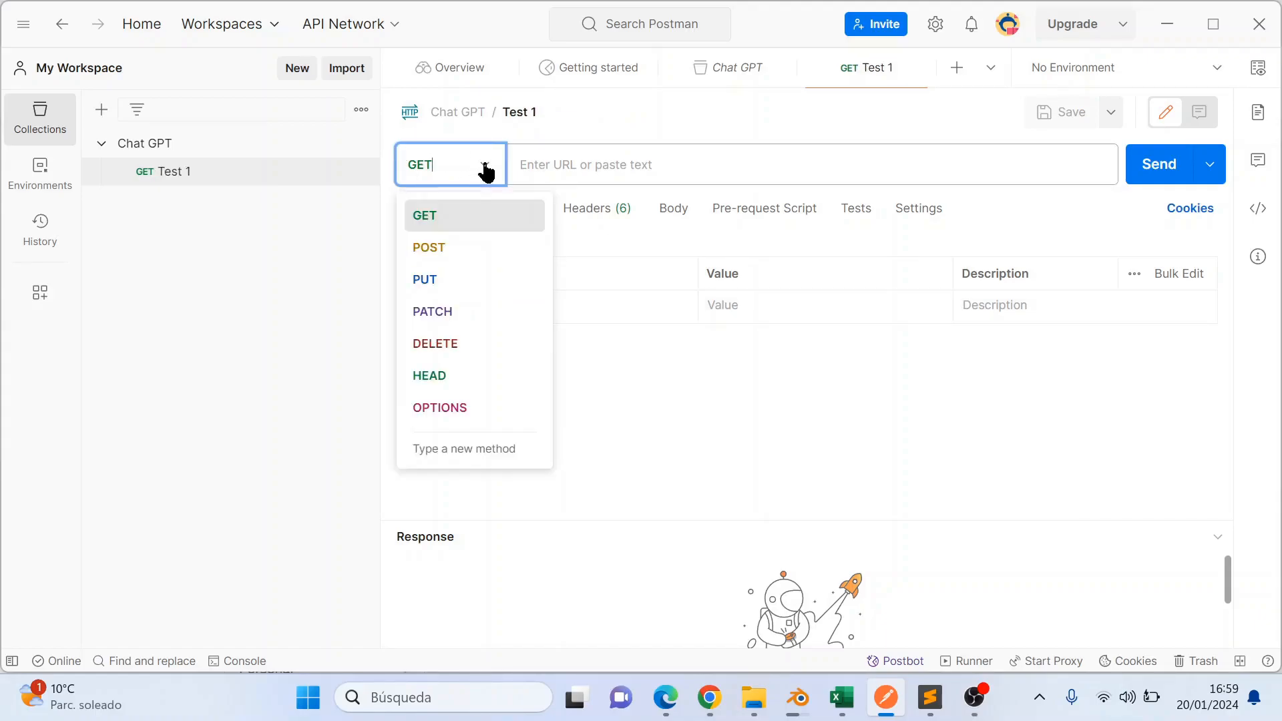
{"action": "left_click", "coordinate": [441, 252]}
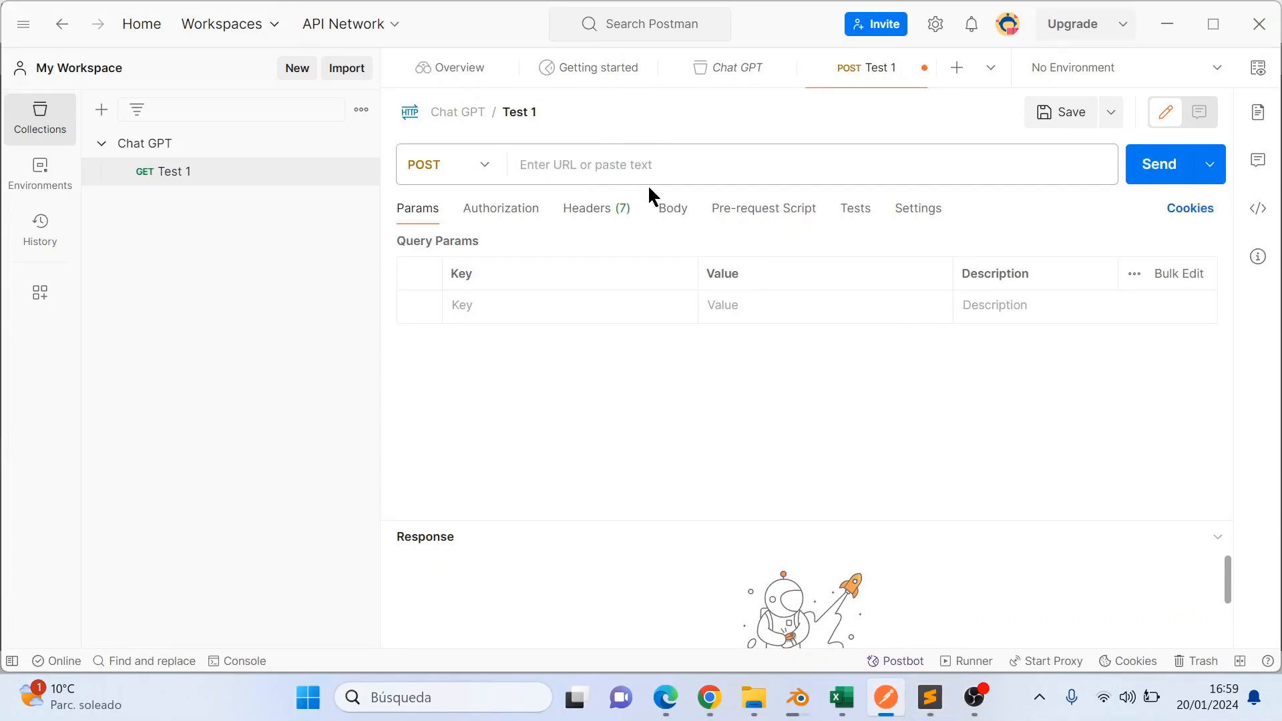
{"action": "left_click", "coordinate": [605, 168]}
{"action": "key", "text": "ctrl+v"}
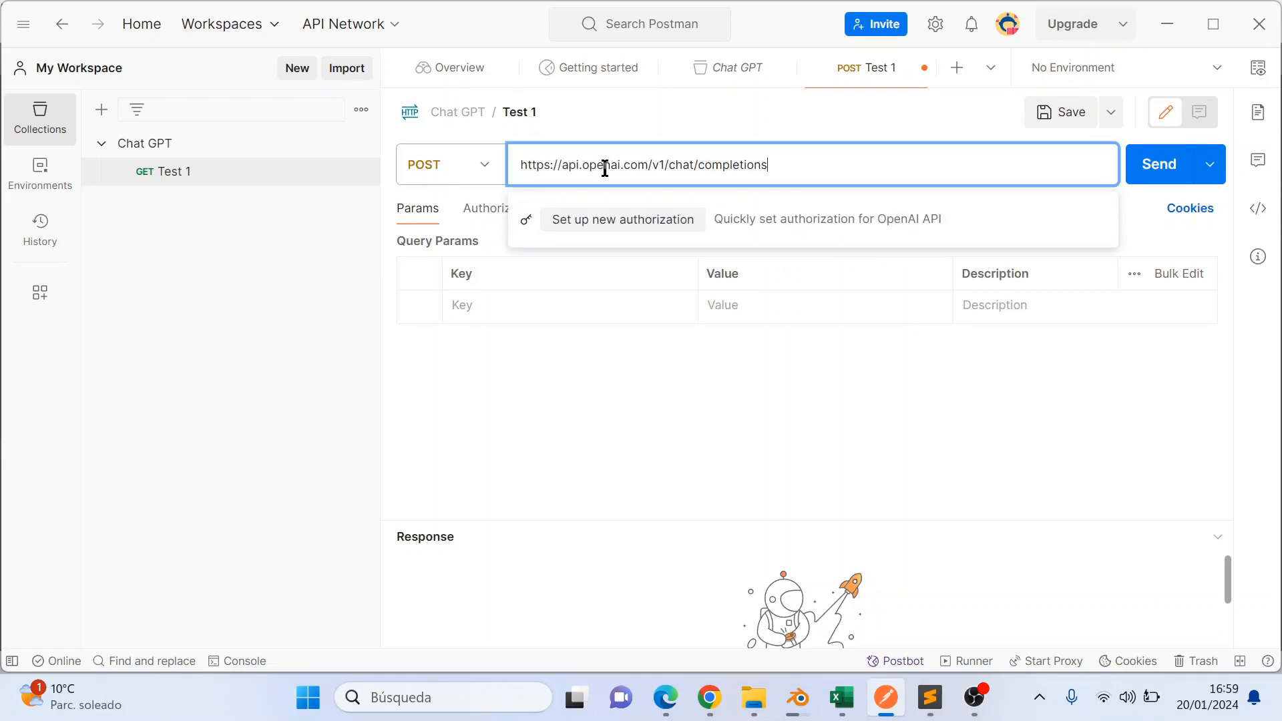
{"action": "left_click", "coordinate": [736, 424]}
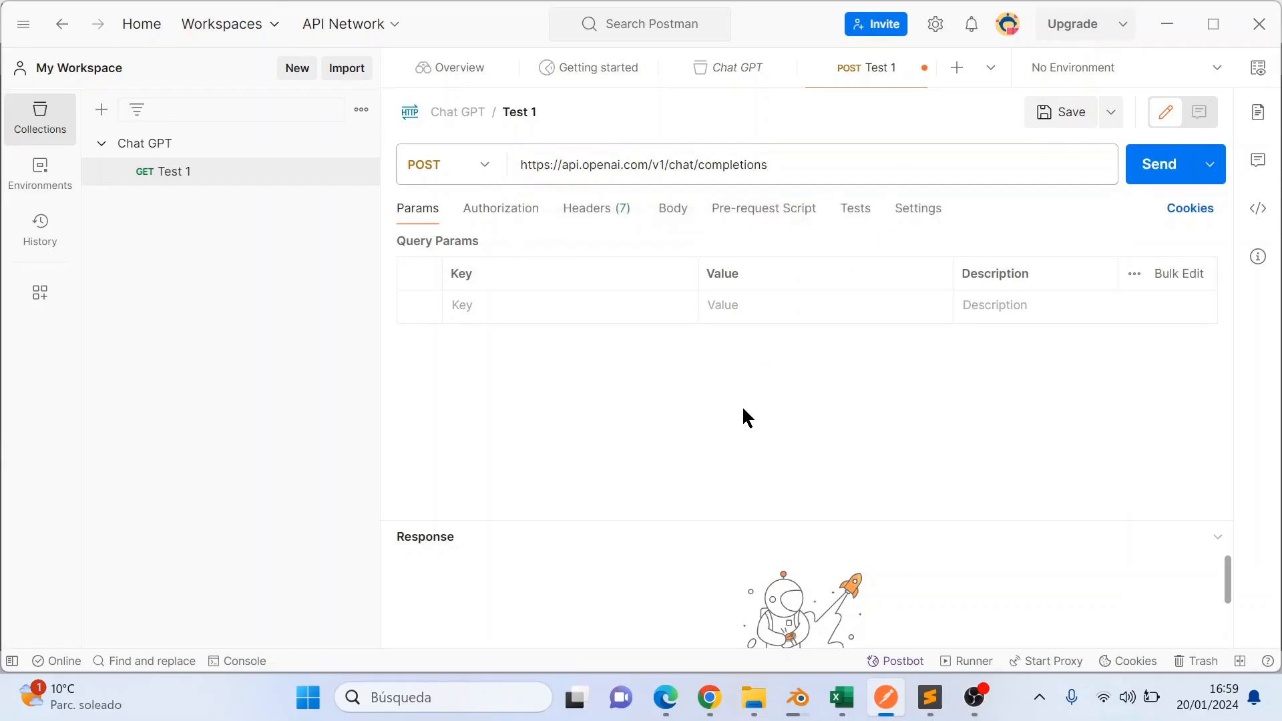
Step: Add a Content-Type header with the value application/json to the Test 1 request
{"action": "left_click", "coordinate": [576, 215]}
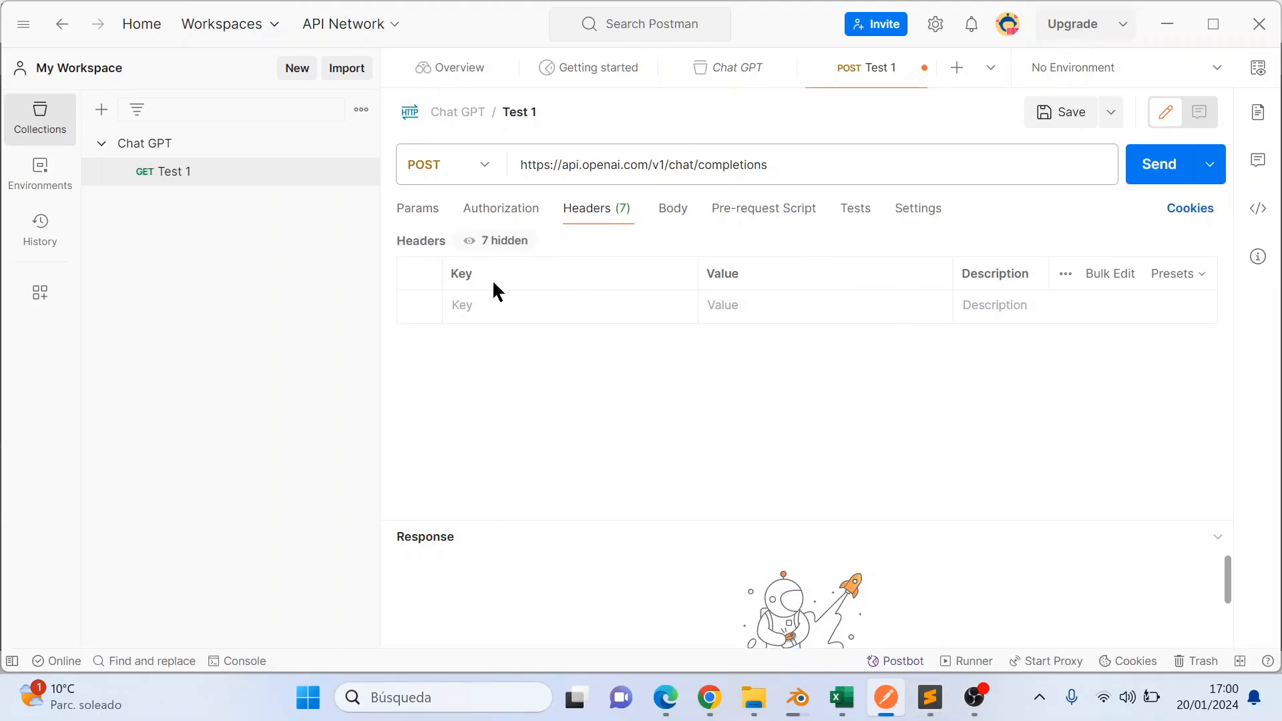
{"action": "left_click", "coordinate": [499, 302]}
{"action": "key", "text": "ctrl+v"}
{"action": "left_click_drag", "start_coordinate": [533, 302], "coordinate": [453, 314]}
{"action": "left_click", "coordinate": [699, 428]}
{"action": "left_click", "coordinate": [770, 302]}
{"action": "key", "text": "ctrl+v"}
{"action": "left_click", "coordinate": [816, 409]}
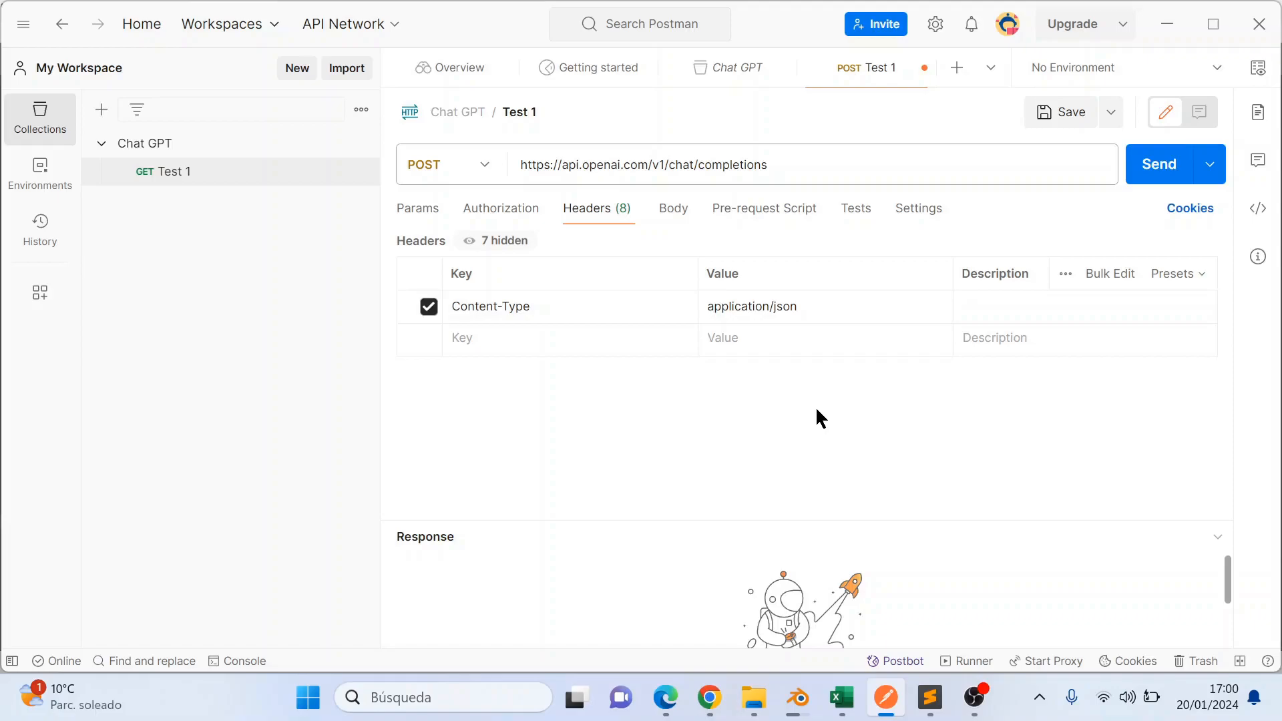
Step: Add an Authorization header whose value is Bearer followed by a space and the pasted OpenAI API key
{"action": "left_click", "coordinate": [573, 338]}
{"action": "type", "text": "Authorization"}
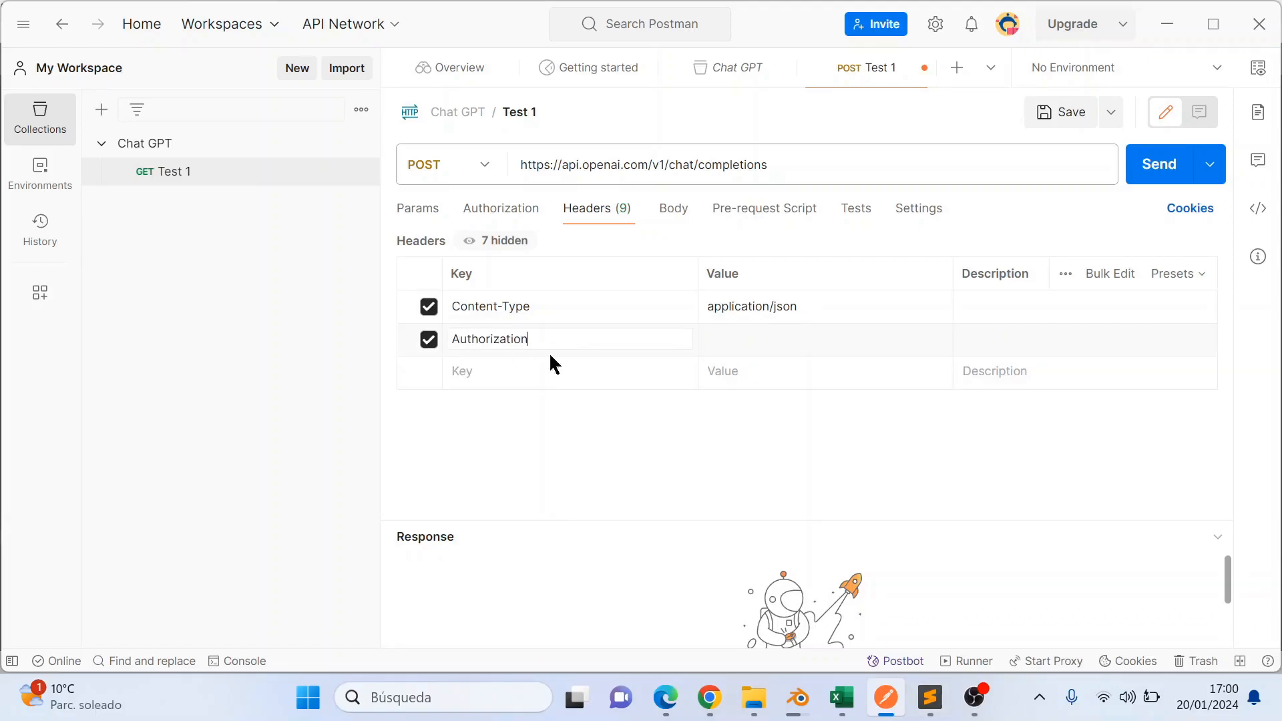
{"action": "left_click", "coordinate": [740, 340]}
{"action": "type", "text": "Bearer"}
{"action": "type", "text": "+ ChatGPT Key"}
{"action": "left_click_drag", "start_coordinate": [848, 338], "coordinate": [749, 336]}
{"action": "key", "text": "ctrl+v"}
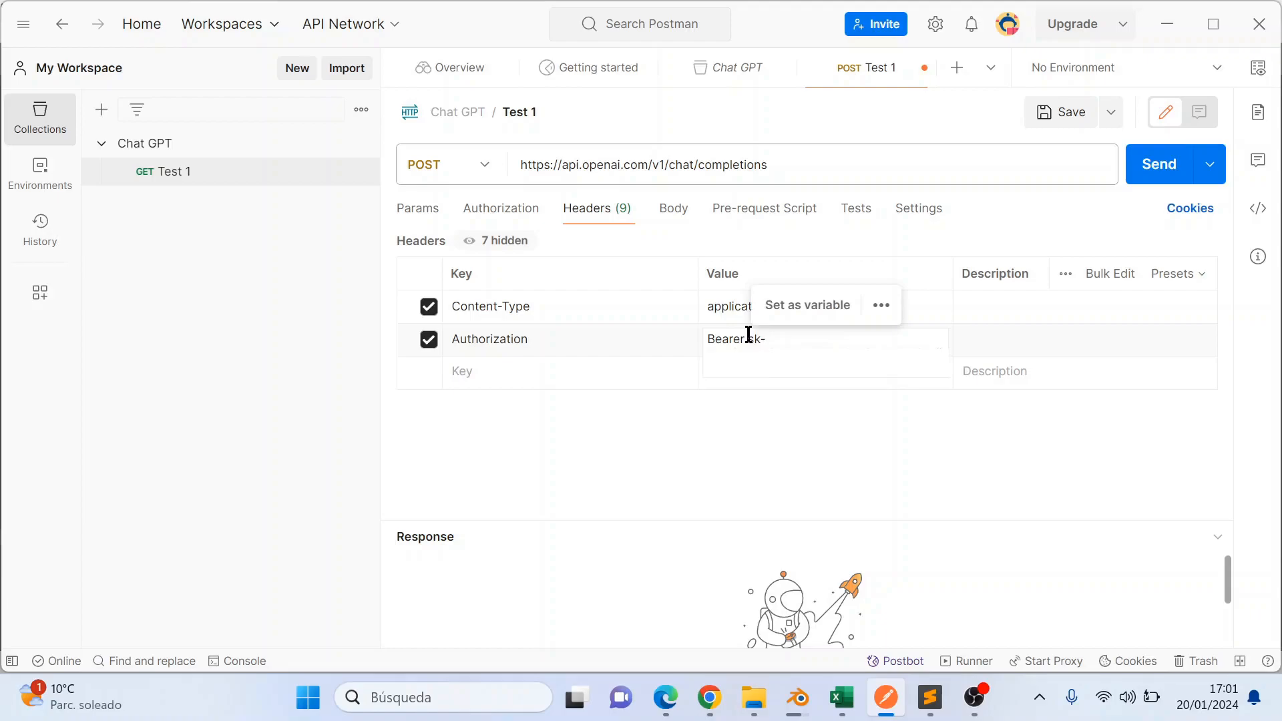
{"action": "left_click", "coordinate": [769, 449]}
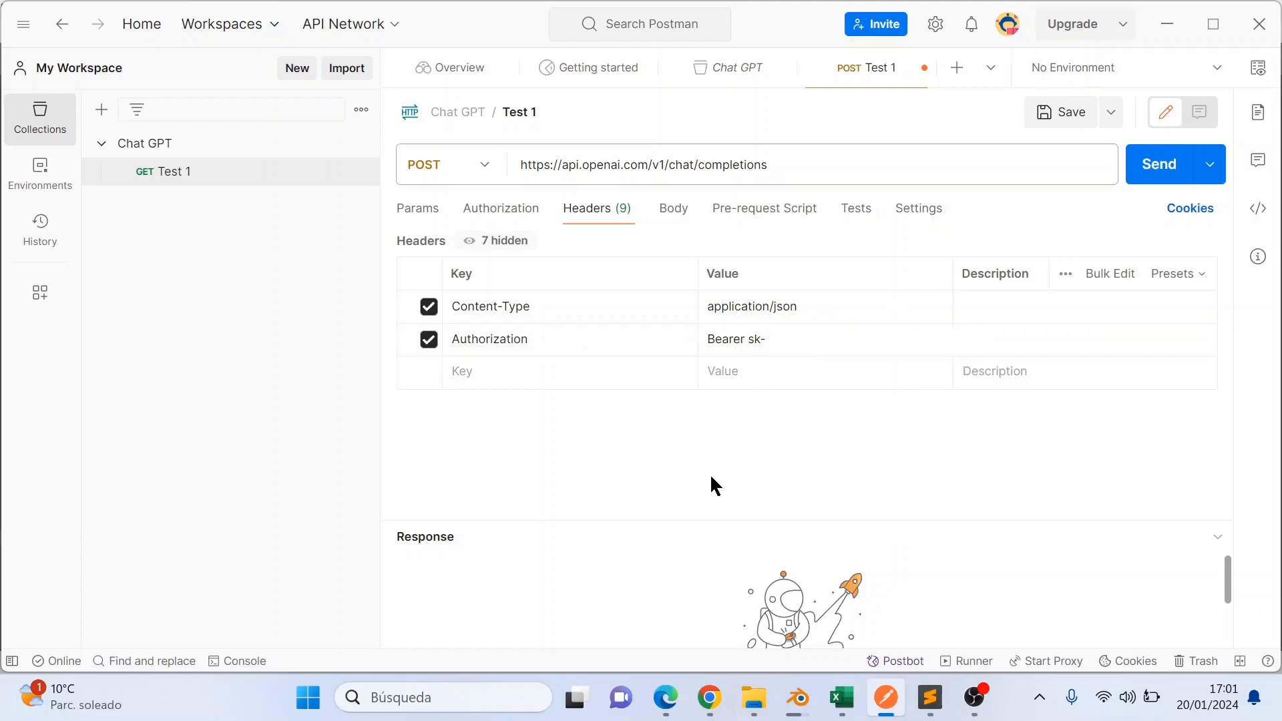
Step: Set a raw JSON body with model gpt-3.5-turbo, system content "You are a helpful assistant." and user content "How do I become the best ServiceNow developer?"
{"action": "left_click", "coordinate": [673, 219]}
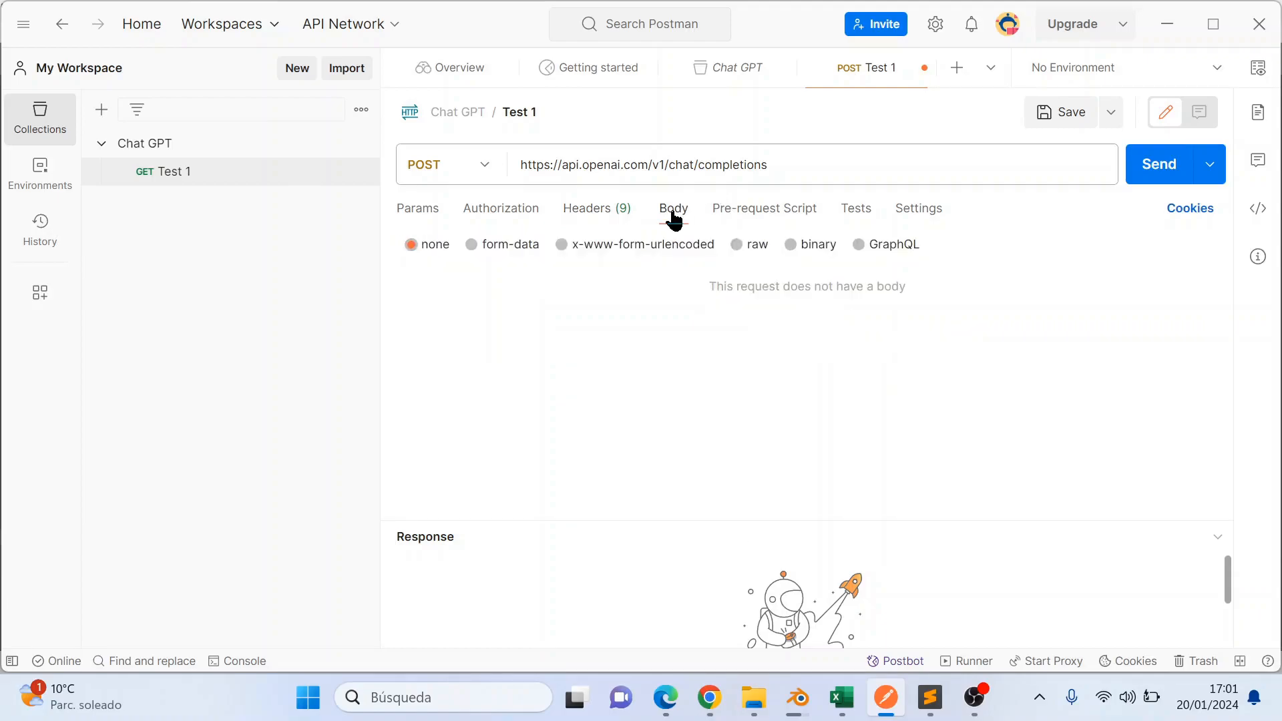
{"action": "left_click", "coordinate": [735, 249]}
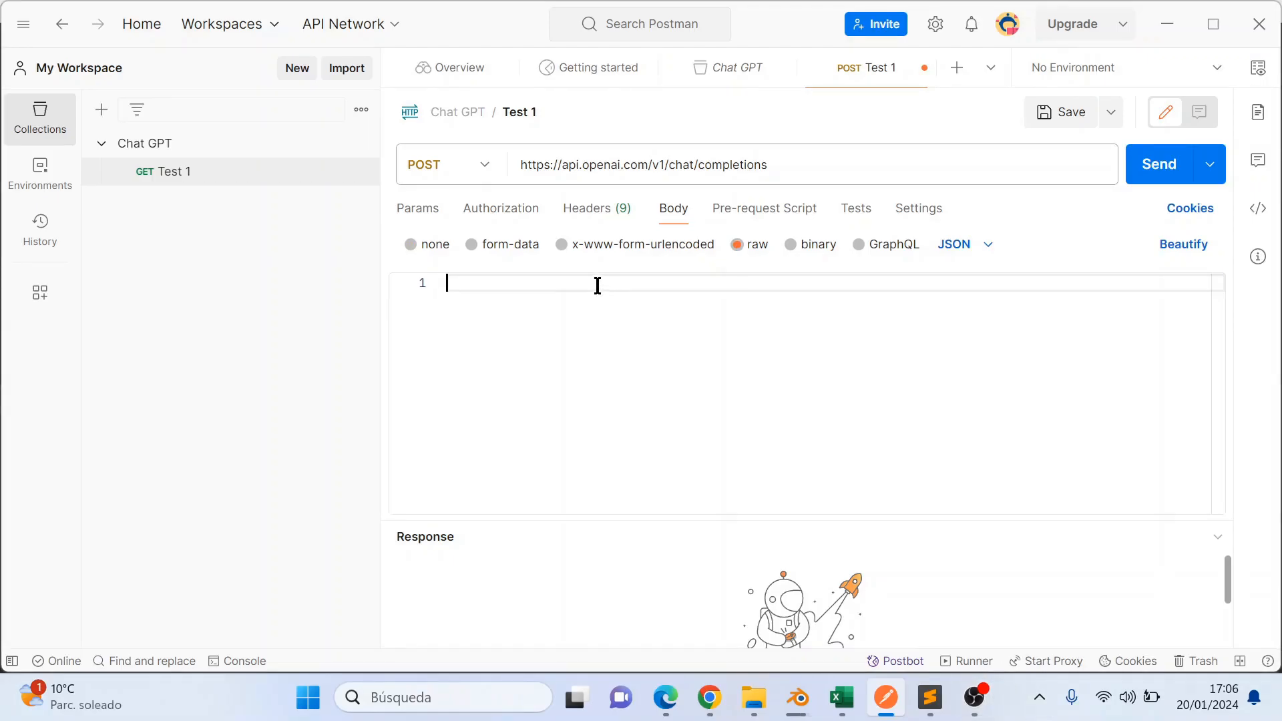
{"action": "type", "text": "{   \"model\": \"gpt-3.5-turbo\",   \"messages\": [     {\"role\": \"system\", \"content\": \"You are a helpful assistant.\"},     {\"role\": \"user\", \"content\": \"How do I become the best ServiceNow developer?\"}   ] }"}
{"action": "left_click_drag", "start_coordinate": [460, 301], "coordinate": [658, 295]}
{"action": "left_click_drag", "start_coordinate": [471, 337], "coordinate": [968, 331]}
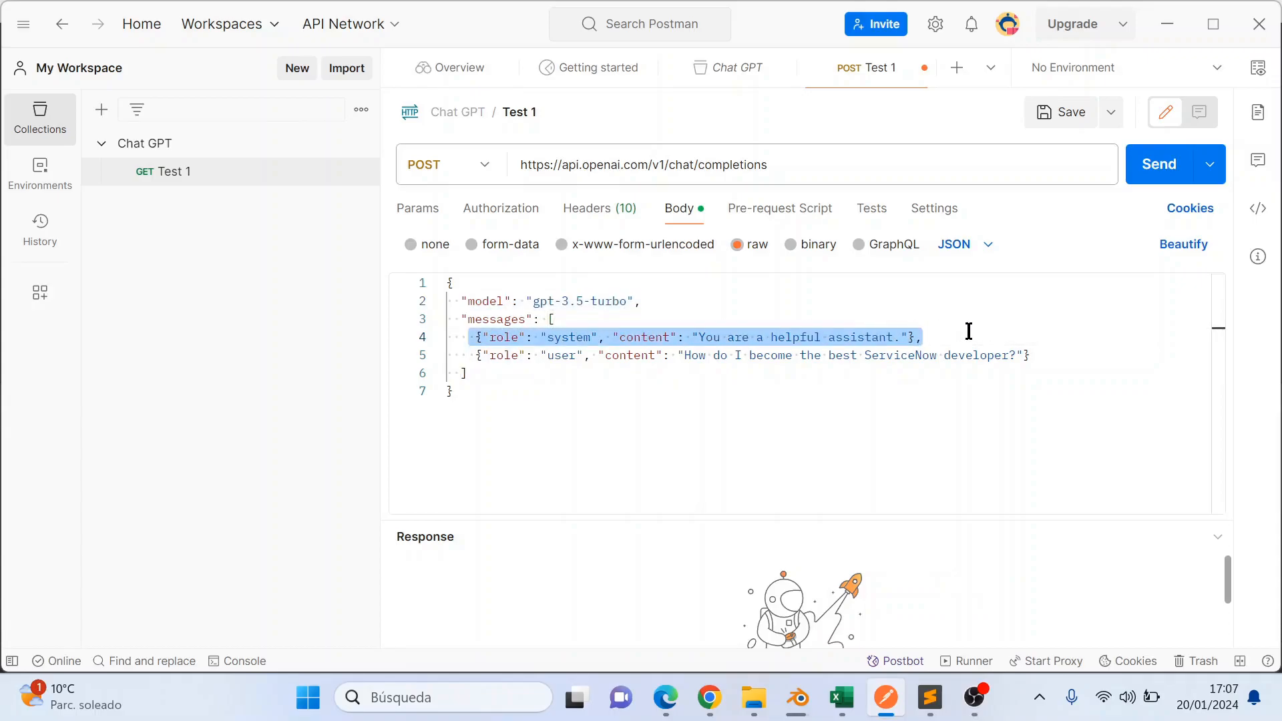
{"action": "left_click", "coordinate": [938, 337]}
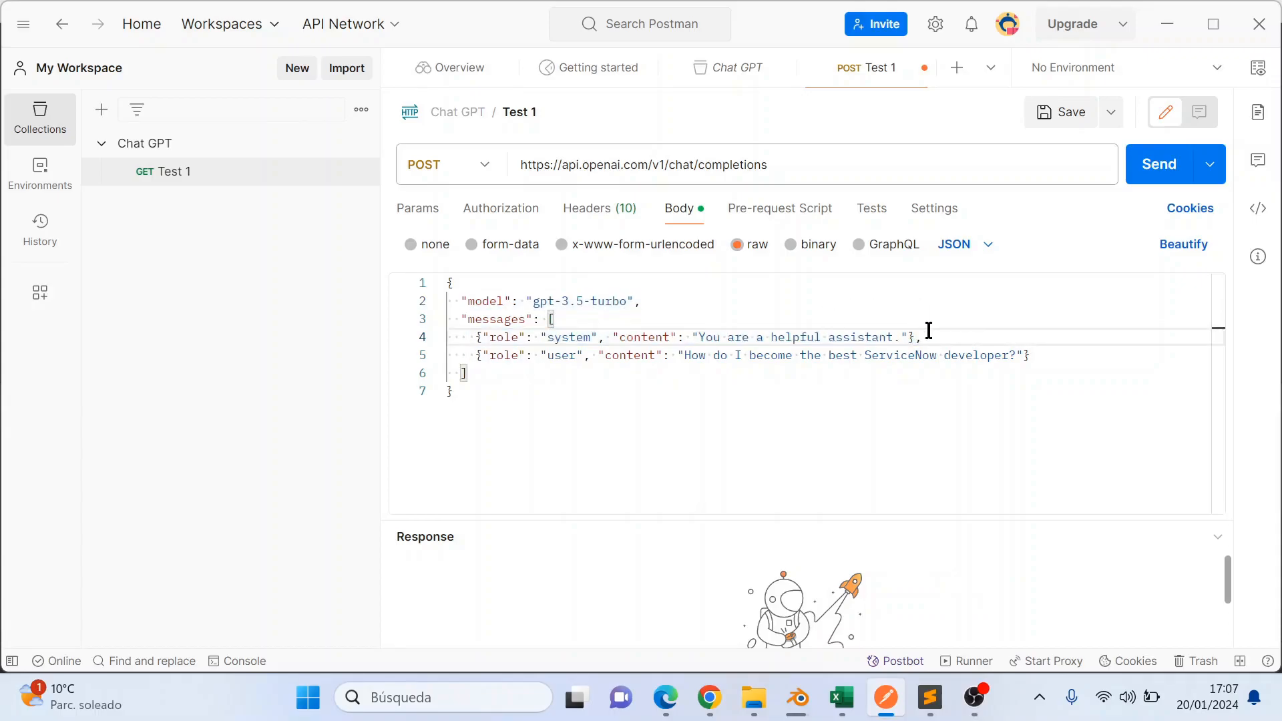
{"action": "left_click_drag", "start_coordinate": [475, 354], "coordinate": [1033, 354]}
{"action": "left_click", "coordinate": [1032, 354]}
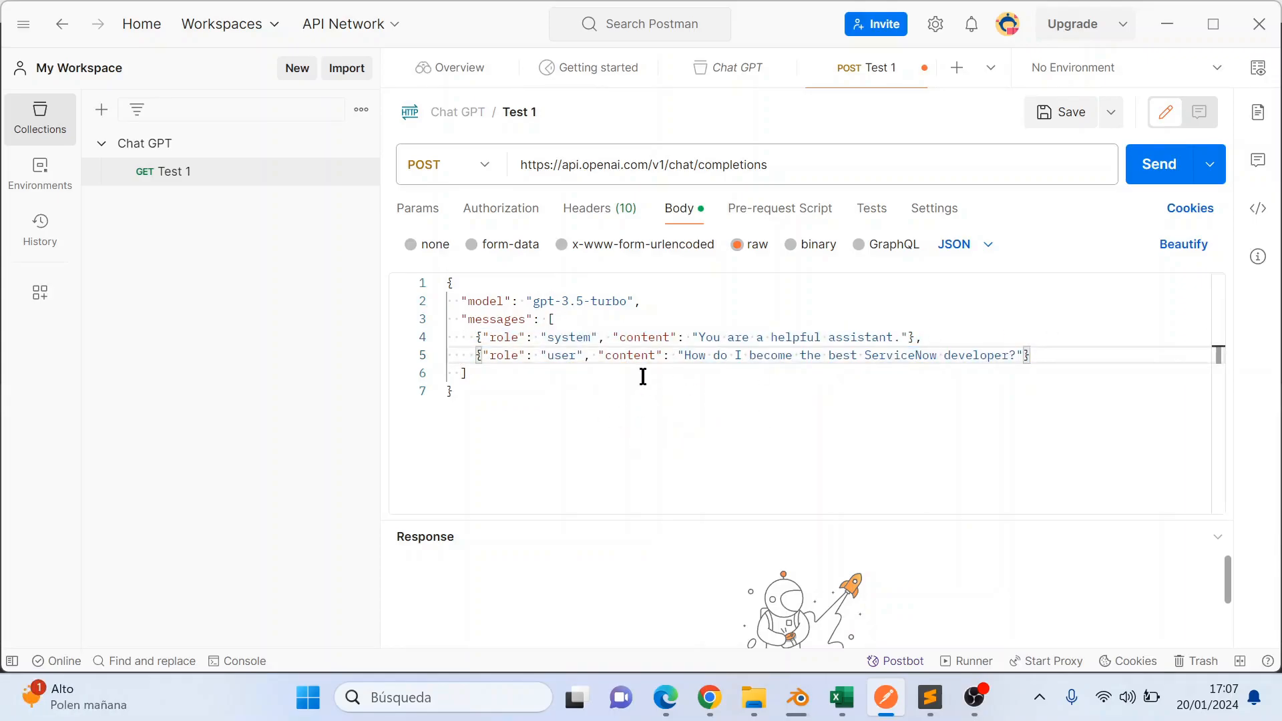
Step: Save the Test 1 request and send it to the chat completions endpoint
{"action": "left_click", "coordinate": [1066, 125]}
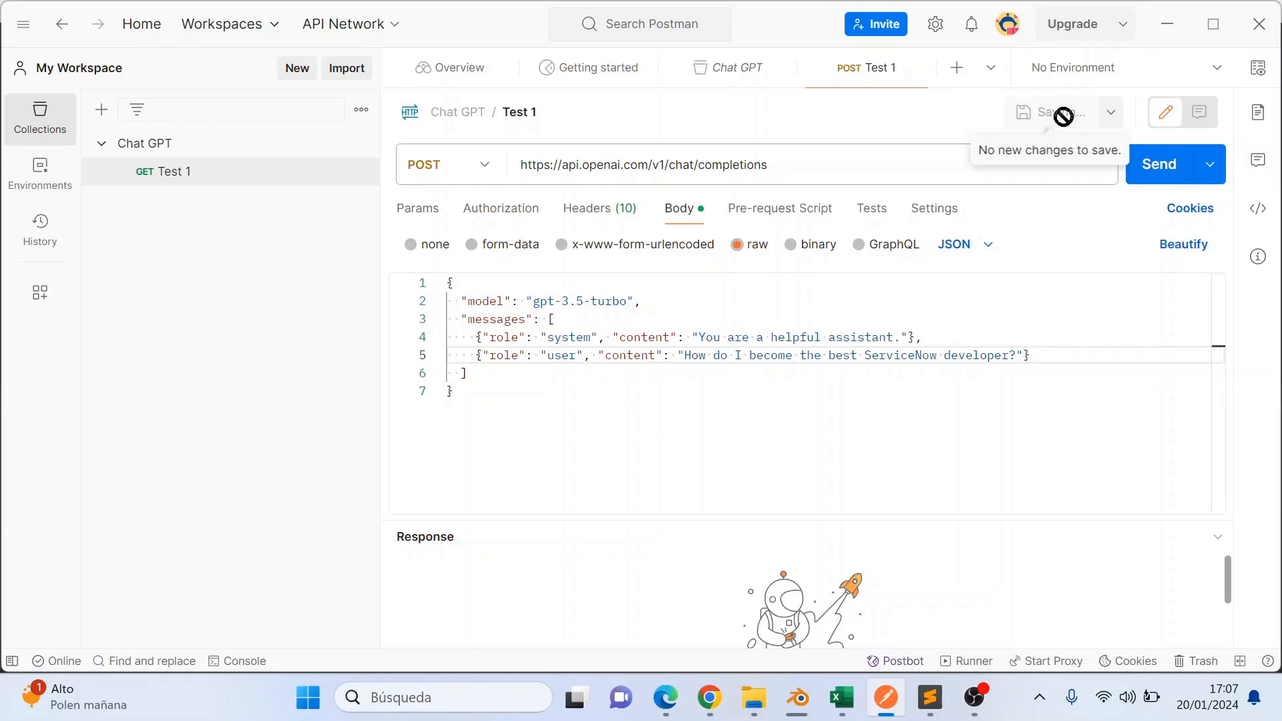
{"action": "left_click", "coordinate": [1166, 174]}
{"action": "left_click_drag", "start_coordinate": [821, 515], "coordinate": [824, 392]}
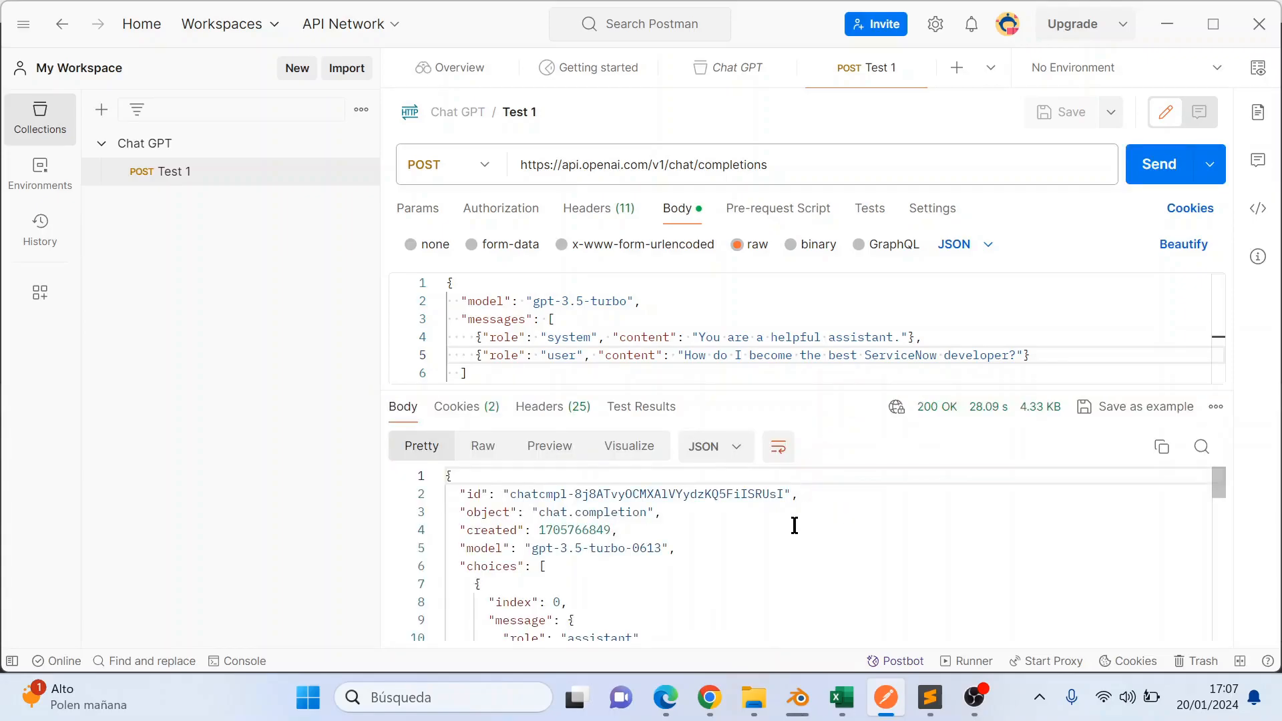
Step: Examine the JSON response body, including the assistant's message content, finish reason and token usage
{"action": "scroll", "coordinate": [795, 526], "scroll_direction": "down", "scroll_amount": 3}
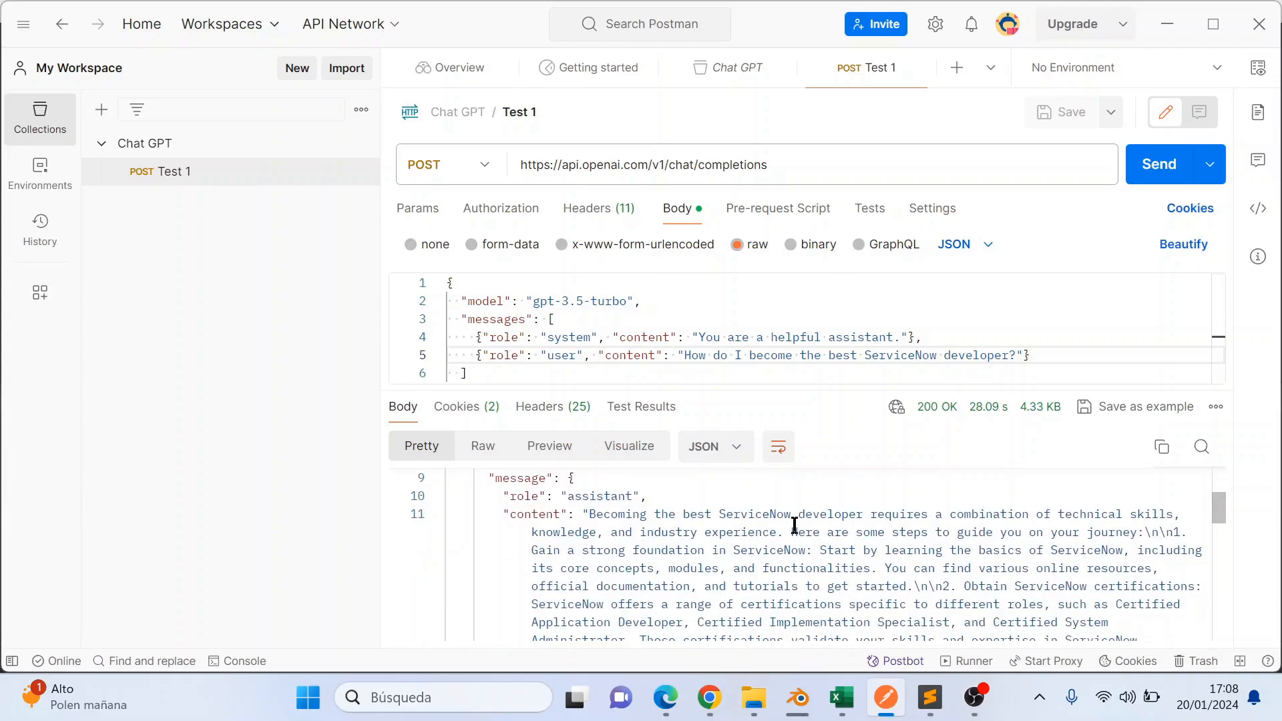
{"action": "left_click_drag", "start_coordinate": [499, 492], "coordinate": [651, 497]}
{"action": "scroll", "coordinate": [604, 512], "scroll_direction": "down", "scroll_amount": 4}
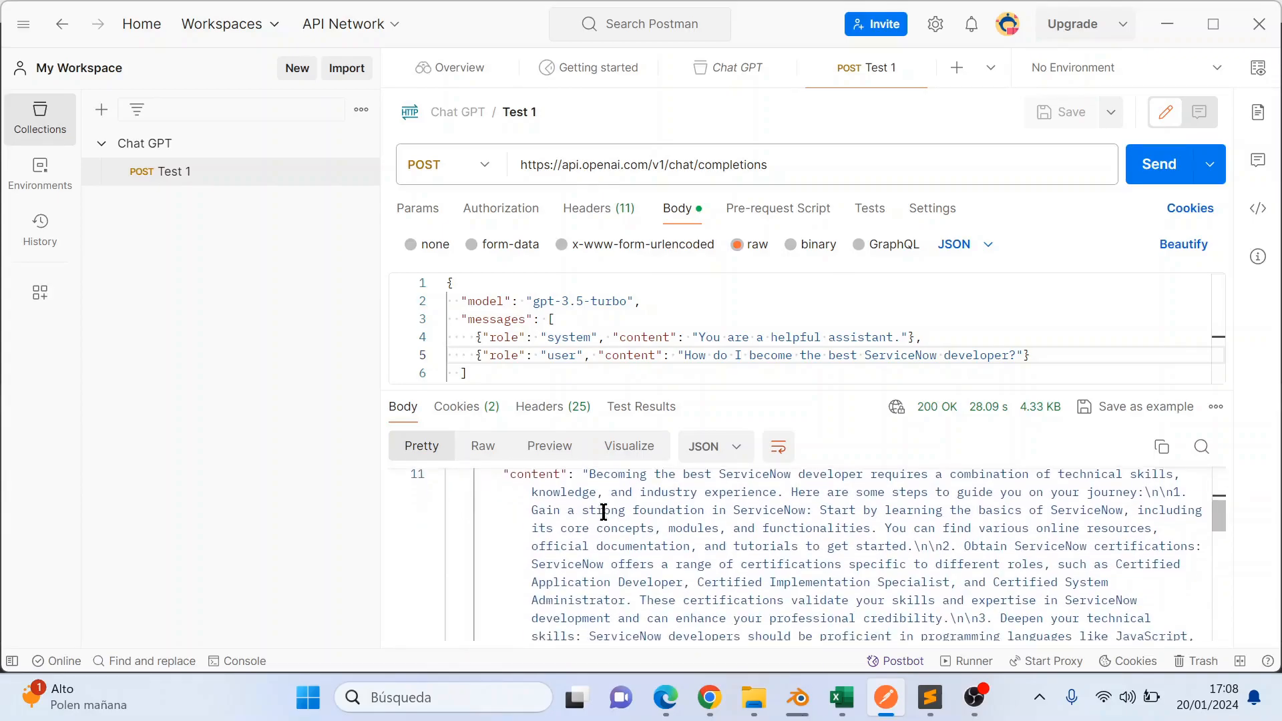
{"action": "scroll", "coordinate": [603, 512], "scroll_direction": "down", "scroll_amount": 5}
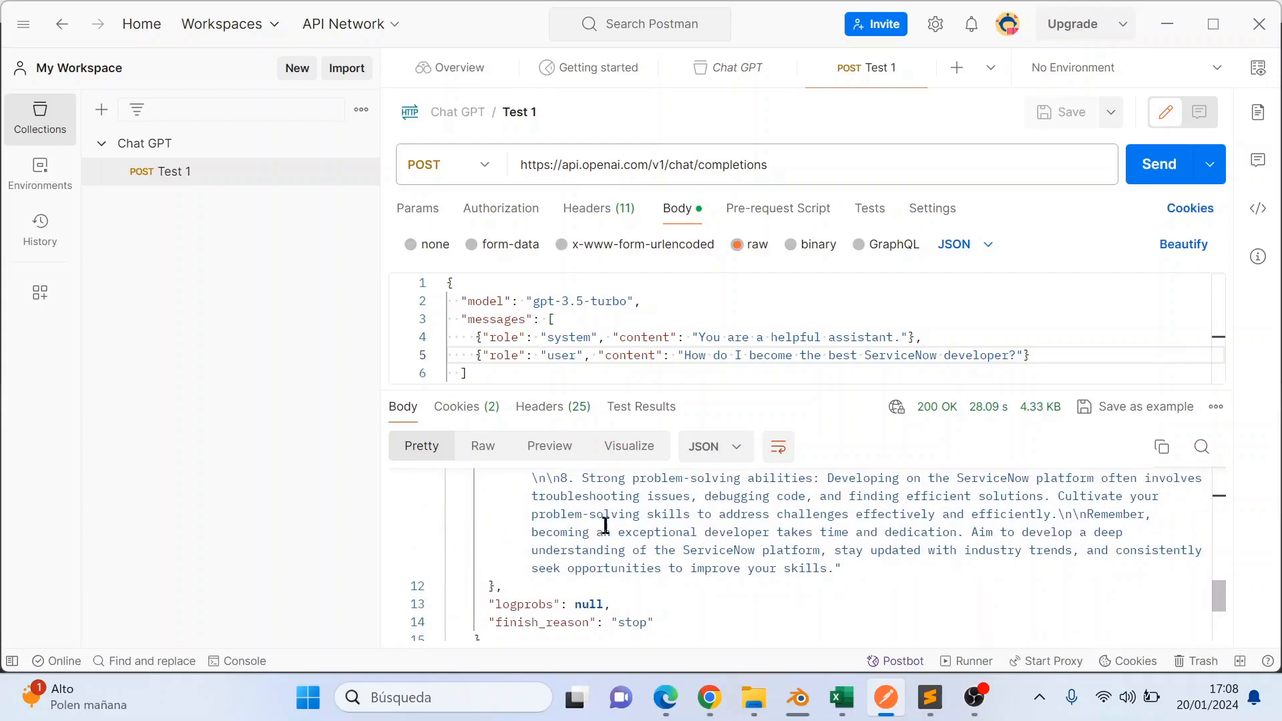
{"action": "scroll", "coordinate": [613, 514], "scroll_direction": "down", "scroll_amount": 3}
{"action": "scroll", "coordinate": [709, 511], "scroll_direction": "up", "scroll_amount": 2}
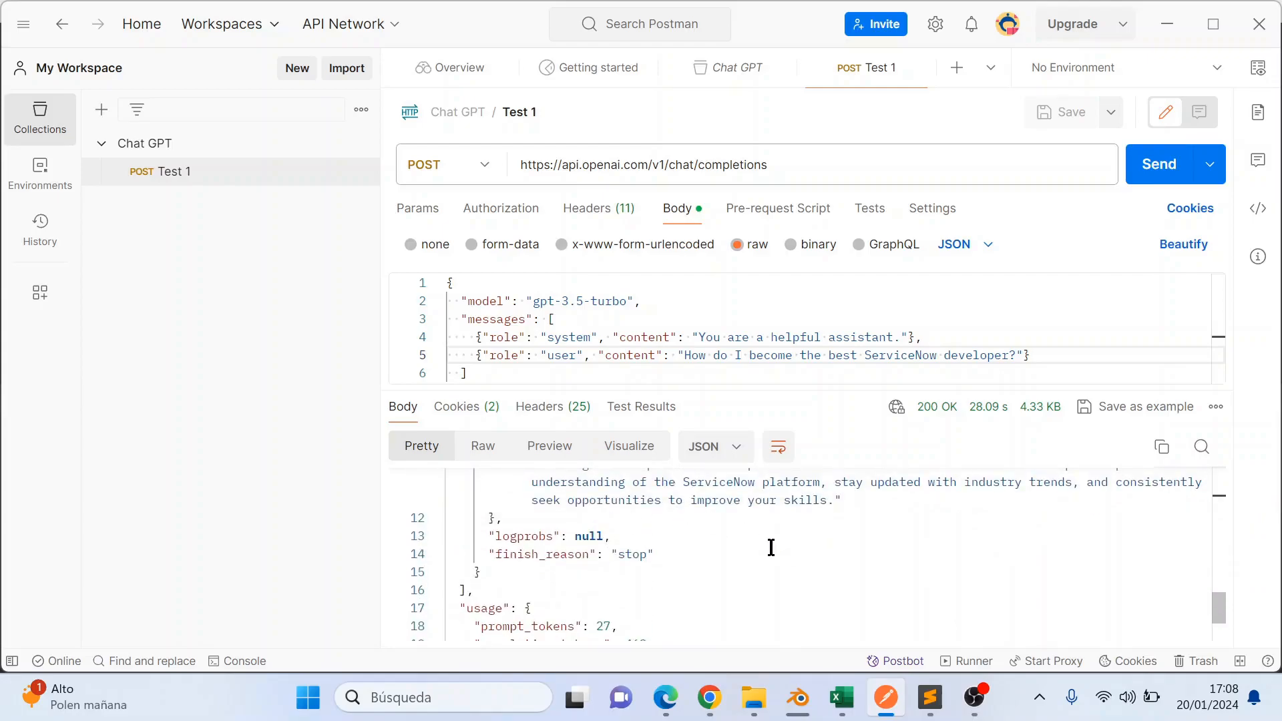
{"action": "left_click", "coordinate": [913, 520]}
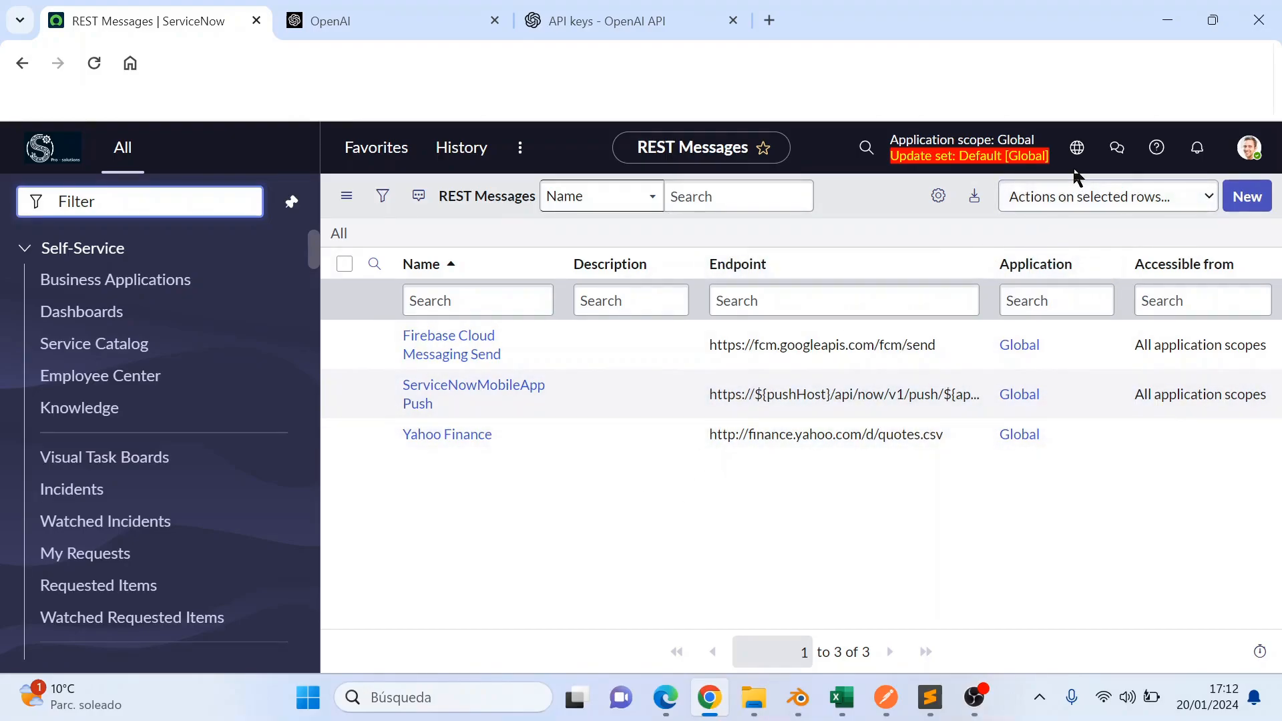
Step: In ServiceNow, create an update set named Chat GPT API through sys_update_set.do and make it the current update set
{"action": "left_click", "coordinate": [208, 202]}
{"action": "type", "text": "sys_update"}
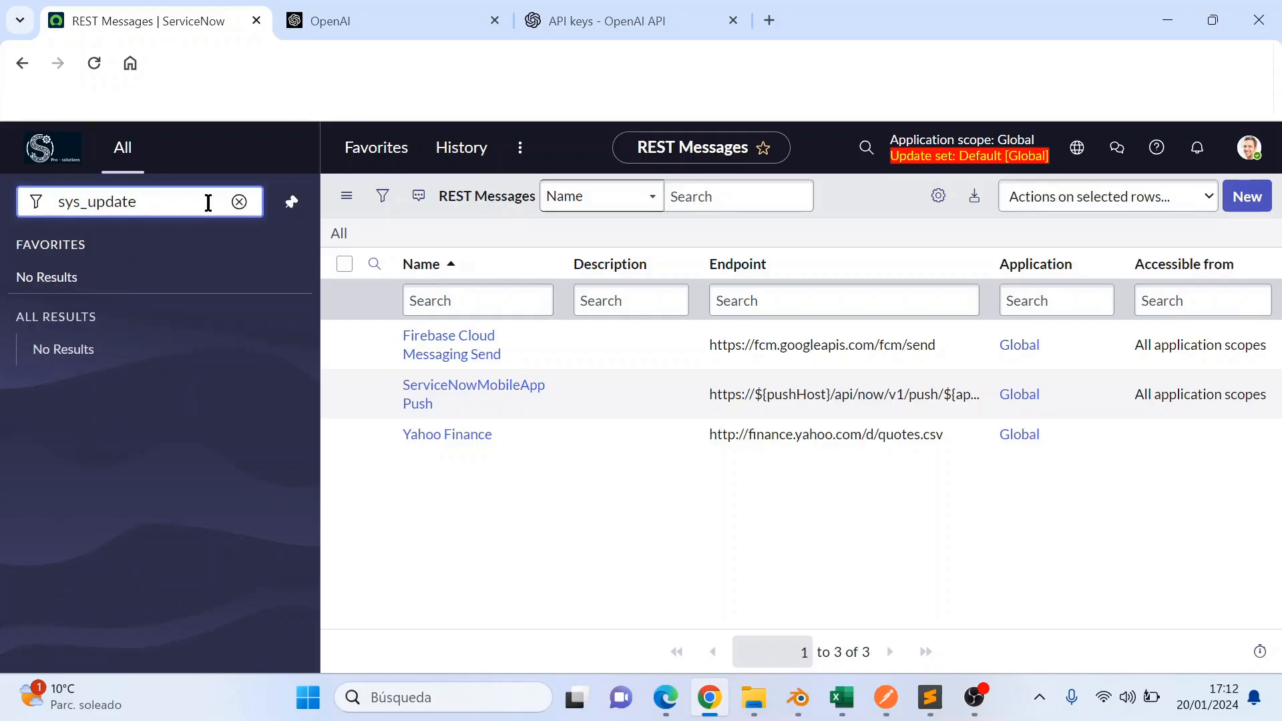
{"action": "type", "text": "_set.do"}
{"action": "key", "text": "Return"}
{"action": "triple_click", "coordinate": [569, 254]}
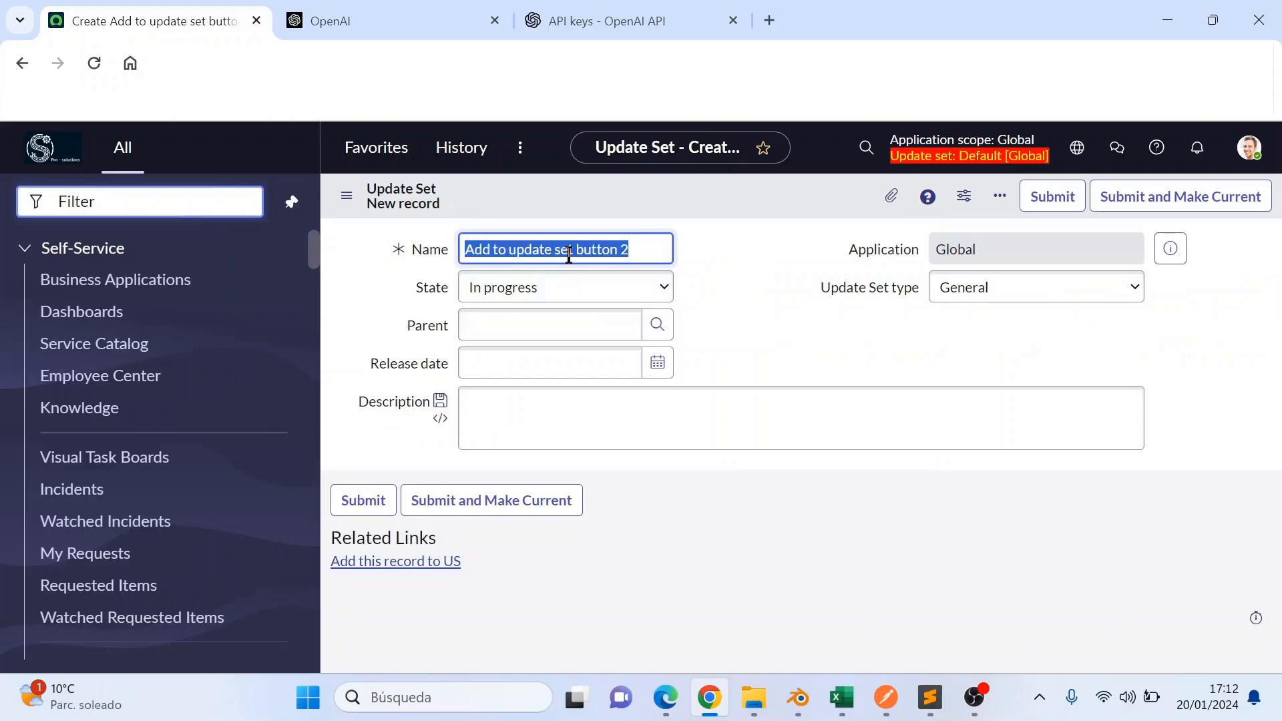
{"action": "key", "text": "BackSpace"}
{"action": "type", "text": "C"}
{"action": "key", "text": "BackSpace"}
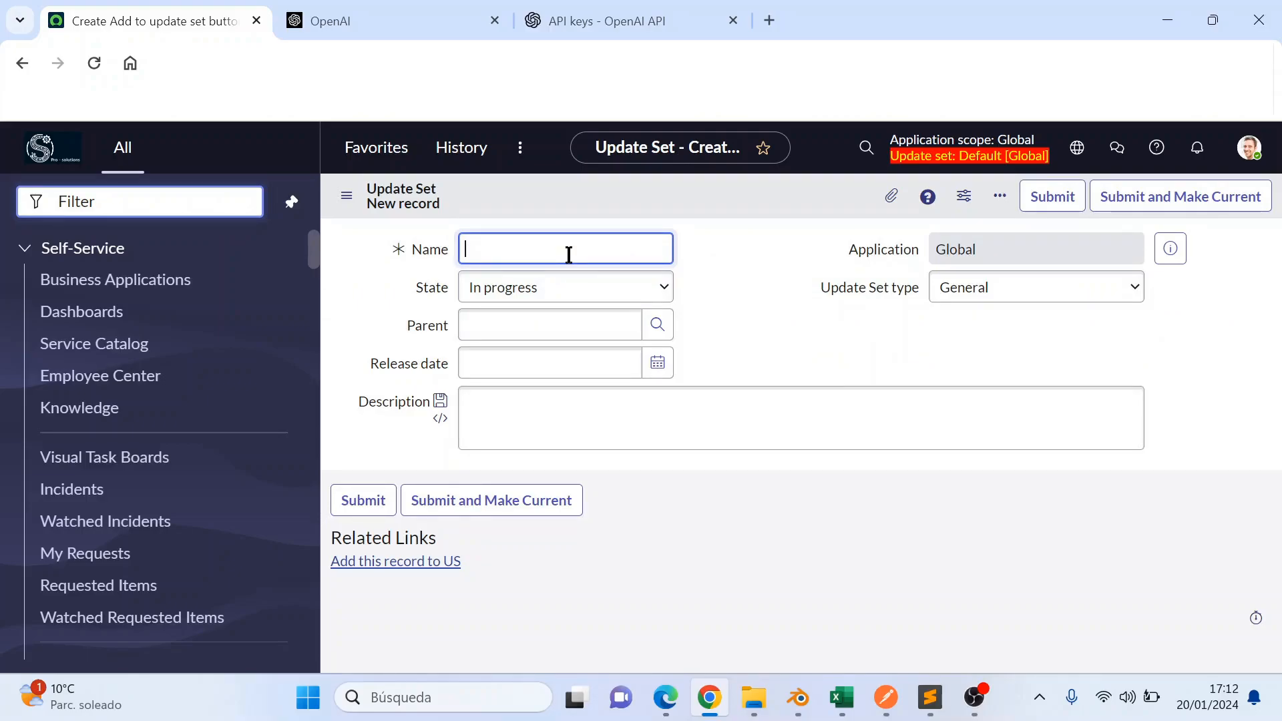
{"action": "type", "text": "Chat GPT API"}
{"action": "left_click", "coordinate": [744, 306]}
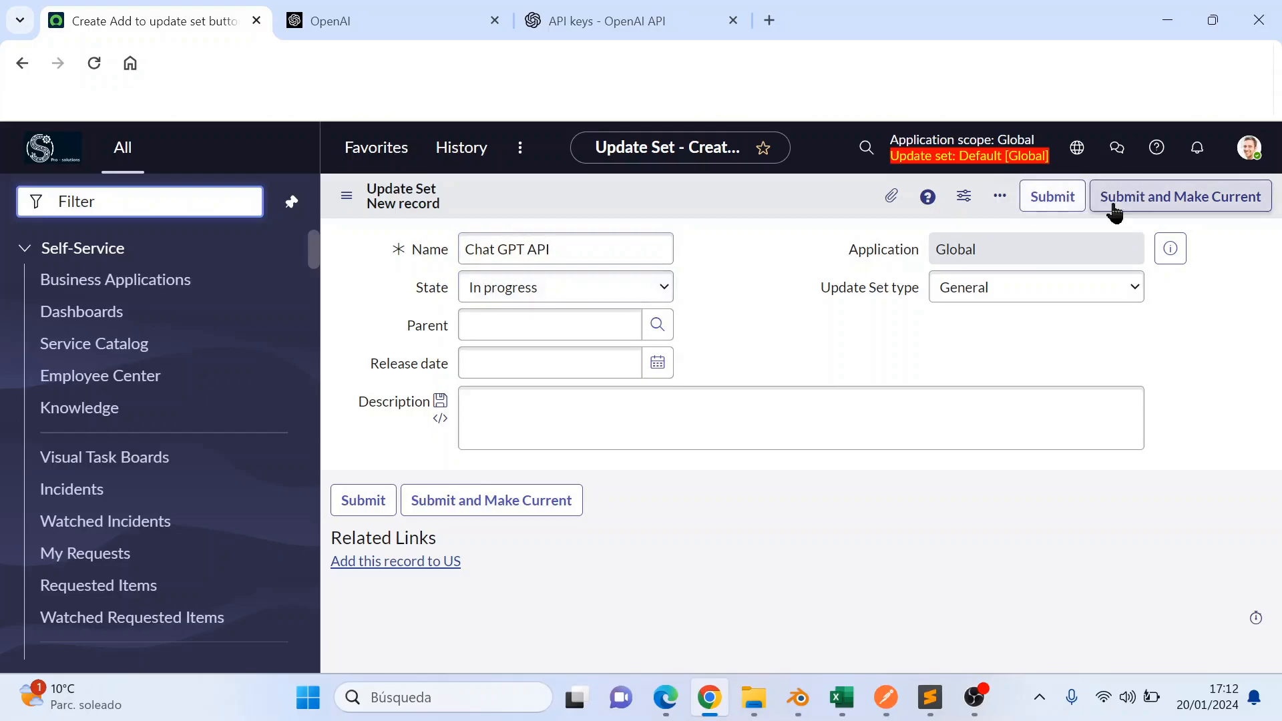
{"action": "left_click", "coordinate": [1170, 209]}
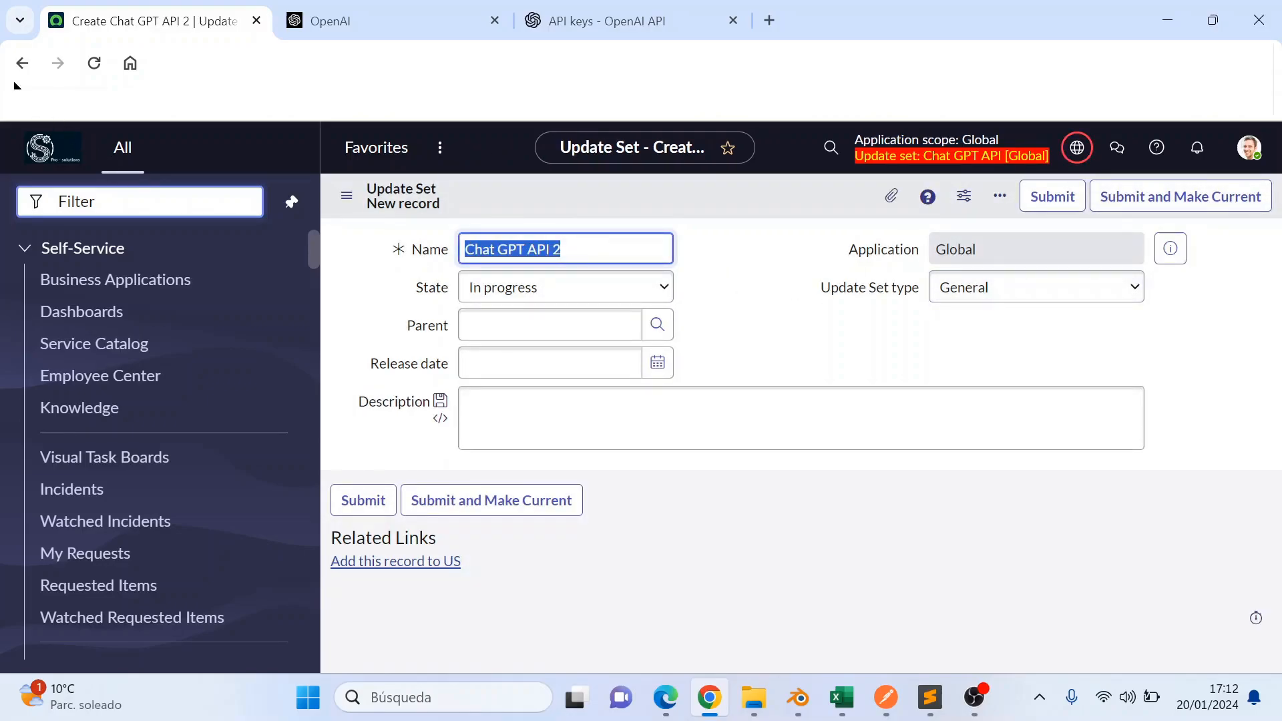
{"action": "type", "text": "rest me"}
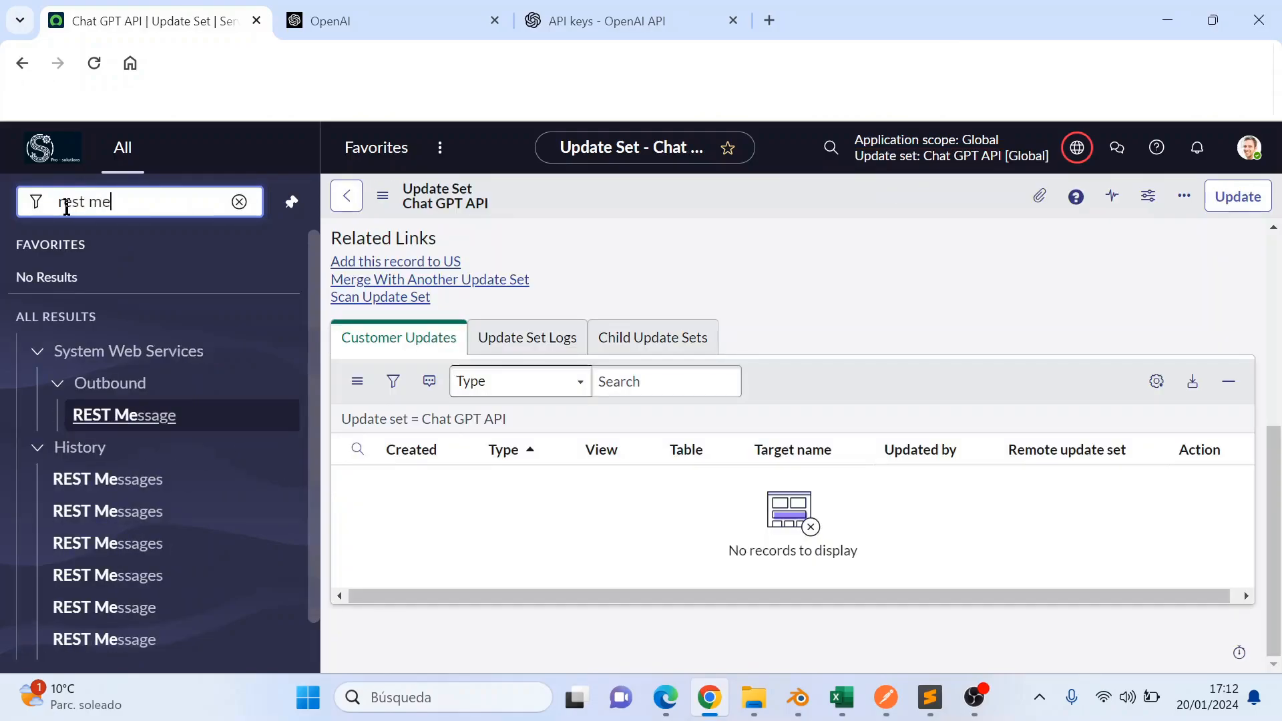
{"action": "left_click", "coordinate": [137, 422]}
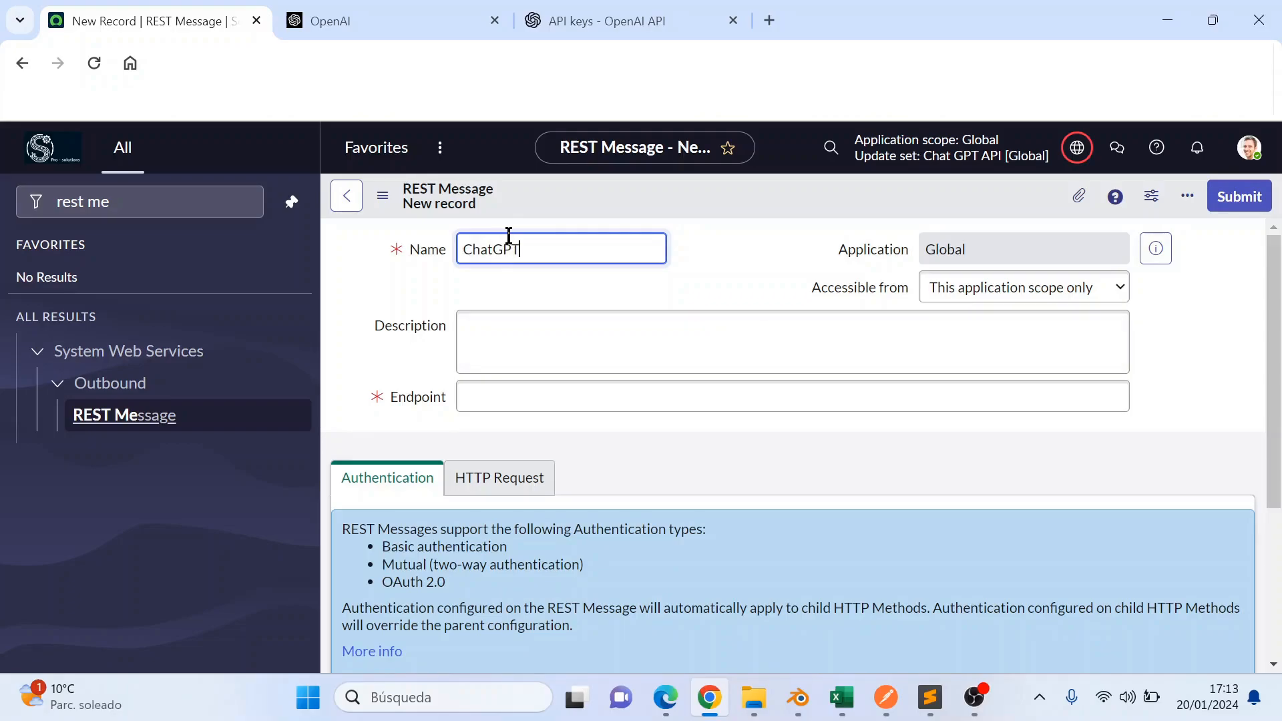
{"action": "scroll", "coordinate": [584, 355], "scroll_direction": "down", "scroll_amount": 1}
{"action": "left_click", "coordinate": [564, 321]}
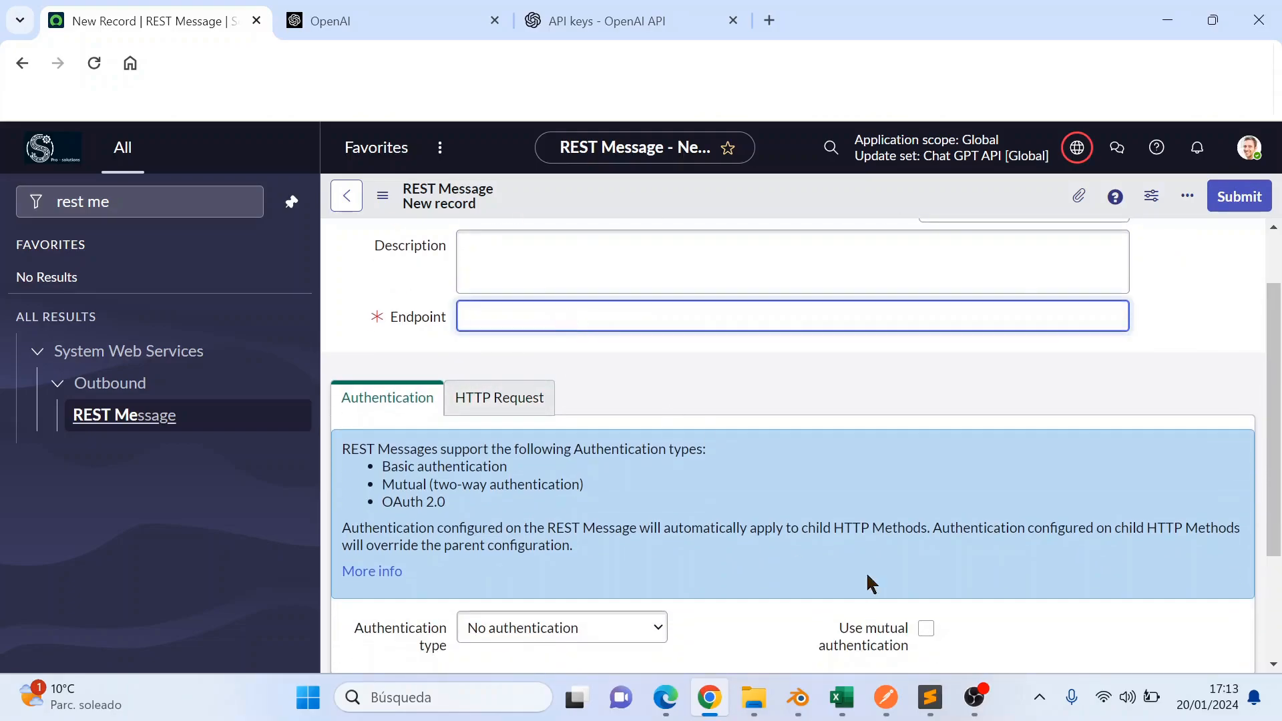
{"action": "left_click", "coordinate": [886, 697]}
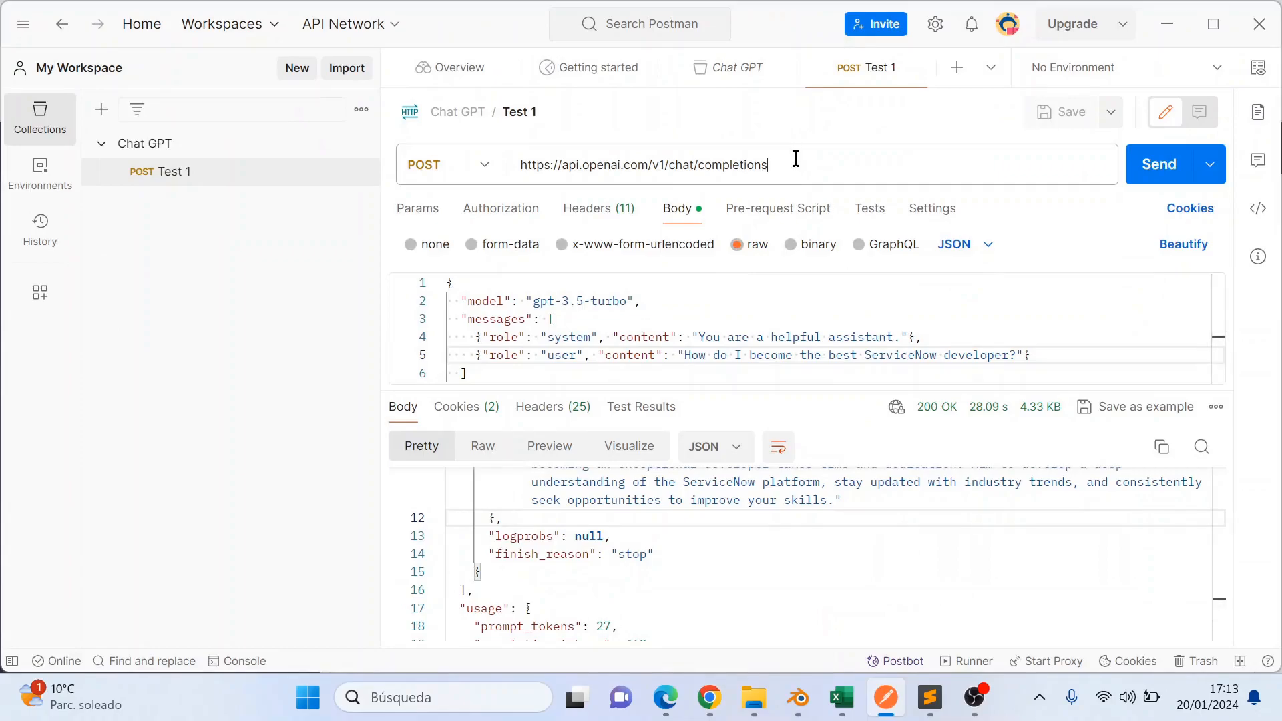
{"action": "left_click_drag", "start_coordinate": [795, 158], "coordinate": [515, 159]}
{"action": "key", "text": "ctrl+c"}
{"action": "left_click", "coordinate": [710, 699]}
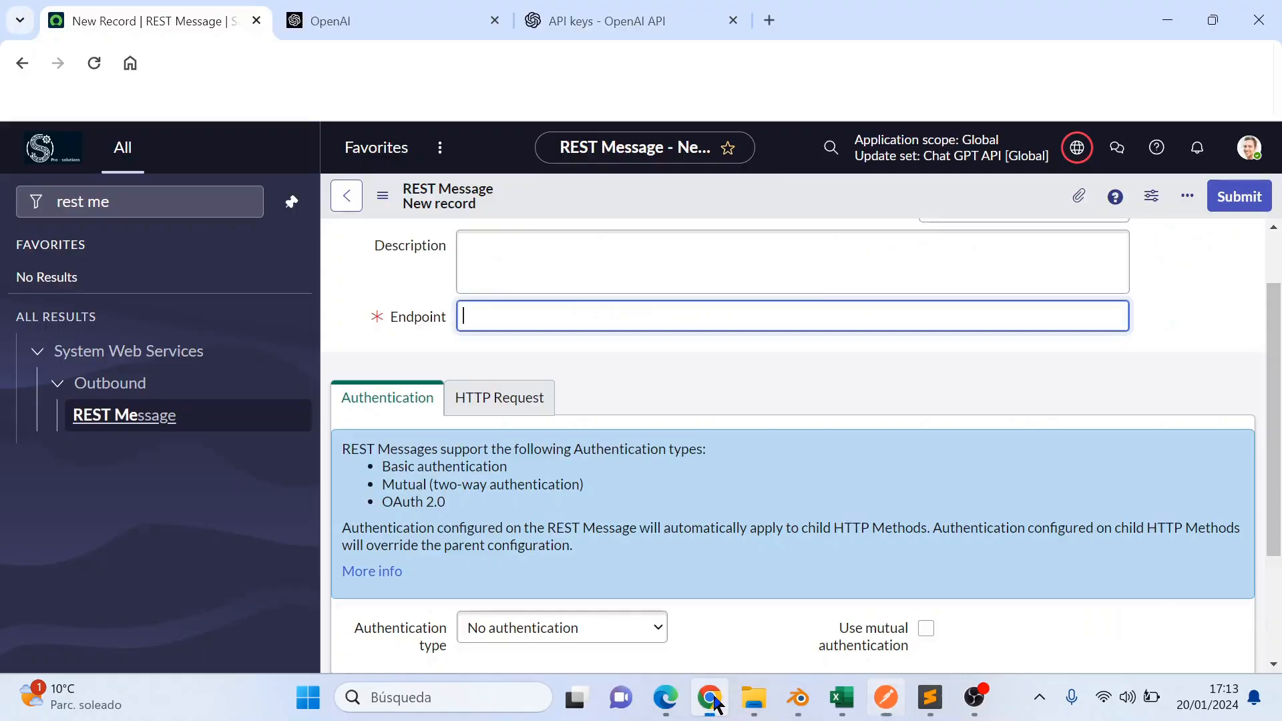
{"action": "key", "text": "ctrl+v"}
{"action": "scroll", "coordinate": [694, 396], "scroll_direction": "up", "scroll_amount": 1}
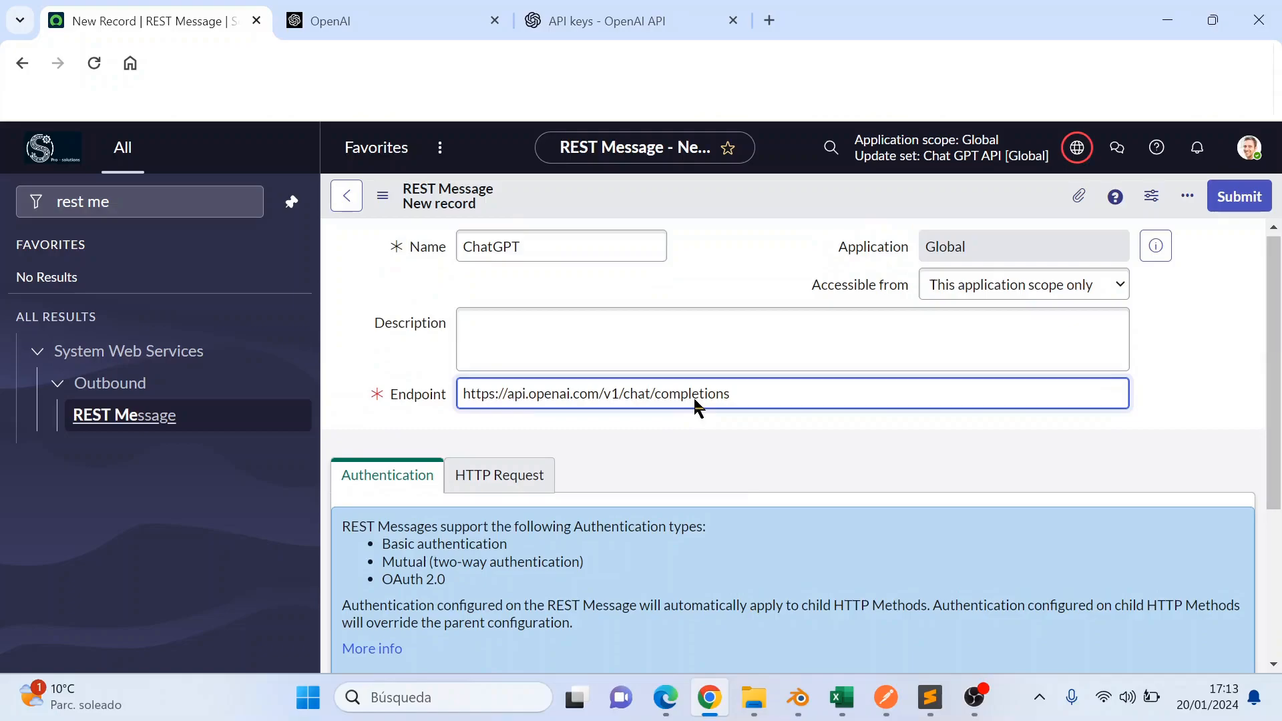
Step: Review the authentication settings of the ChatGPT REST message and save the record, staying on its form
{"action": "scroll", "coordinate": [694, 398], "scroll_direction": "down", "scroll_amount": 3}
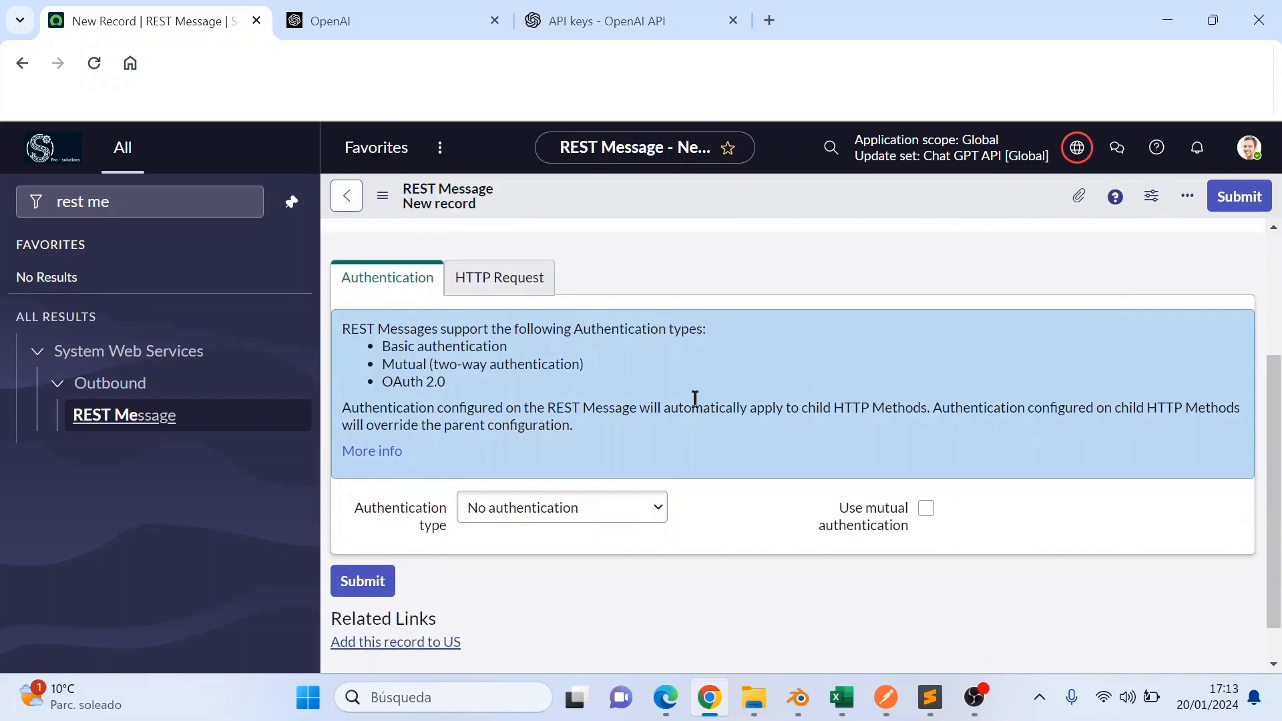
{"action": "scroll", "coordinate": [695, 399], "scroll_direction": "down", "scroll_amount": 1}
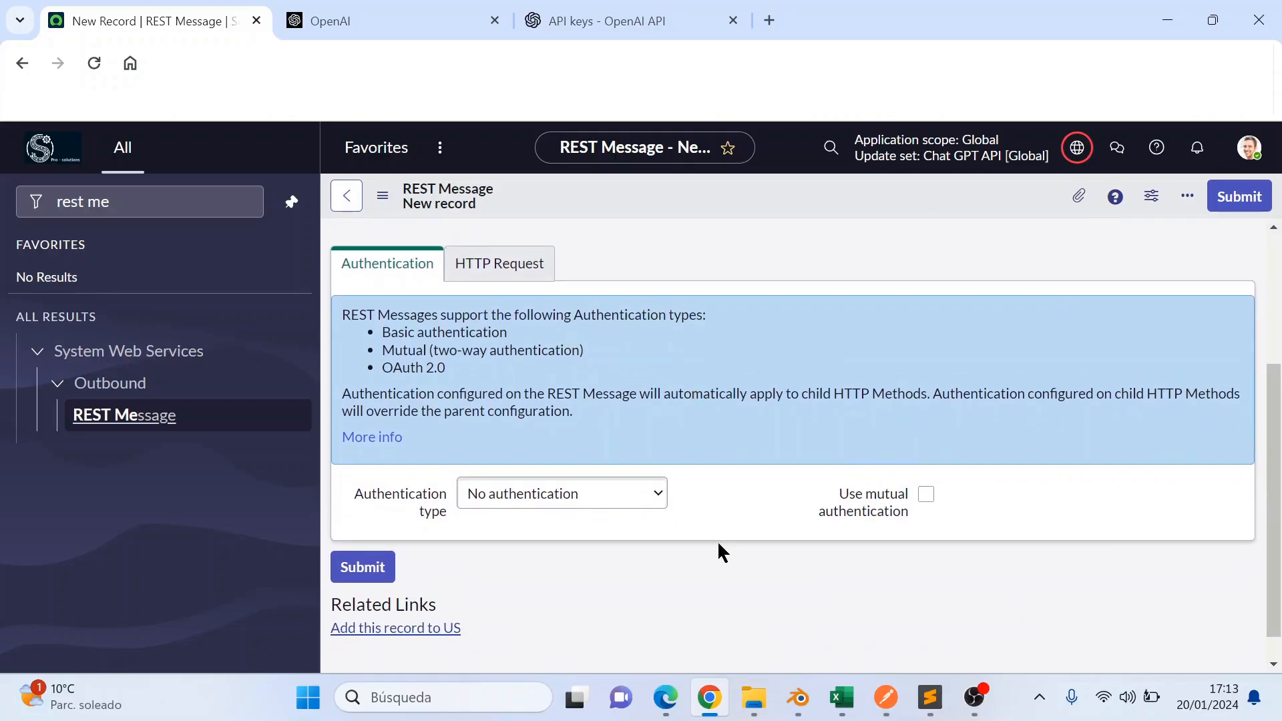
{"action": "scroll", "coordinate": [717, 539], "scroll_direction": "up", "scroll_amount": 3}
{"action": "right_click", "coordinate": [733, 185]}
{"action": "left_click", "coordinate": [767, 200]}
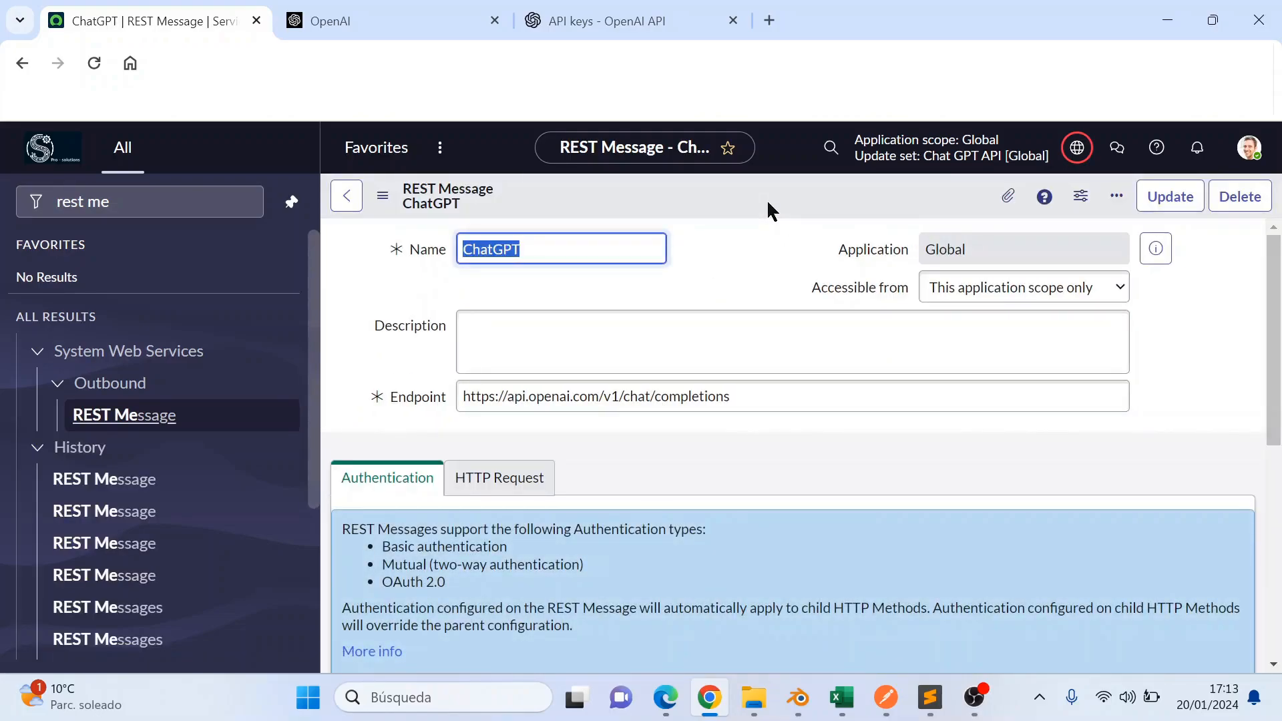
Step: Open the REST message's Default GET HTTP method in a separate browser tab and rename it MainPOST
{"action": "scroll", "coordinate": [805, 391], "scroll_direction": "down", "scroll_amount": 7}
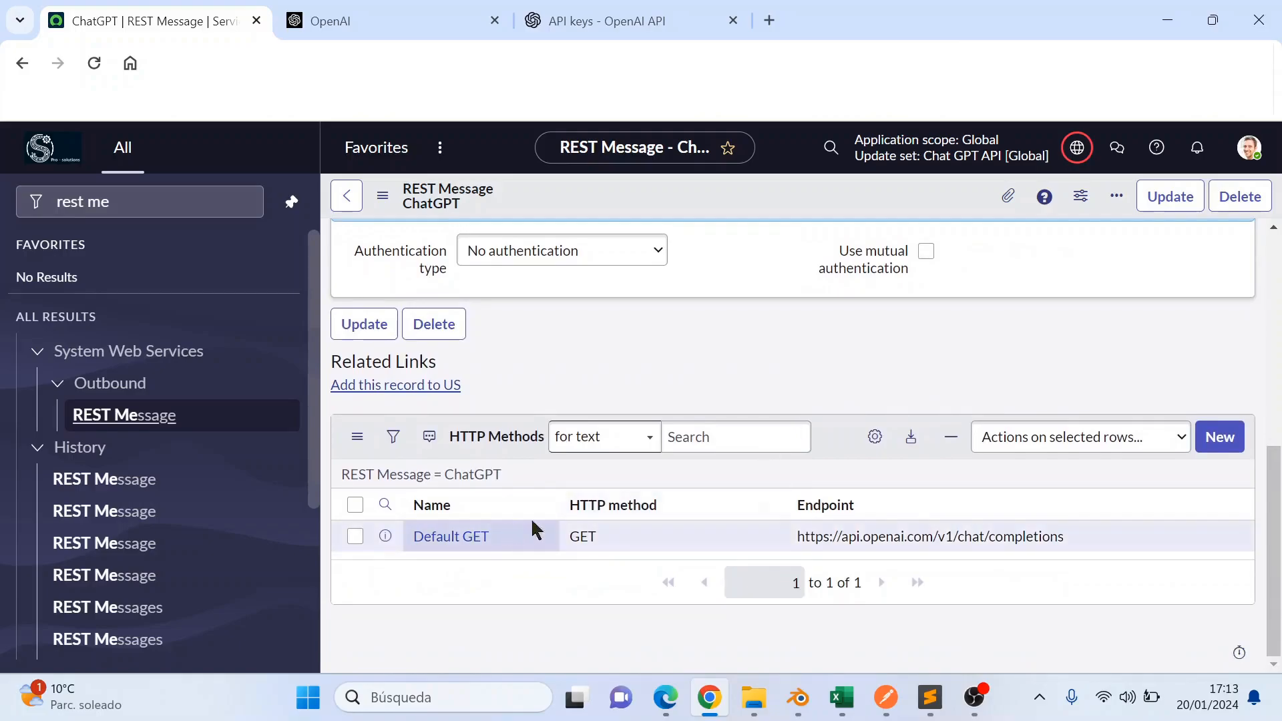
{"action": "left_click", "coordinate": [449, 536], "text": "ctrl"}
{"action": "left_click", "coordinate": [372, 16]}
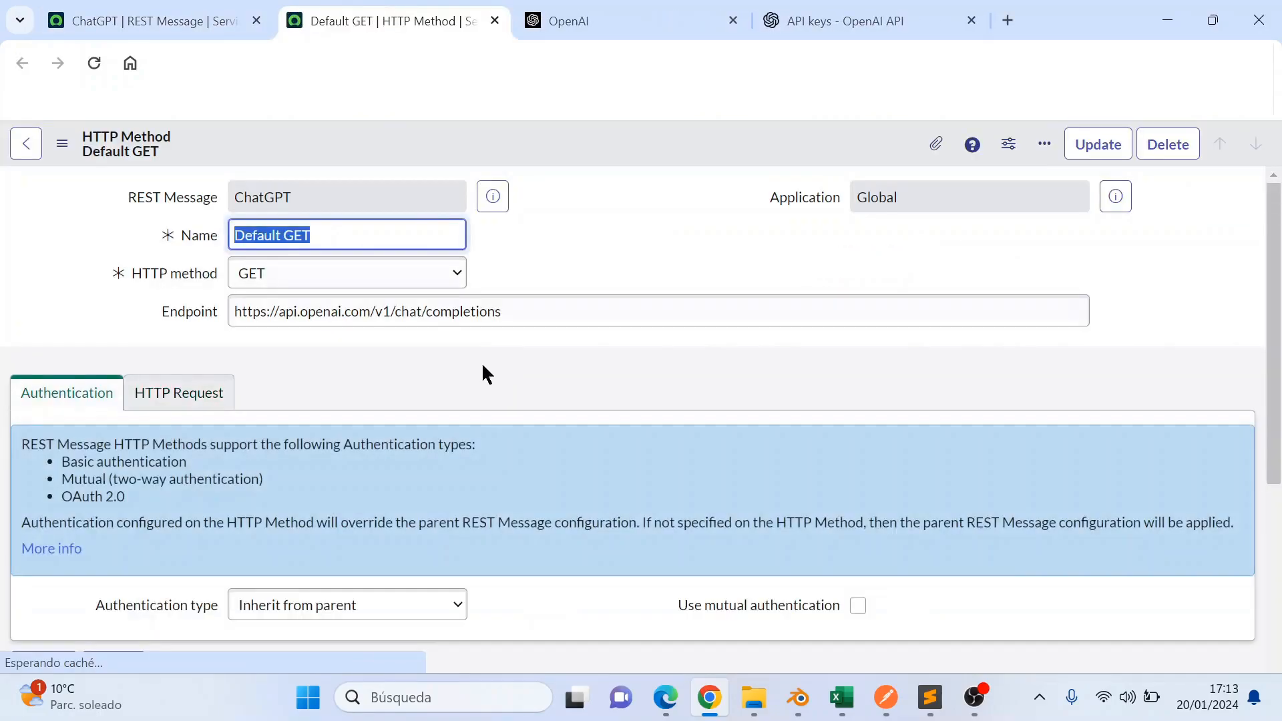
{"action": "triple_click", "coordinate": [366, 235]}
{"action": "type", "text": "MA"}
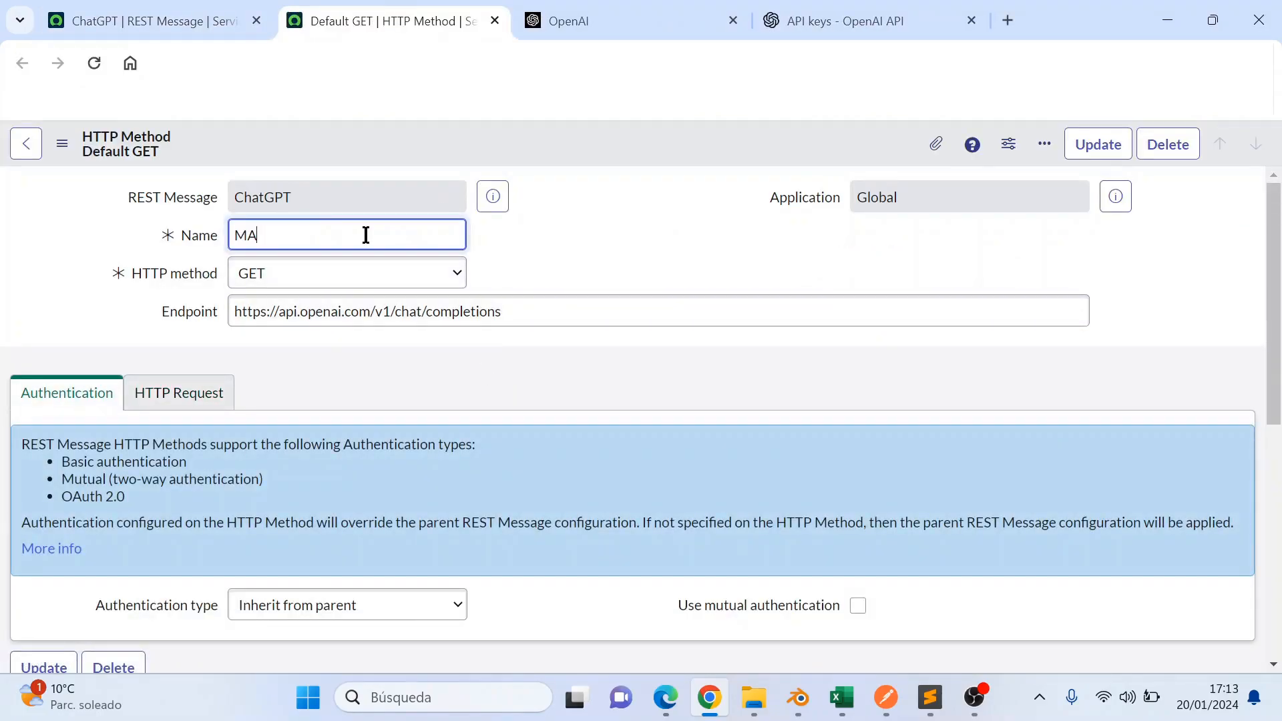
{"action": "left_click", "coordinate": [268, 235]}
{"action": "key", "text": "BackSpace"}
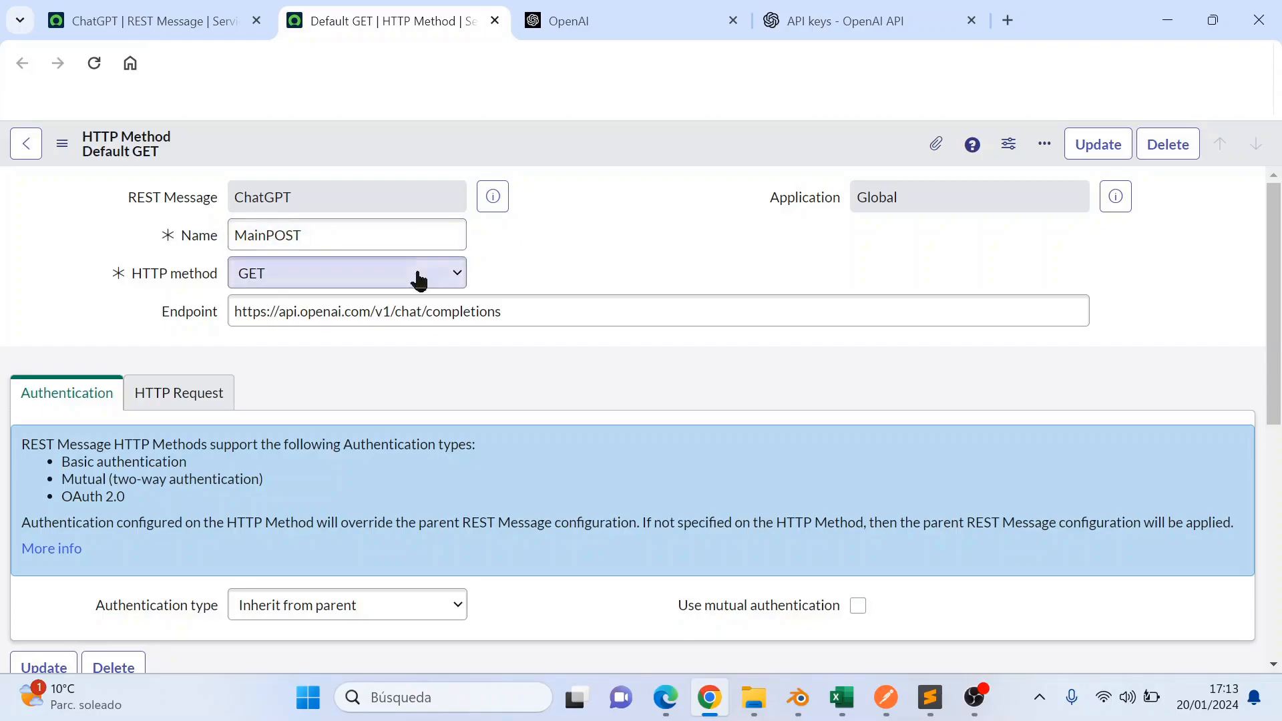
Step: Set the HTTP method of MainPOST to POST and check its endpoint
{"action": "left_click", "coordinate": [423, 274]}
{"action": "left_click", "coordinate": [309, 321]}
{"action": "left_click_drag", "start_coordinate": [515, 319], "coordinate": [242, 320]}
{"action": "left_click", "coordinate": [367, 366]}
Step: Add an HTTP header named Content-Type to the method's HTTP request, copying the name from the Postman request
{"action": "scroll", "coordinate": [367, 366], "scroll_direction": "down", "scroll_amount": 2}
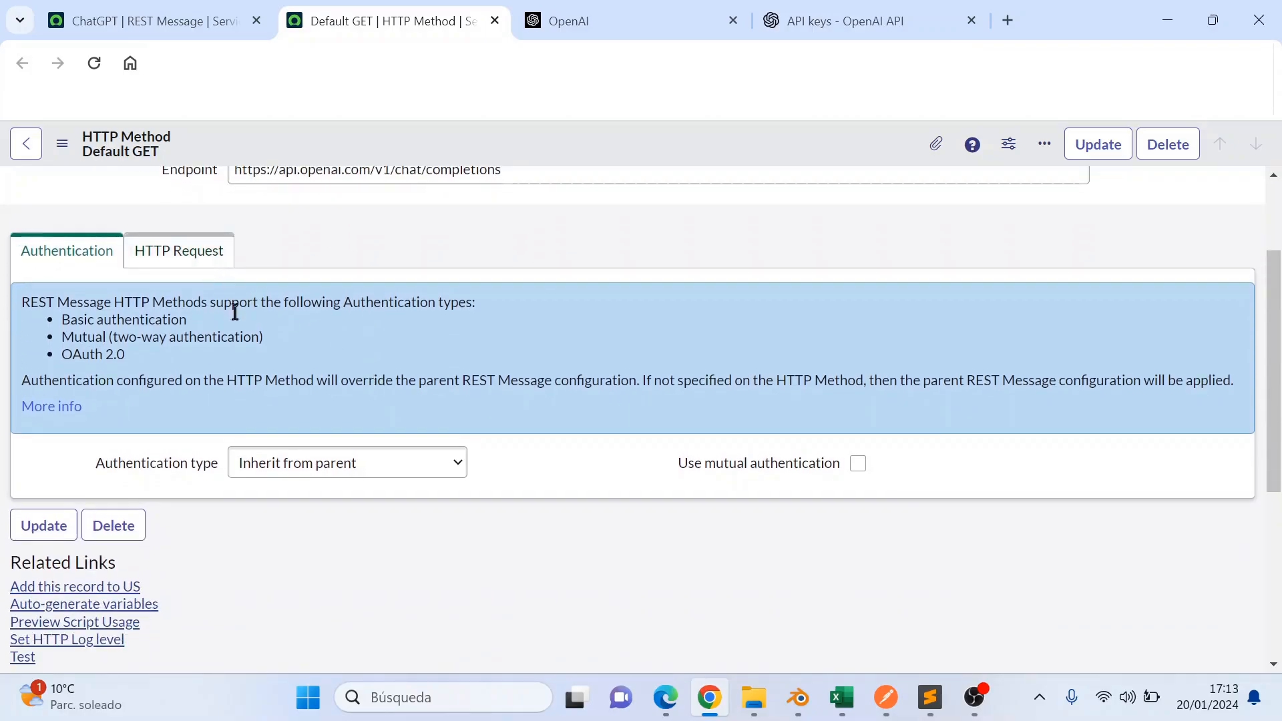
{"action": "left_click", "coordinate": [181, 259]}
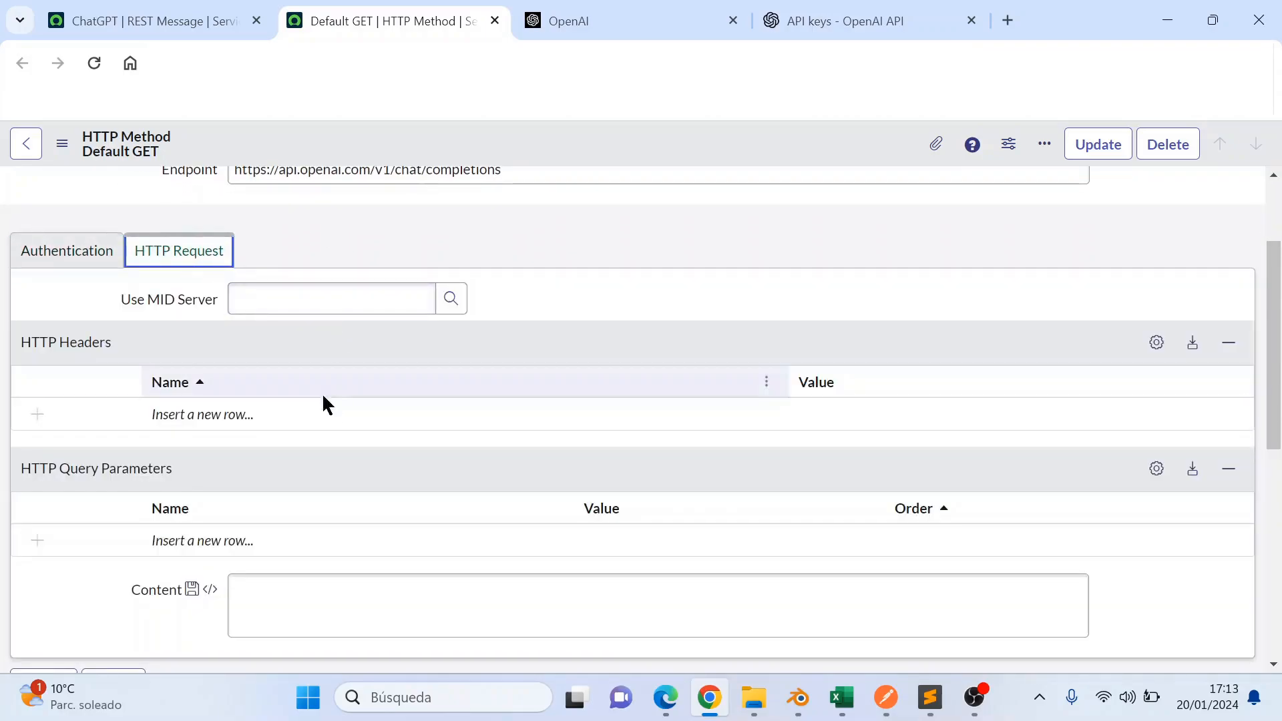
{"action": "left_click", "coordinate": [305, 413]}
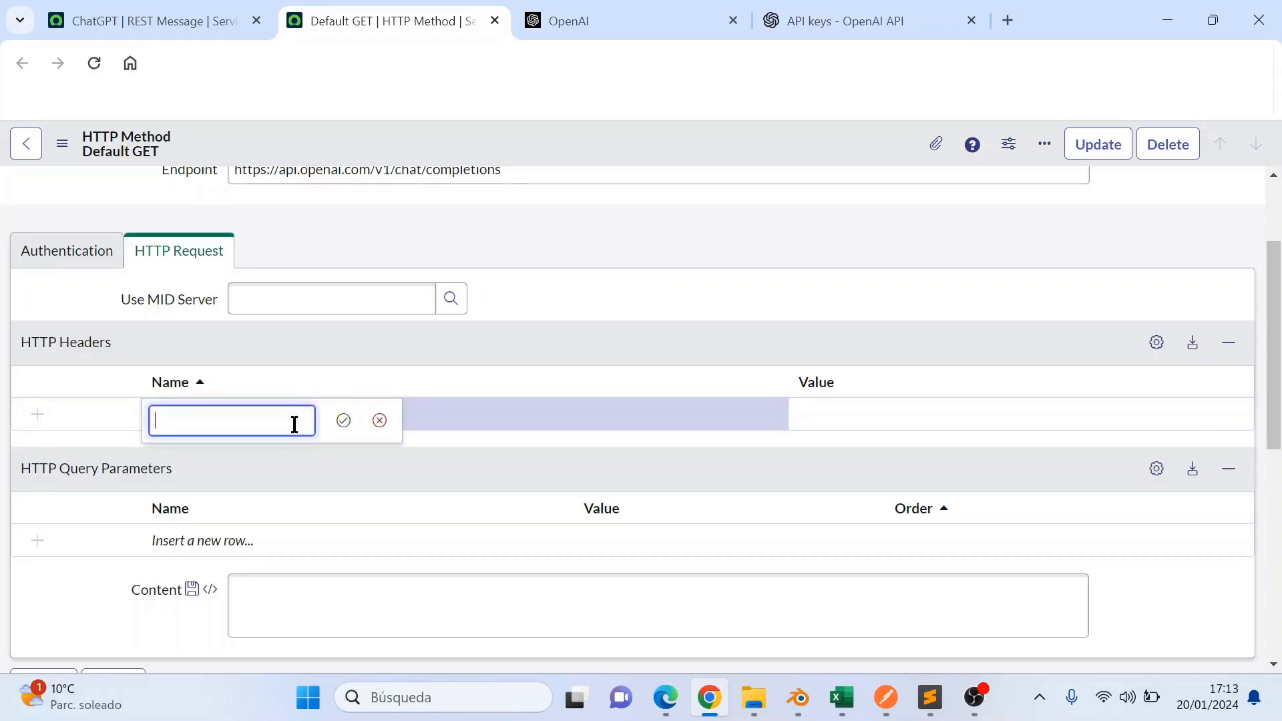
{"action": "left_click", "coordinate": [886, 697]}
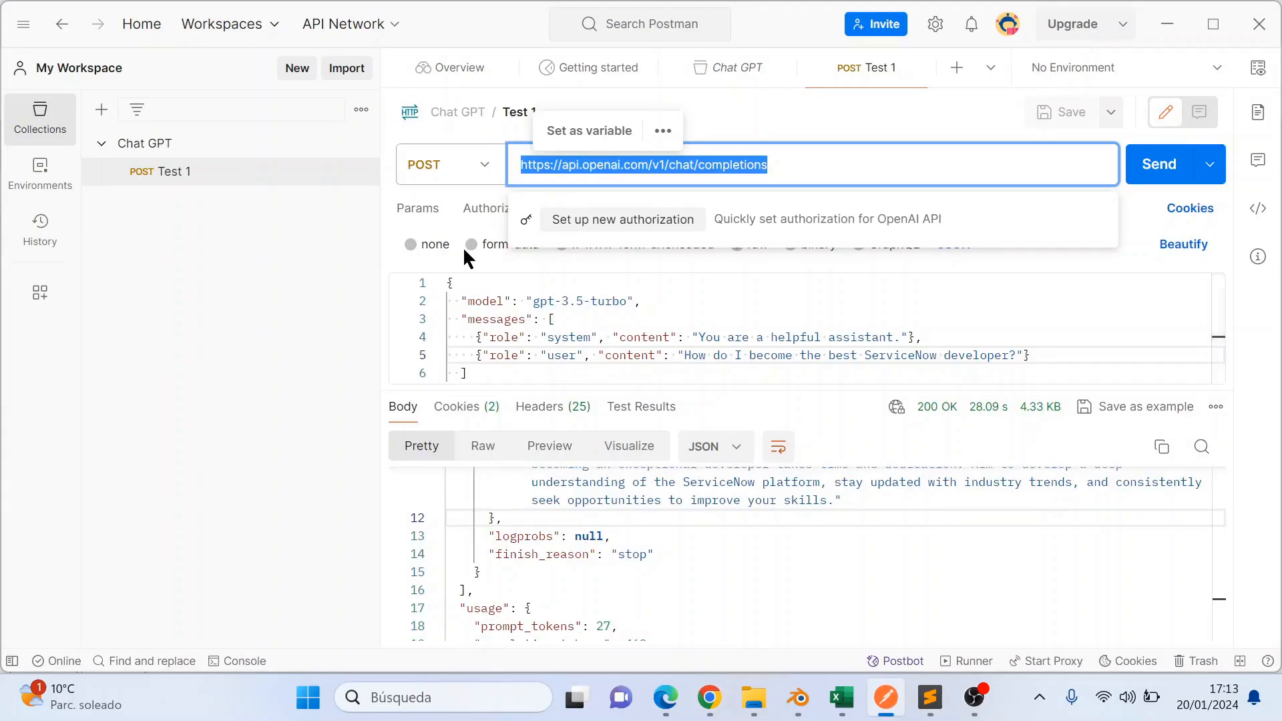
{"action": "left_click", "coordinate": [592, 209]}
{"action": "left_click", "coordinate": [596, 210]}
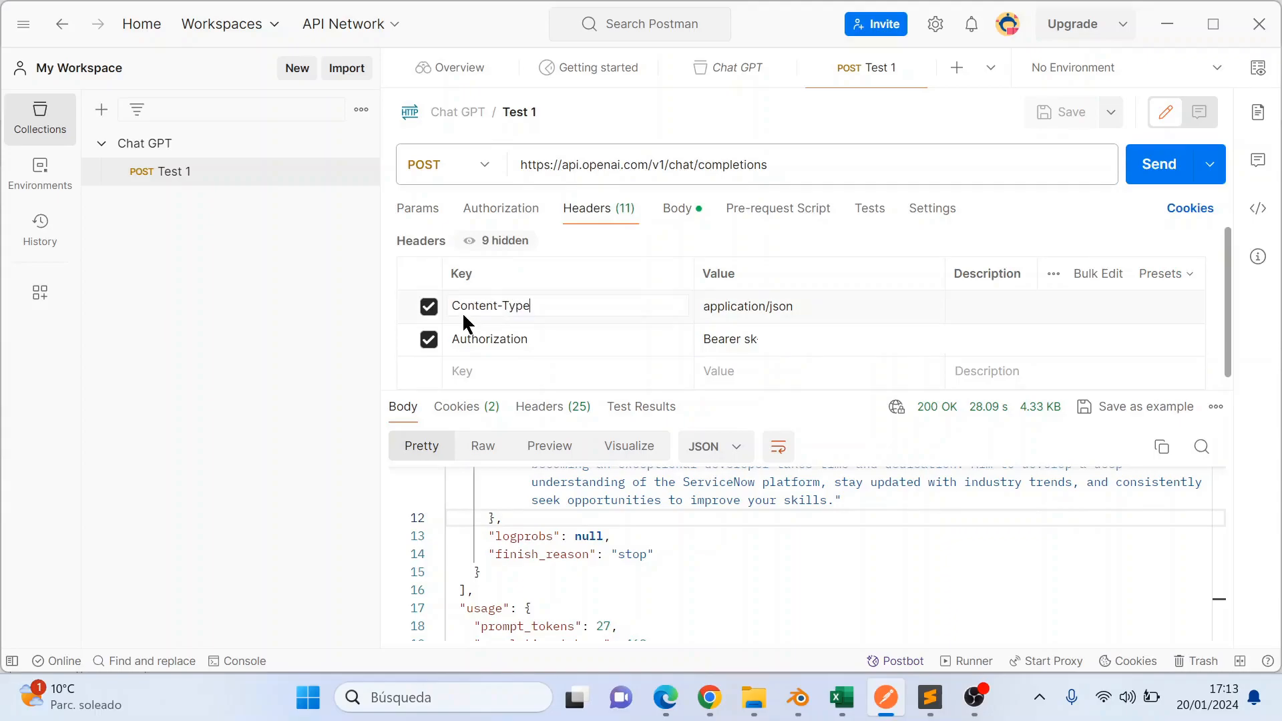
{"action": "left_click_drag", "start_coordinate": [536, 306], "coordinate": [446, 309]}
{"action": "key", "text": "ctrl+c"}
{"action": "left_click", "coordinate": [709, 697]}
{"action": "key", "text": "ctrl+v"}
{"action": "left_click", "coordinate": [344, 432]}
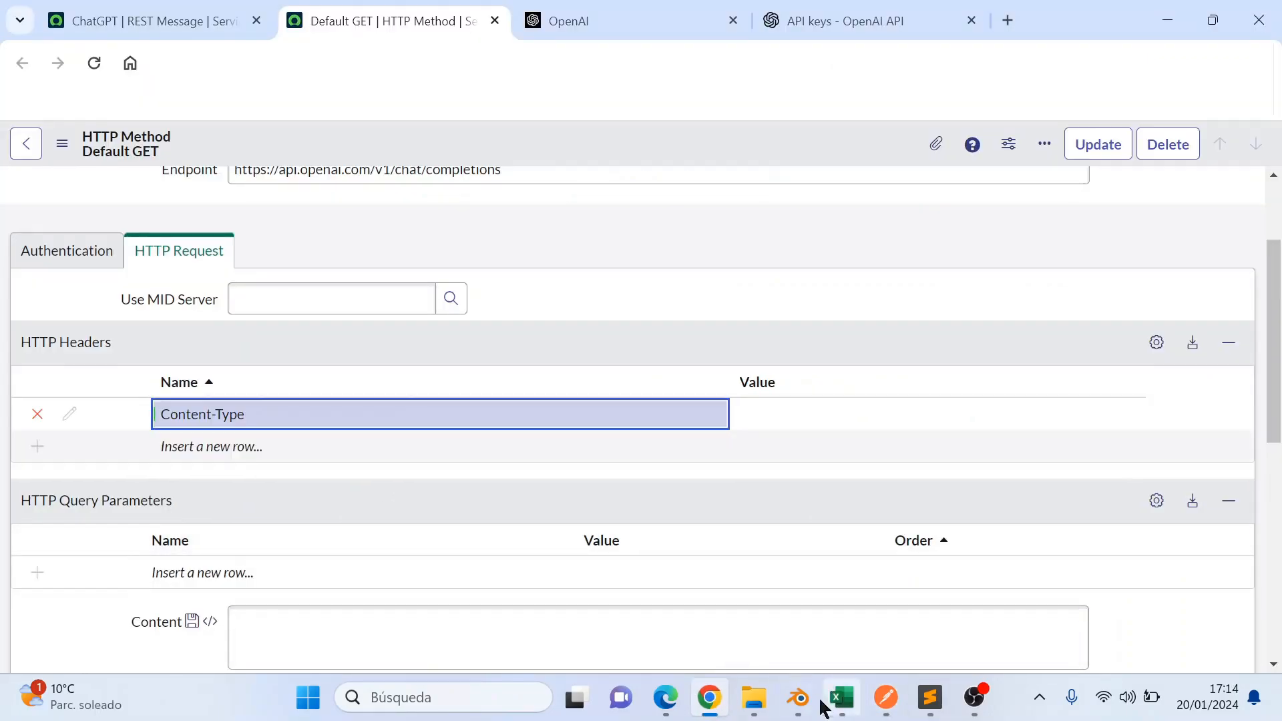
Step: Add a second HTTP header named Authorization, copying the name from the Postman request
{"action": "left_click", "coordinate": [886, 697]}
{"action": "left_click_drag", "start_coordinate": [621, 340], "coordinate": [449, 347]}
{"action": "key", "text": "ctrl+c"}
{"action": "left_click", "coordinate": [709, 697]}
{"action": "left_click", "coordinate": [431, 448]}
{"action": "key", "text": "ctrl+v"}
{"action": "left_click", "coordinate": [352, 452]}
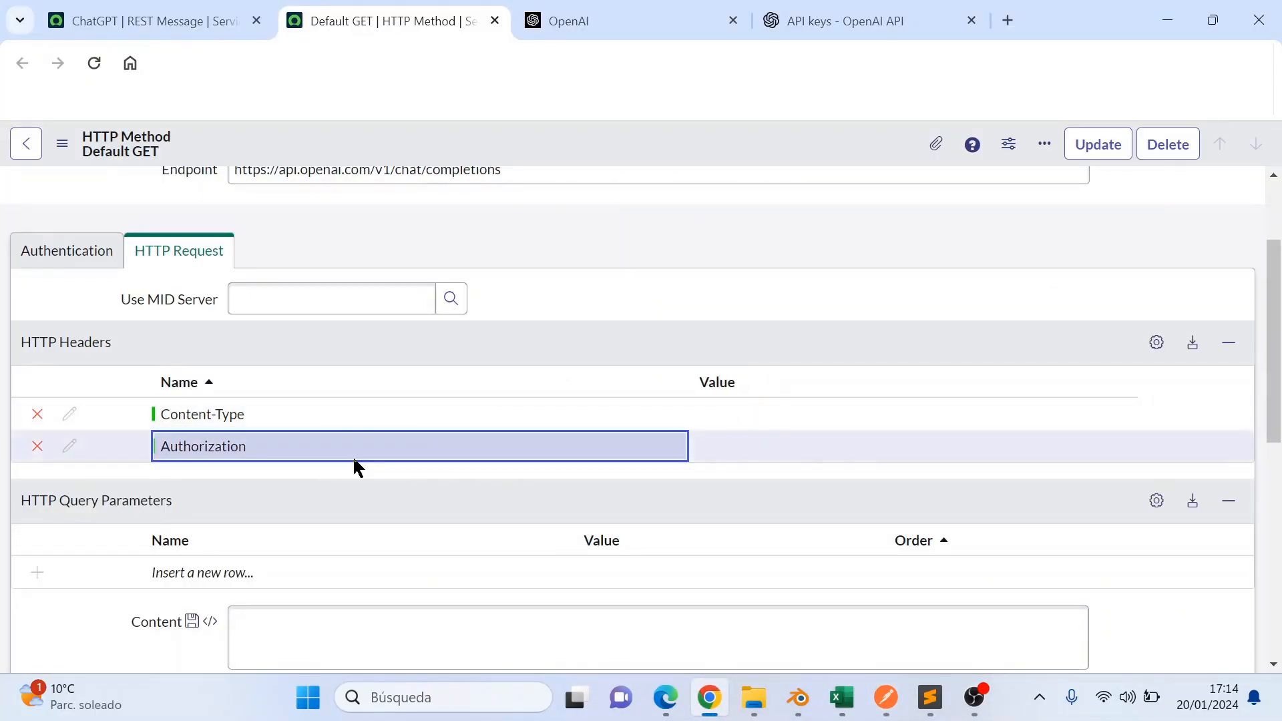
Step: Set the Content-Type header's value to application/json, copied from the Postman request
{"action": "left_click", "coordinate": [886, 697]}
{"action": "triple_click", "coordinate": [778, 305]}
{"action": "key", "text": "ctrl+c"}
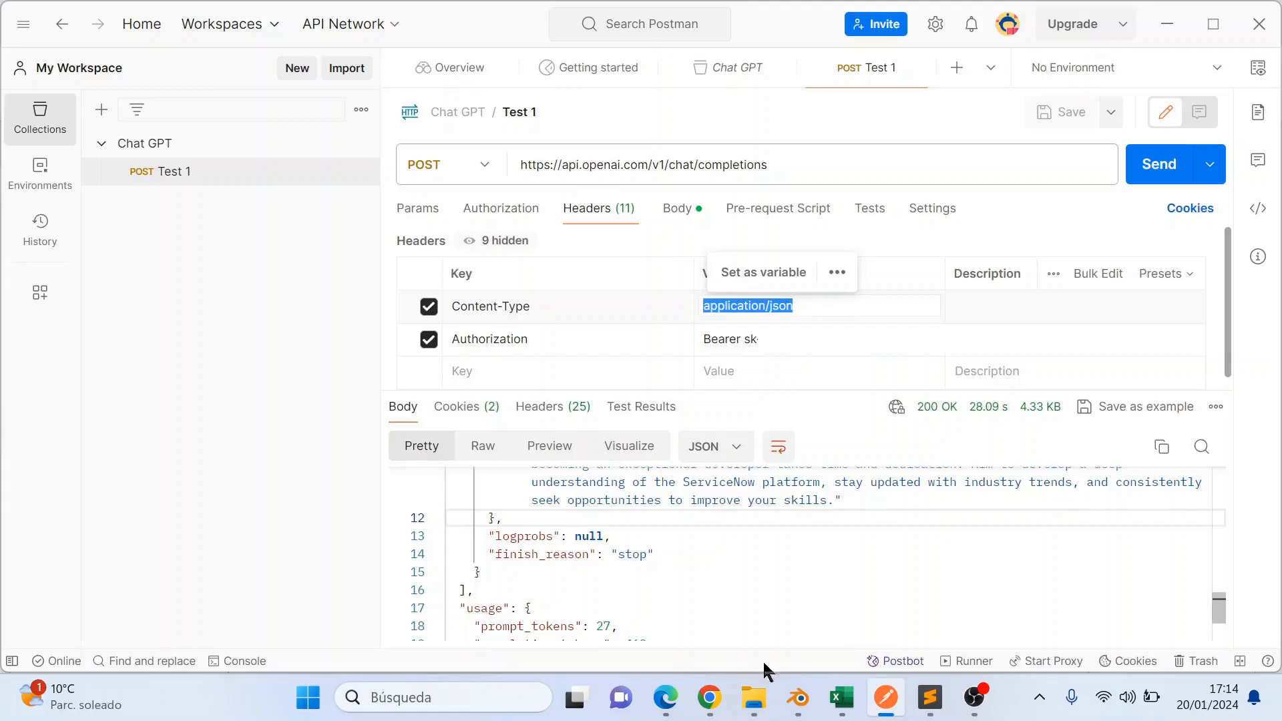
{"action": "left_click", "coordinate": [709, 697]}
{"action": "left_click", "coordinate": [822, 418]}
{"action": "key", "text": "ctrl+v"}
{"action": "left_click", "coordinate": [975, 554]}
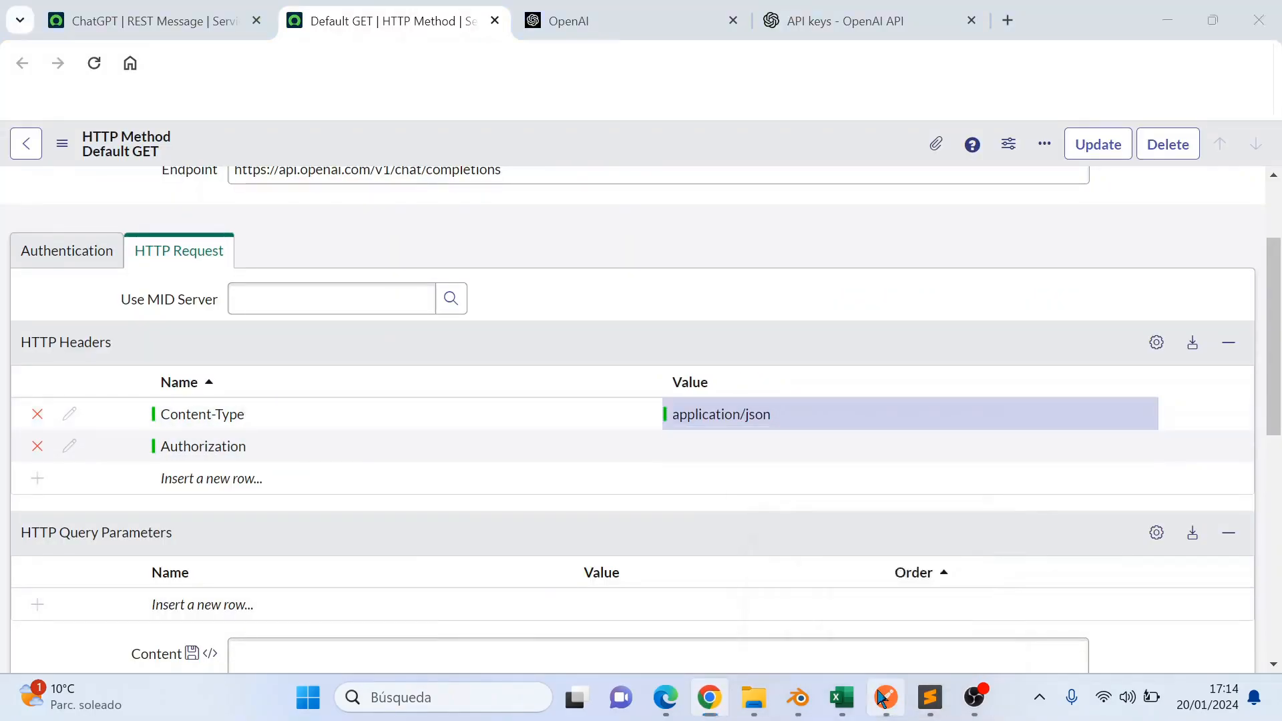
Step: Set the Authorization header's value to Bearer followed by the OpenAI API key copied from the Postman request
{"action": "left_click", "coordinate": [887, 697]}
{"action": "left_click_drag", "start_coordinate": [743, 341], "coordinate": [688, 337]}
{"action": "key", "text": "ctrl+c"}
{"action": "left_click", "coordinate": [709, 697]}
{"action": "left_click", "coordinate": [813, 446]}
{"action": "key", "text": "ctrl+v"}
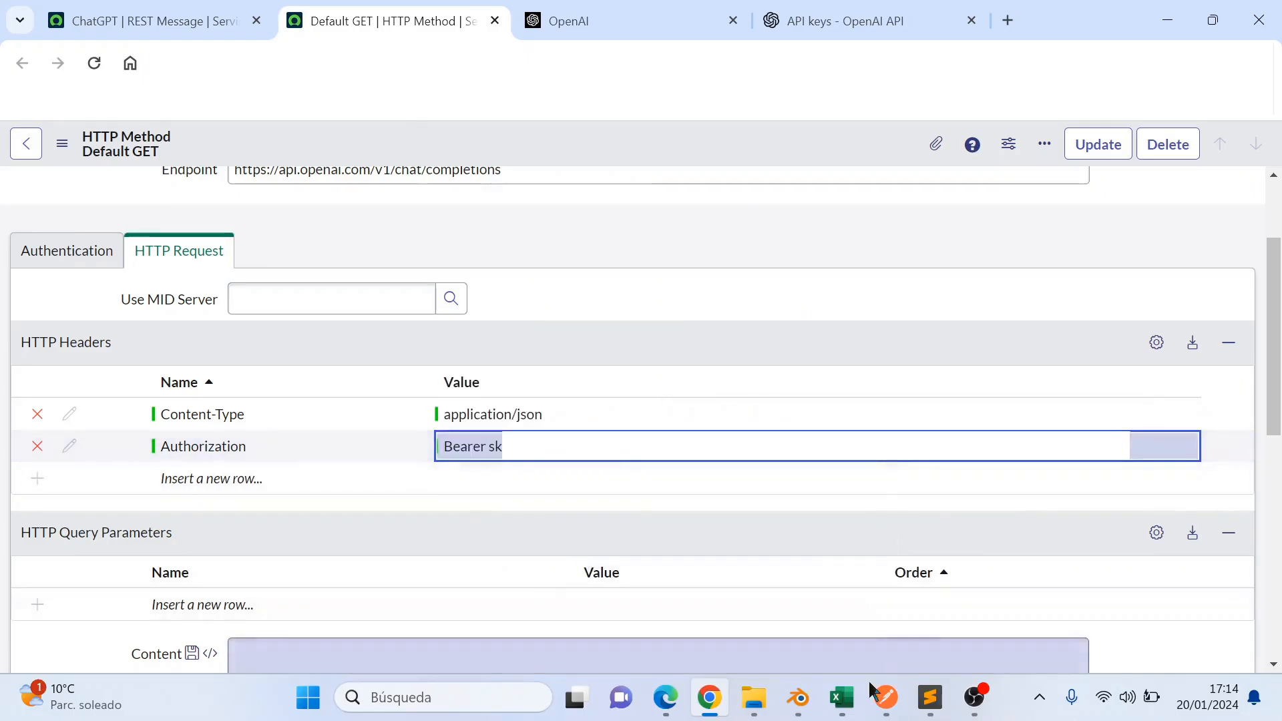
{"action": "left_click", "coordinate": [886, 697]}
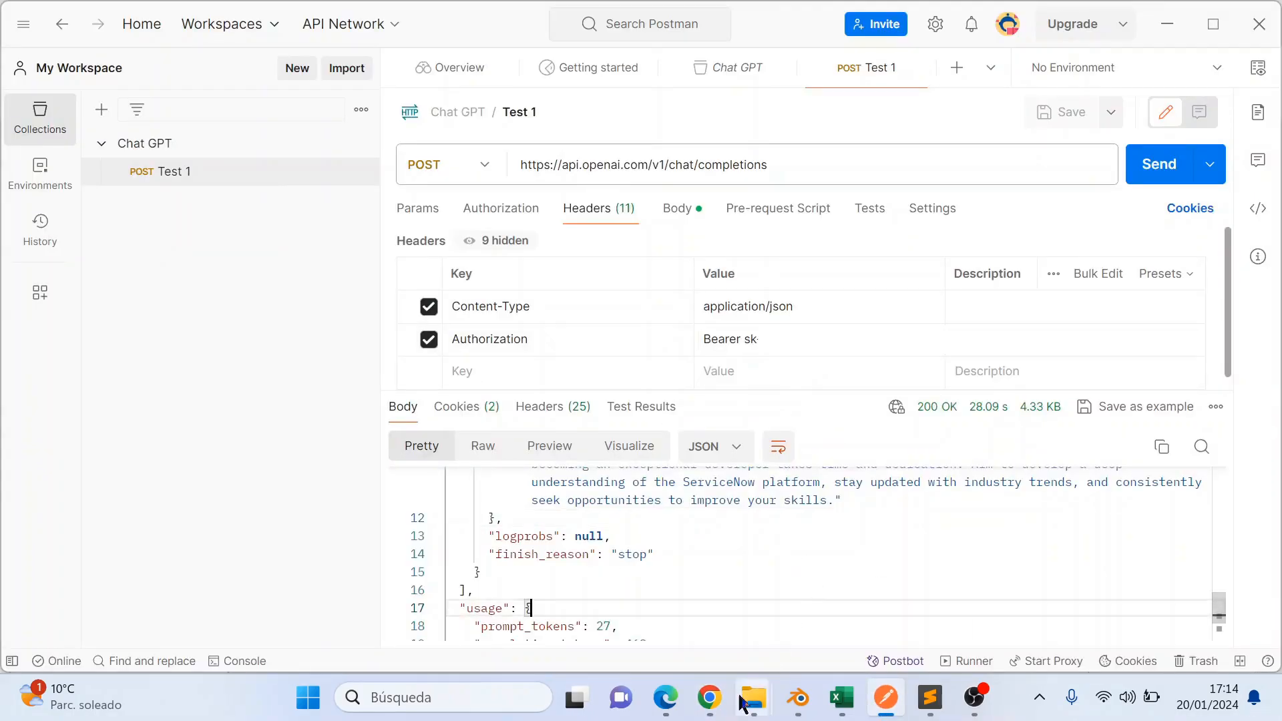
{"action": "left_click", "coordinate": [709, 697]}
Step: Set the HTTP request's content to the variable ${Body}
{"action": "scroll", "coordinate": [423, 394], "scroll_direction": "down", "scroll_amount": 2}
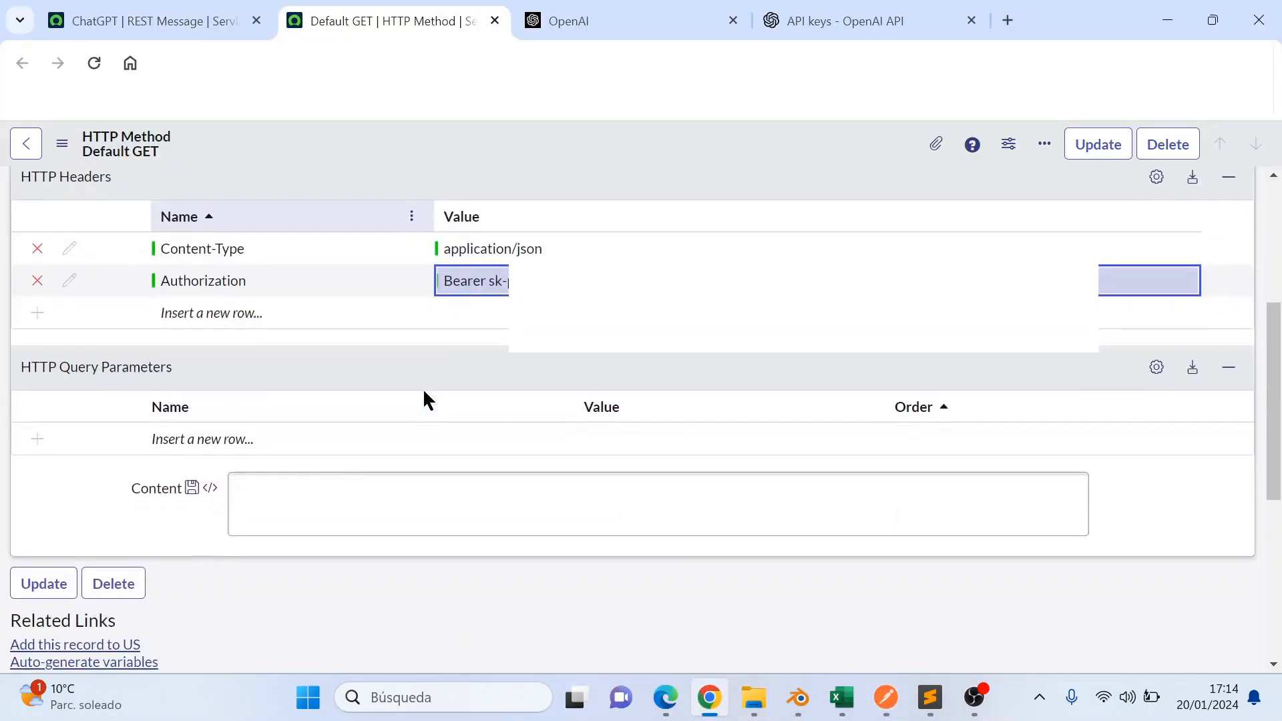
{"action": "left_click", "coordinate": [279, 510]}
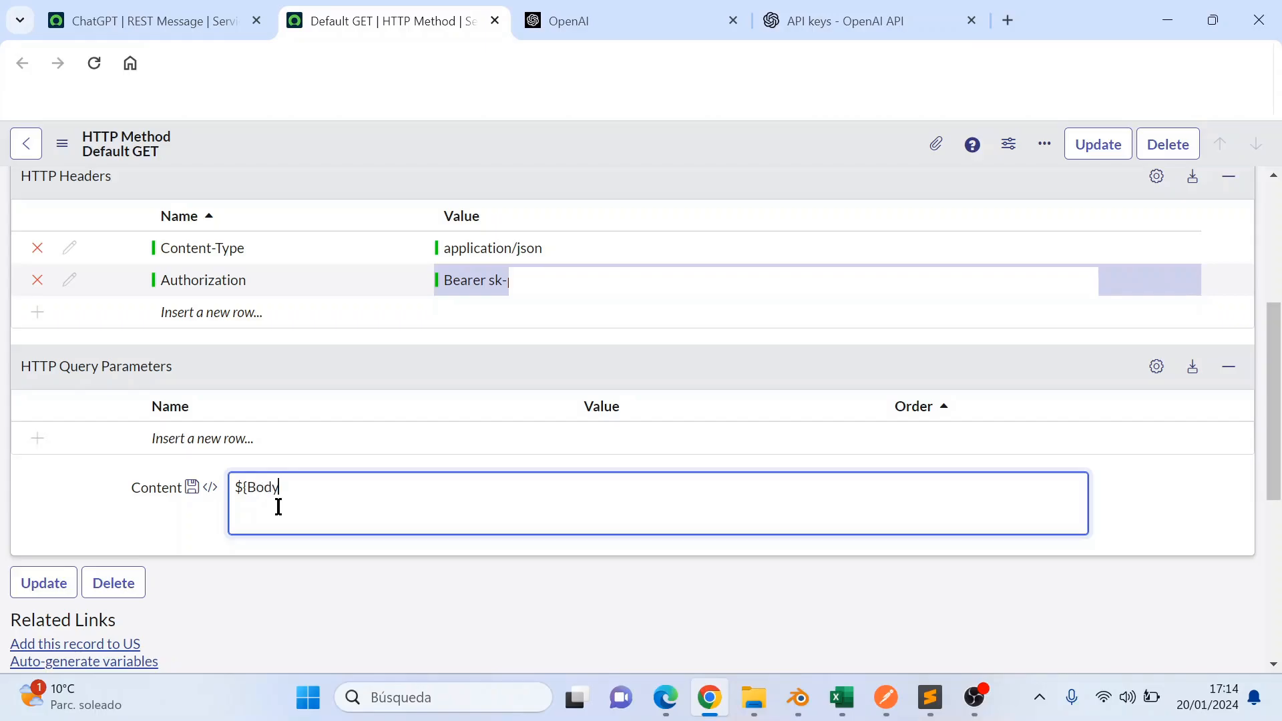
{"action": "left_click_drag", "start_coordinate": [287, 486], "coordinate": [203, 472]}
{"action": "left_click", "coordinate": [202, 470]}
{"action": "left_click_drag", "start_coordinate": [291, 487], "coordinate": [233, 494]}
Step: Try to add a new variable substitution to the HTTP method
{"action": "scroll", "coordinate": [251, 534], "scroll_direction": "up", "scroll_amount": 3}
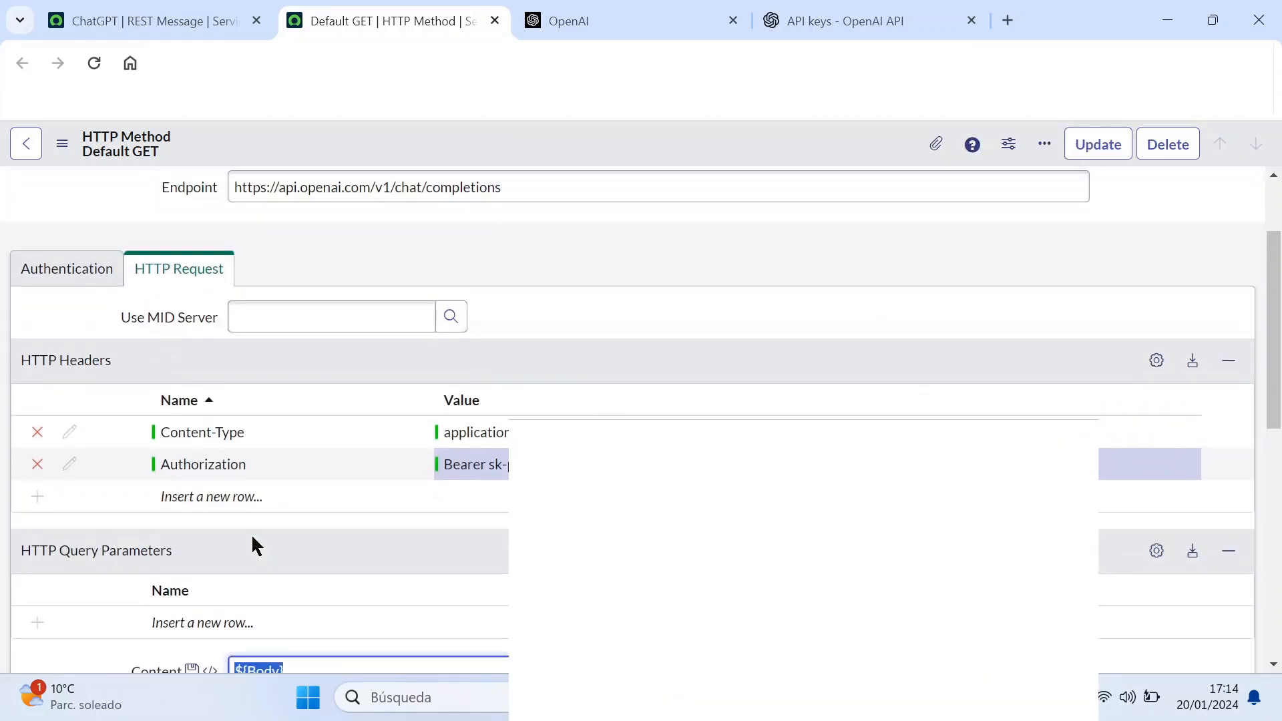
{"action": "scroll", "coordinate": [251, 534], "scroll_direction": "down", "scroll_amount": 7}
{"action": "scroll", "coordinate": [258, 540], "scroll_direction": "down", "scroll_amount": 2}
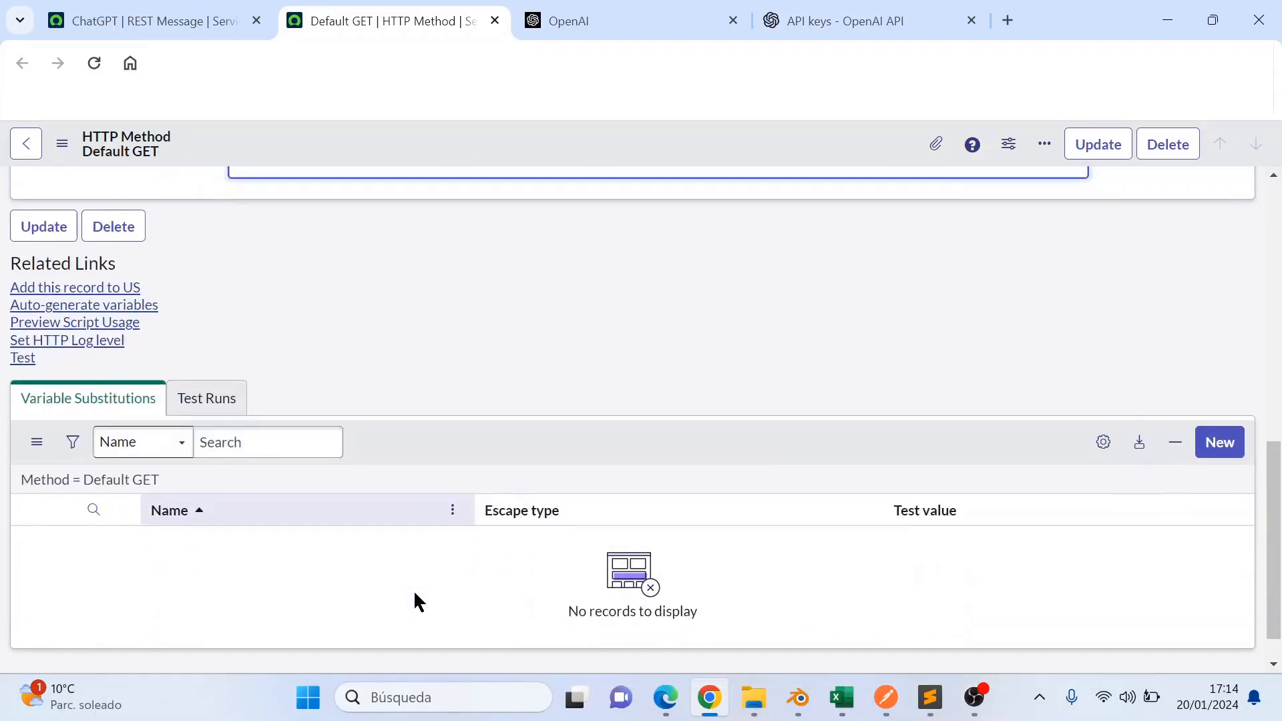
{"action": "left_click", "coordinate": [1232, 437]}
{"action": "left_click", "coordinate": [805, 191]}
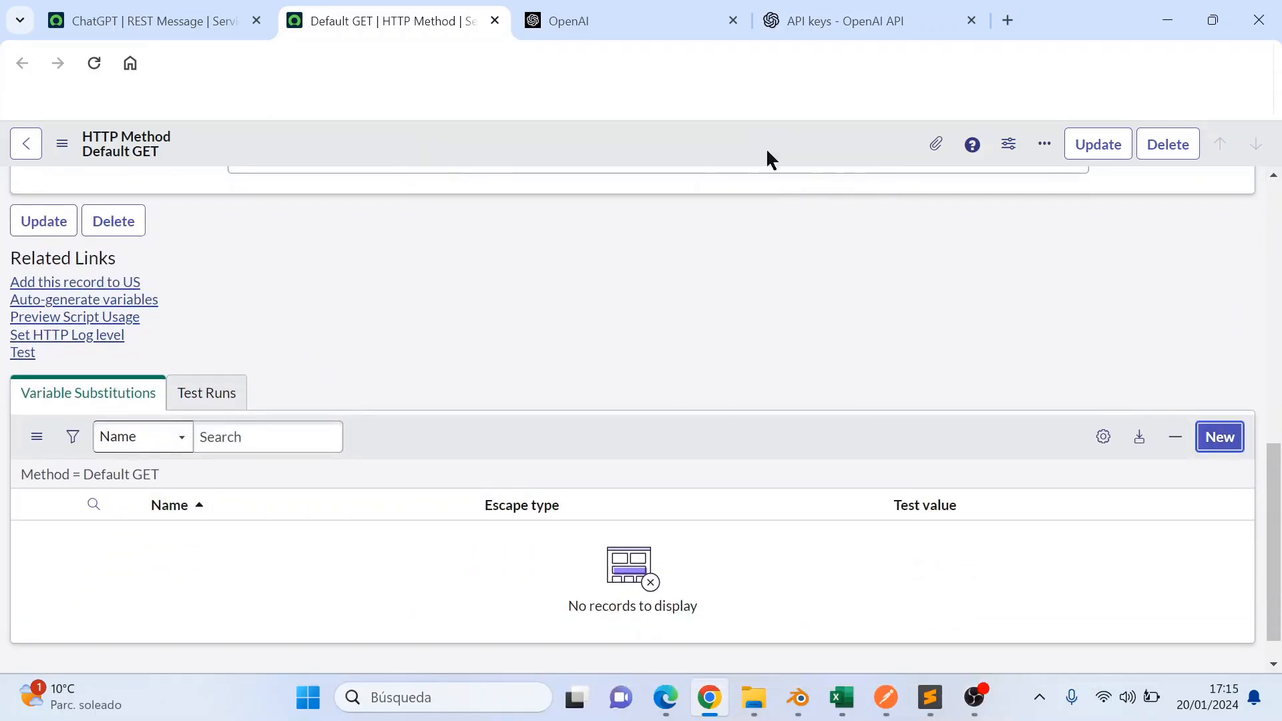
Step: Save the HTTP method under the name MainPOST with the POST method while staying on its record
{"action": "right_click", "coordinate": [745, 140]}
{"action": "scroll", "coordinate": [646, 351], "scroll_direction": "up", "scroll_amount": 10}
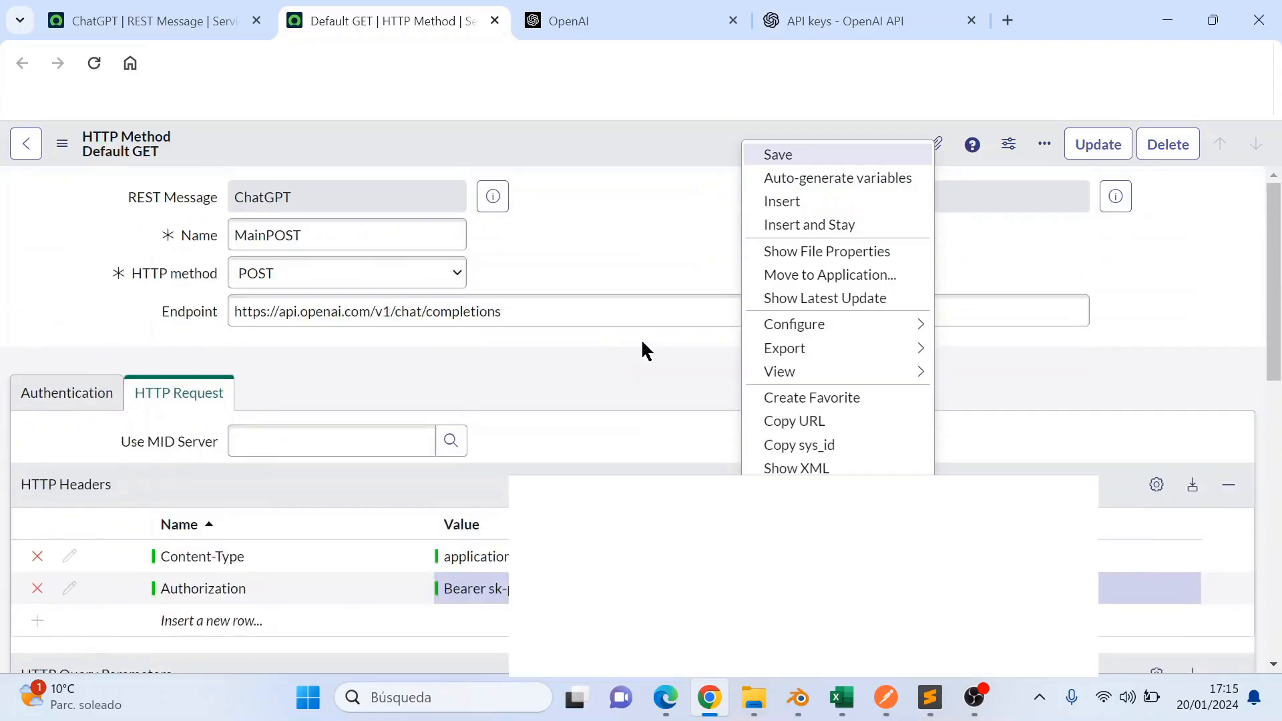
{"action": "left_click", "coordinate": [795, 152]}
Step: Start a new variable substitution named Body for the MainPOST method
{"action": "scroll", "coordinate": [763, 235], "scroll_direction": "down", "scroll_amount": 10}
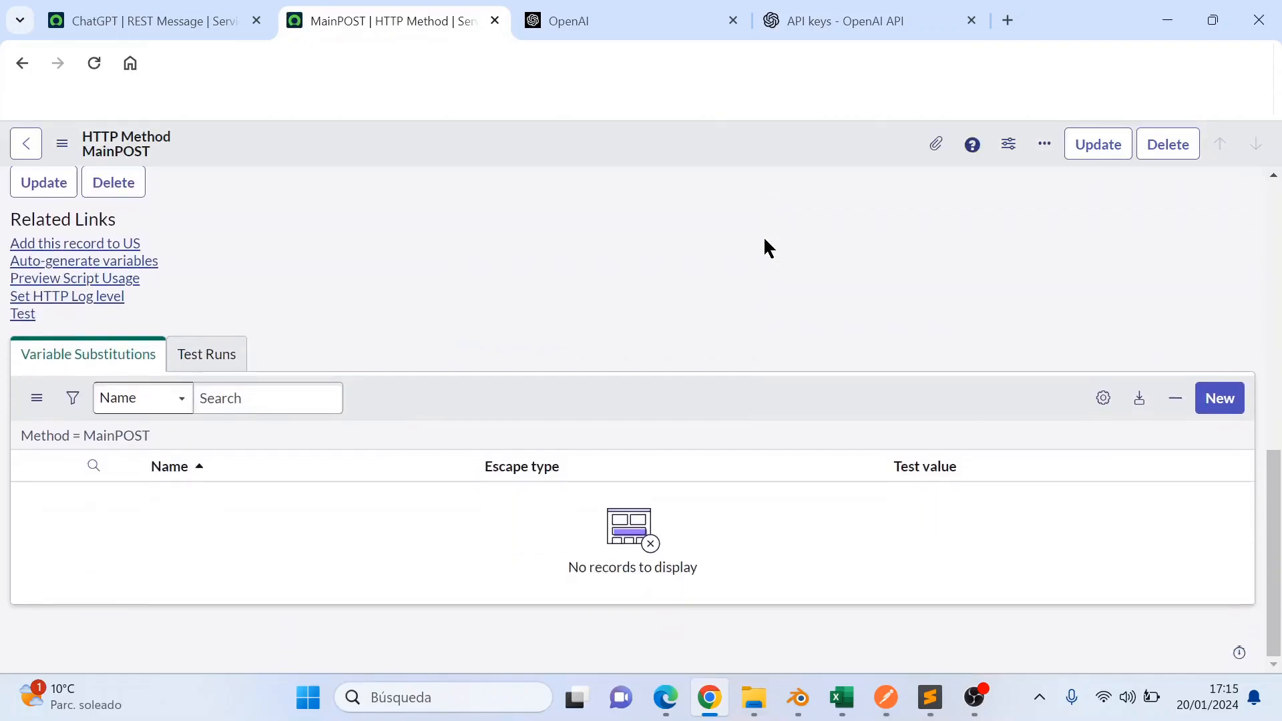
{"action": "left_click", "coordinate": [1234, 407]}
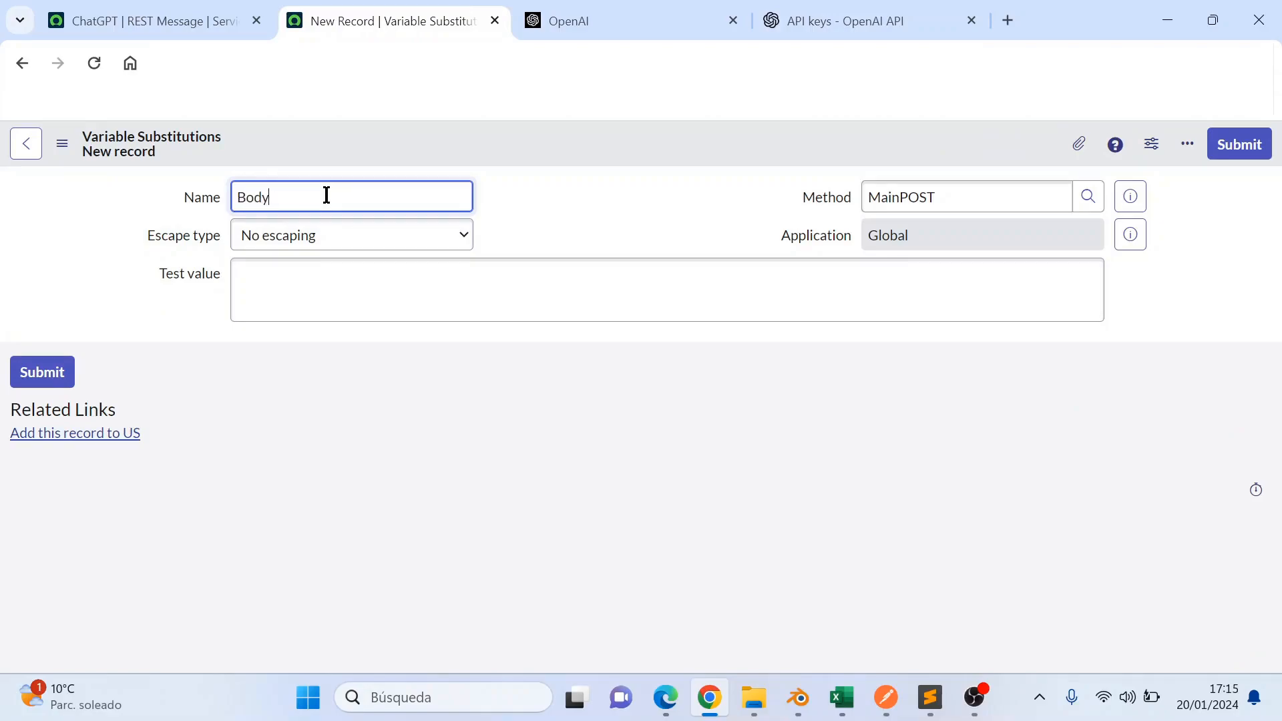
{"action": "left_click", "coordinate": [534, 218]}
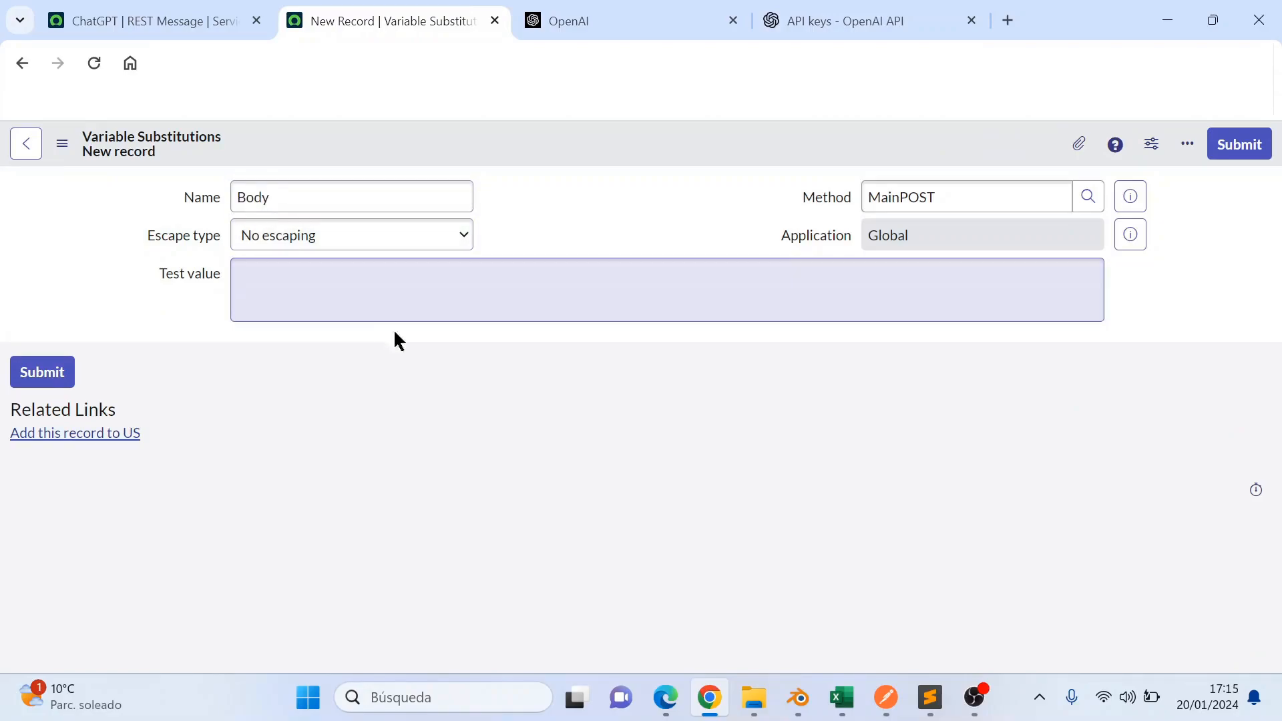
Step: Set Body's test value to the raw JSON request body copied from Postman and submit the variable substitution
{"action": "left_click", "coordinate": [395, 295]}
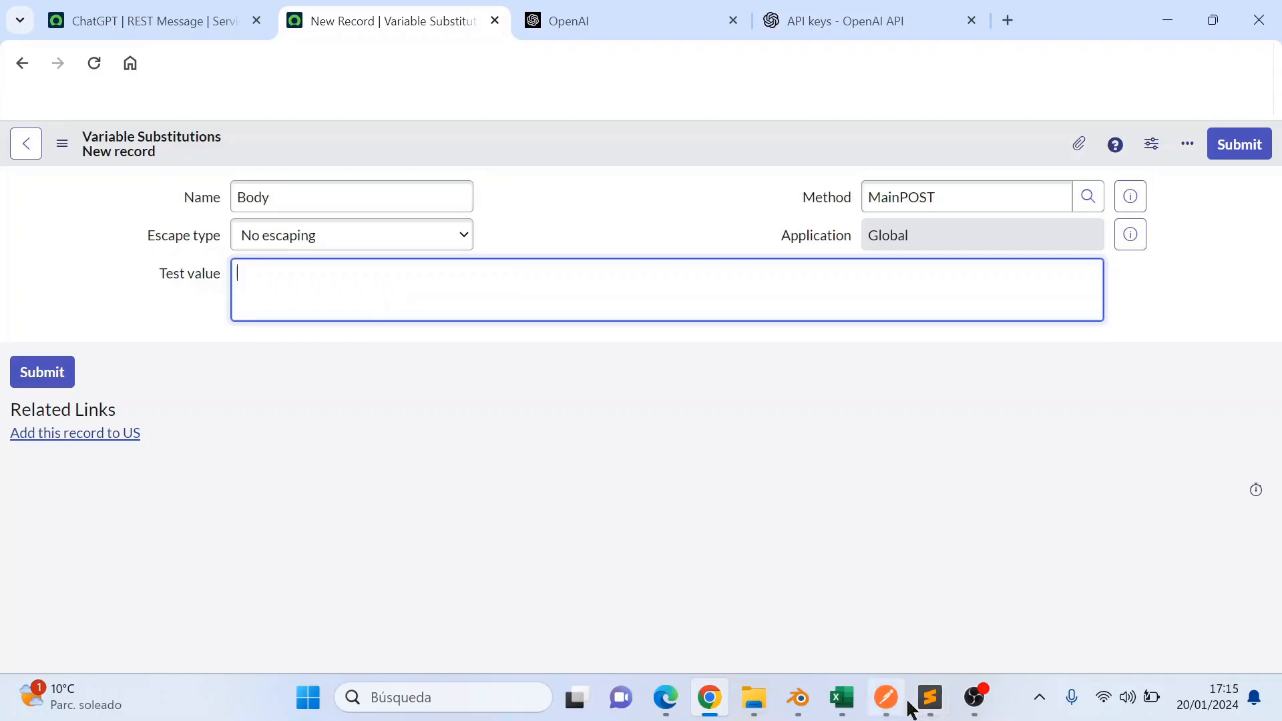
{"action": "left_click", "coordinate": [887, 698]}
{"action": "scroll", "coordinate": [606, 568], "scroll_direction": "up", "scroll_amount": 1}
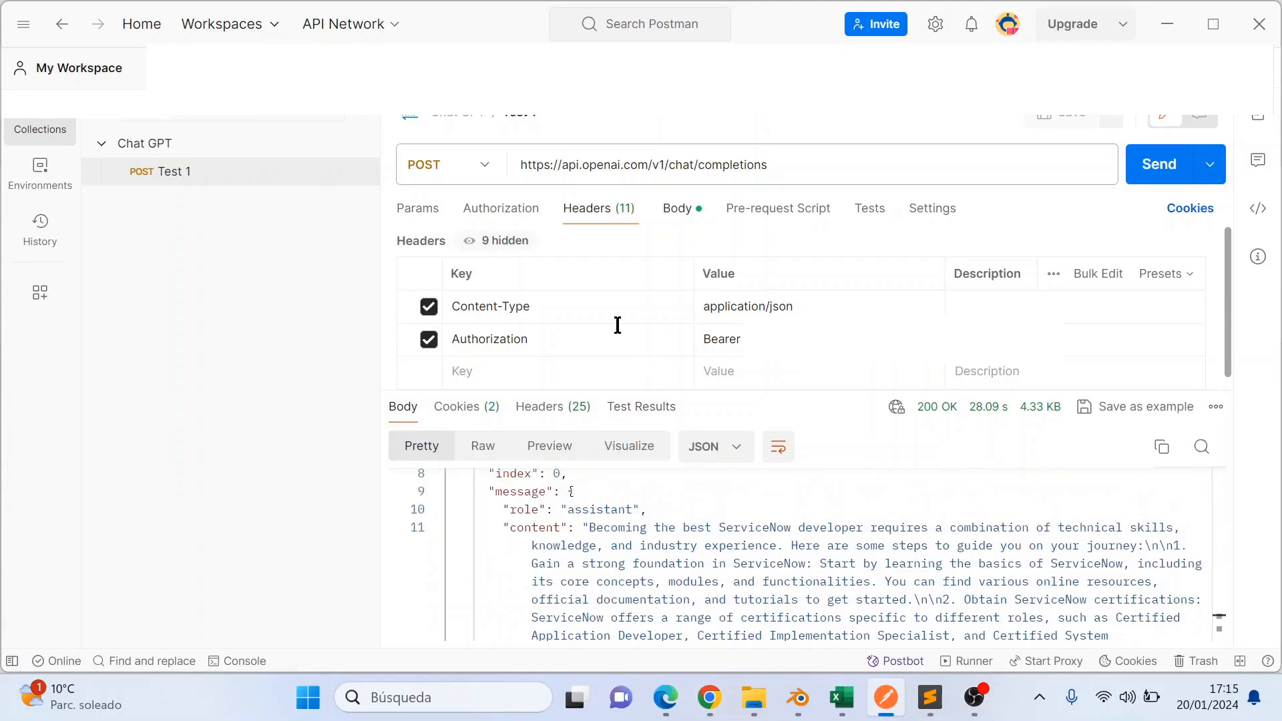
{"action": "left_click", "coordinate": [677, 207]}
{"action": "left_click_drag", "start_coordinate": [472, 369], "coordinate": [449, 278]}
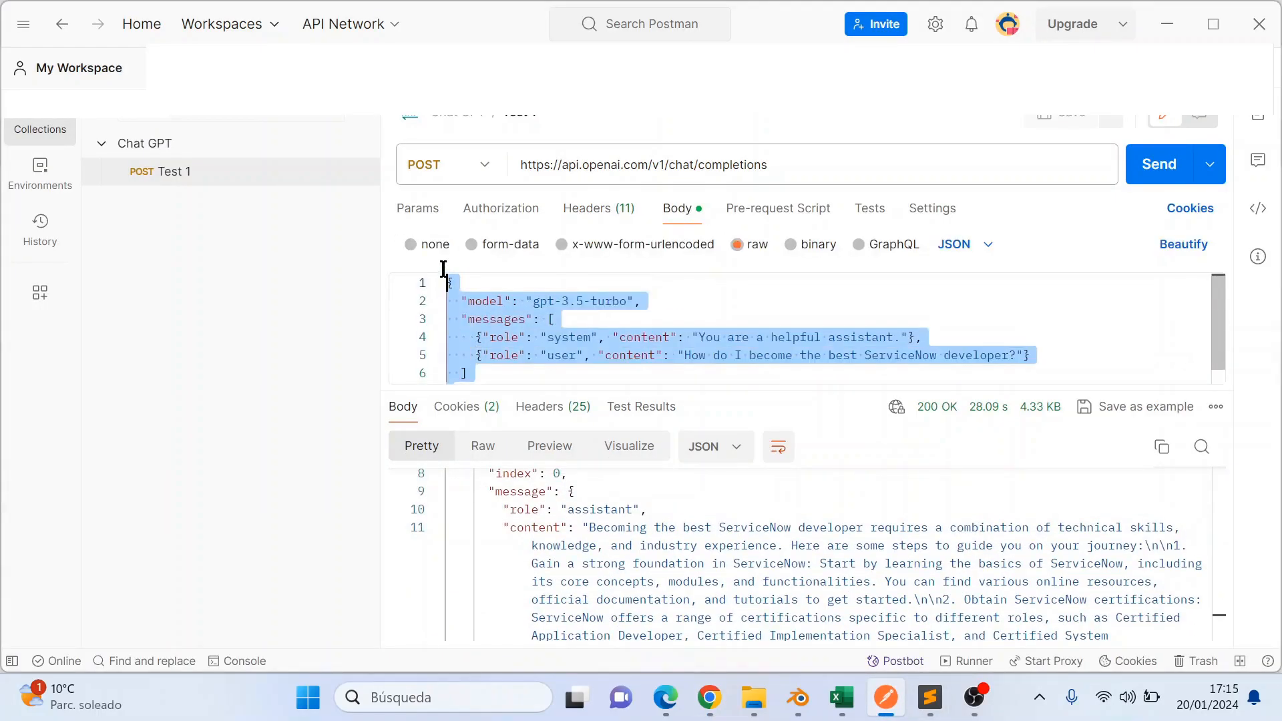
{"action": "left_click", "coordinate": [709, 698]}
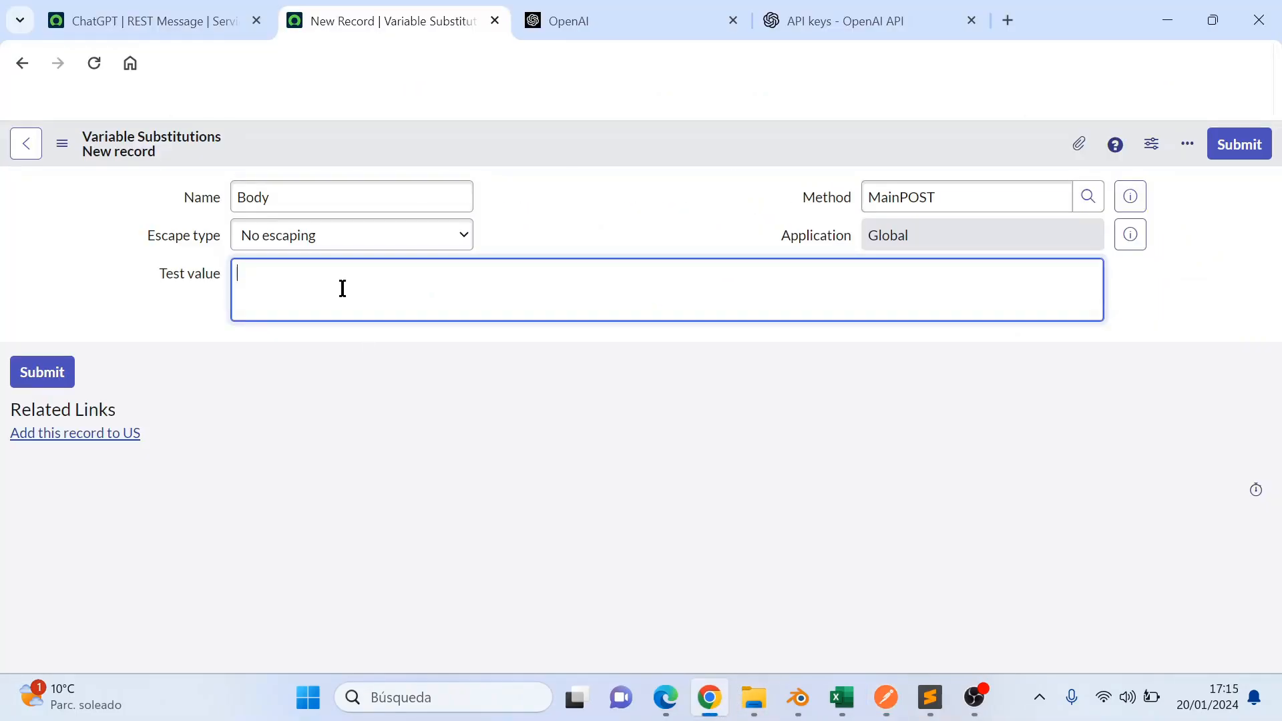
{"action": "key", "text": "ctrl+v"}
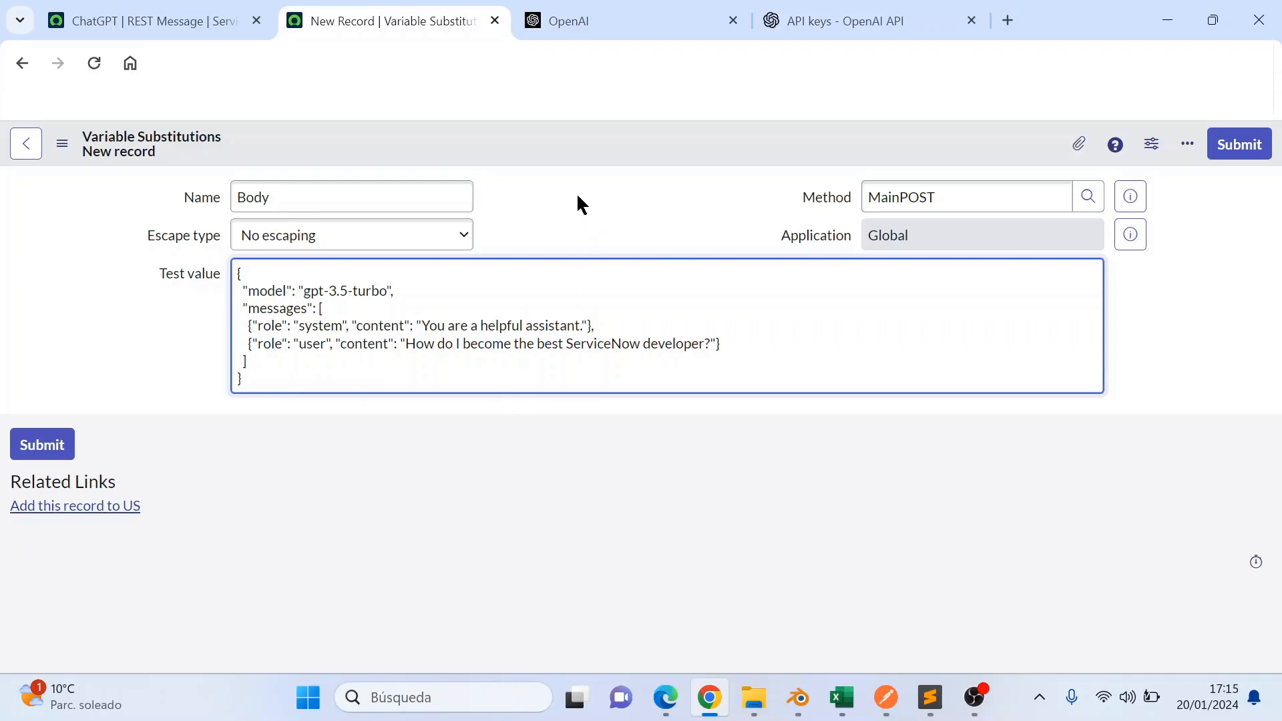
{"action": "left_click", "coordinate": [43, 445]}
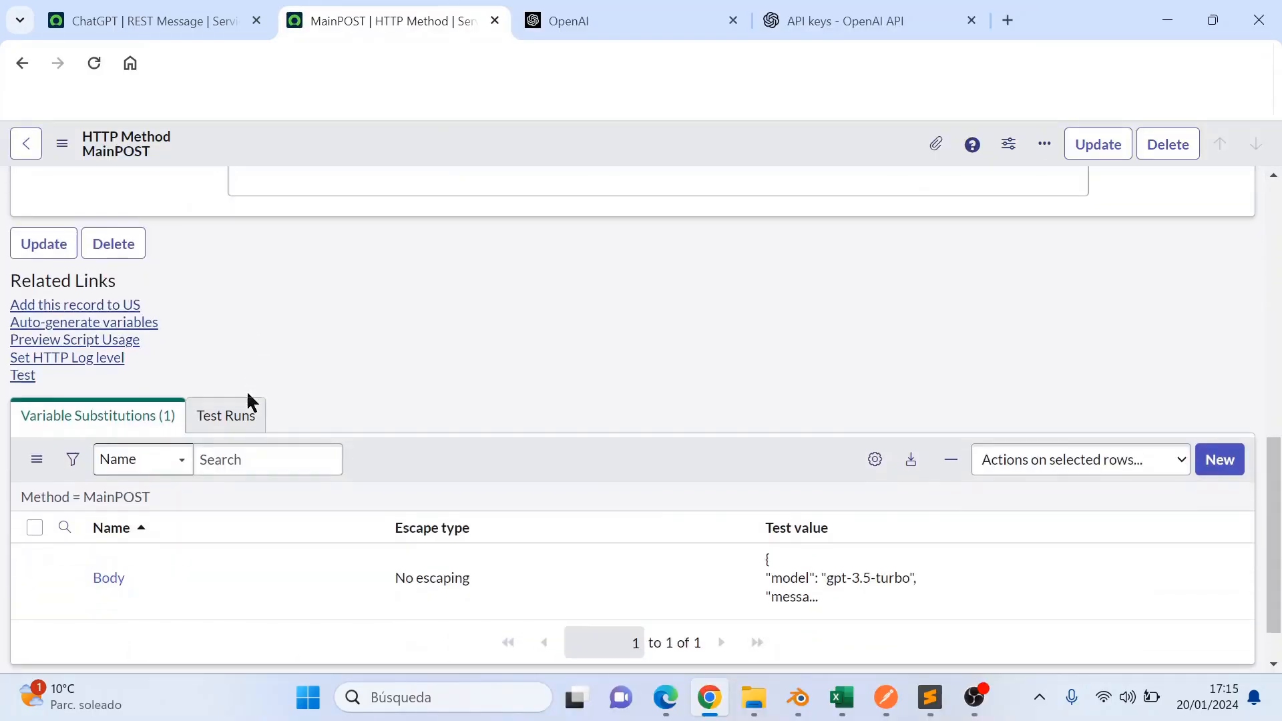
Step: Run the MainPOST test and review the HTTP status, sent content and full response
{"action": "scroll", "coordinate": [361, 305], "scroll_direction": "up", "scroll_amount": 3}
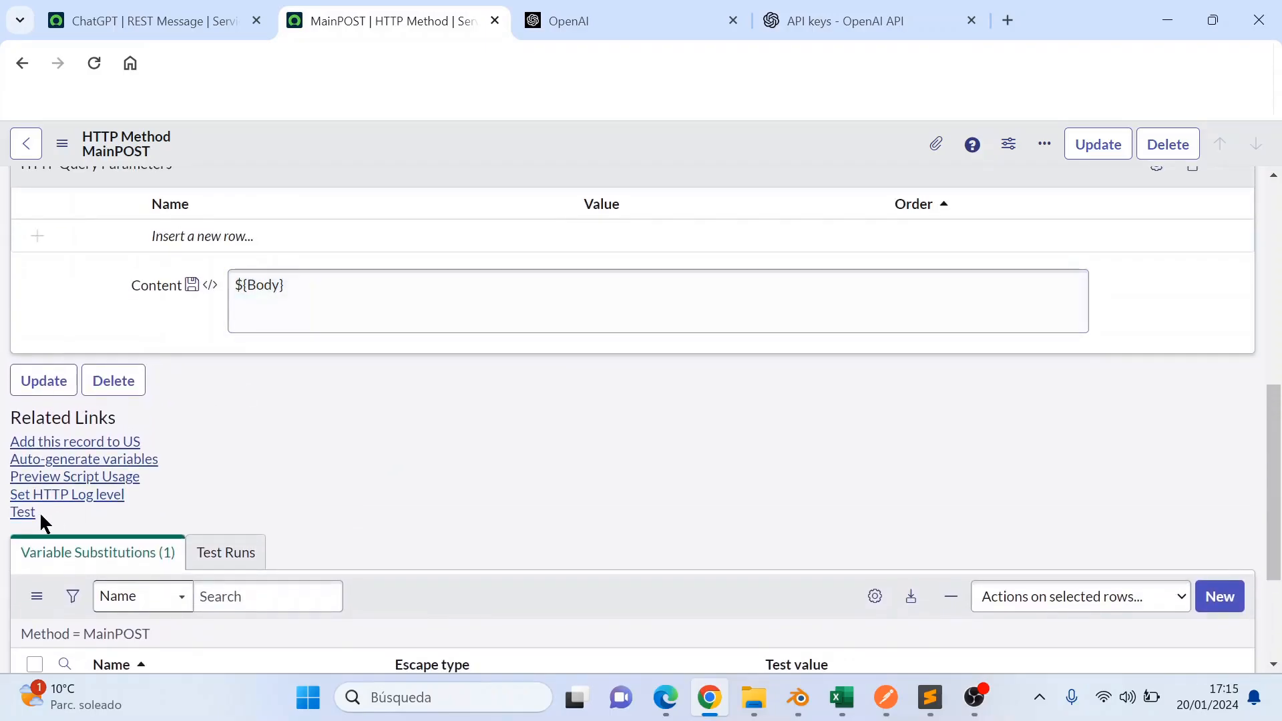
{"action": "left_click", "coordinate": [24, 513]}
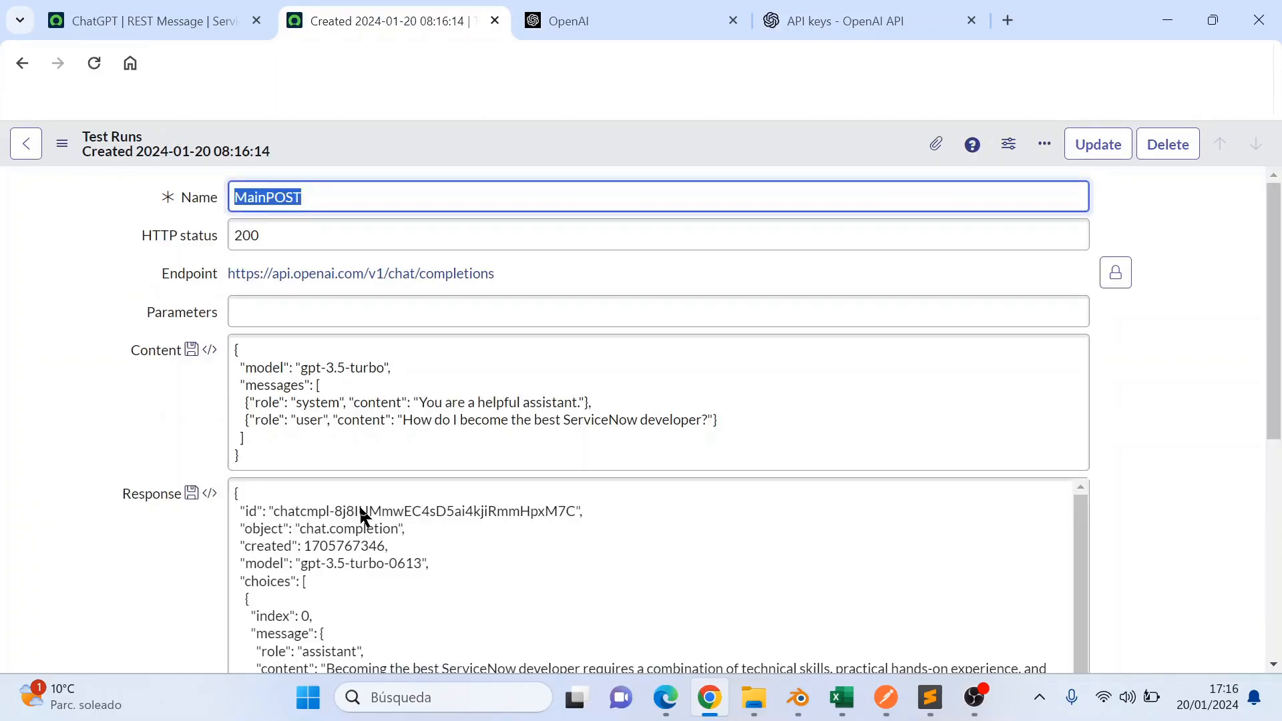
{"action": "scroll", "coordinate": [363, 467], "scroll_direction": "down", "scroll_amount": 4}
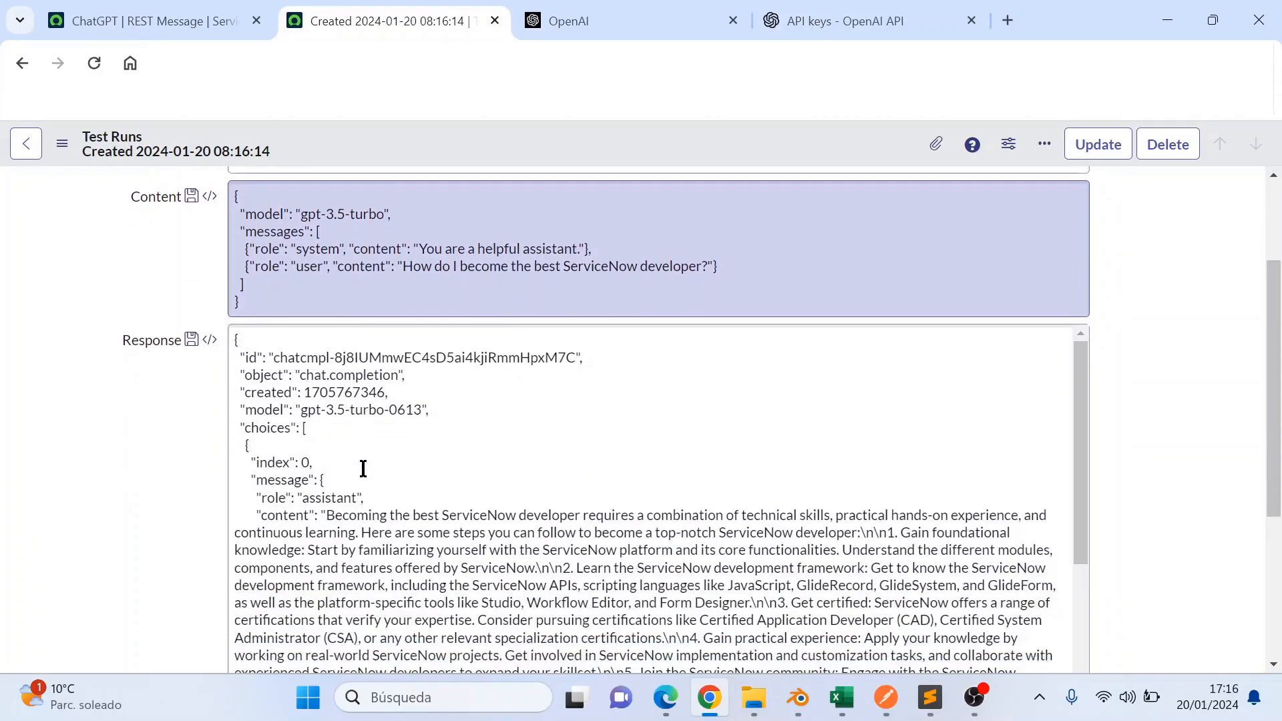
{"action": "scroll", "coordinate": [364, 468], "scroll_direction": "down", "scroll_amount": 4}
{"action": "scroll", "coordinate": [363, 467], "scroll_direction": "up", "scroll_amount": 4}
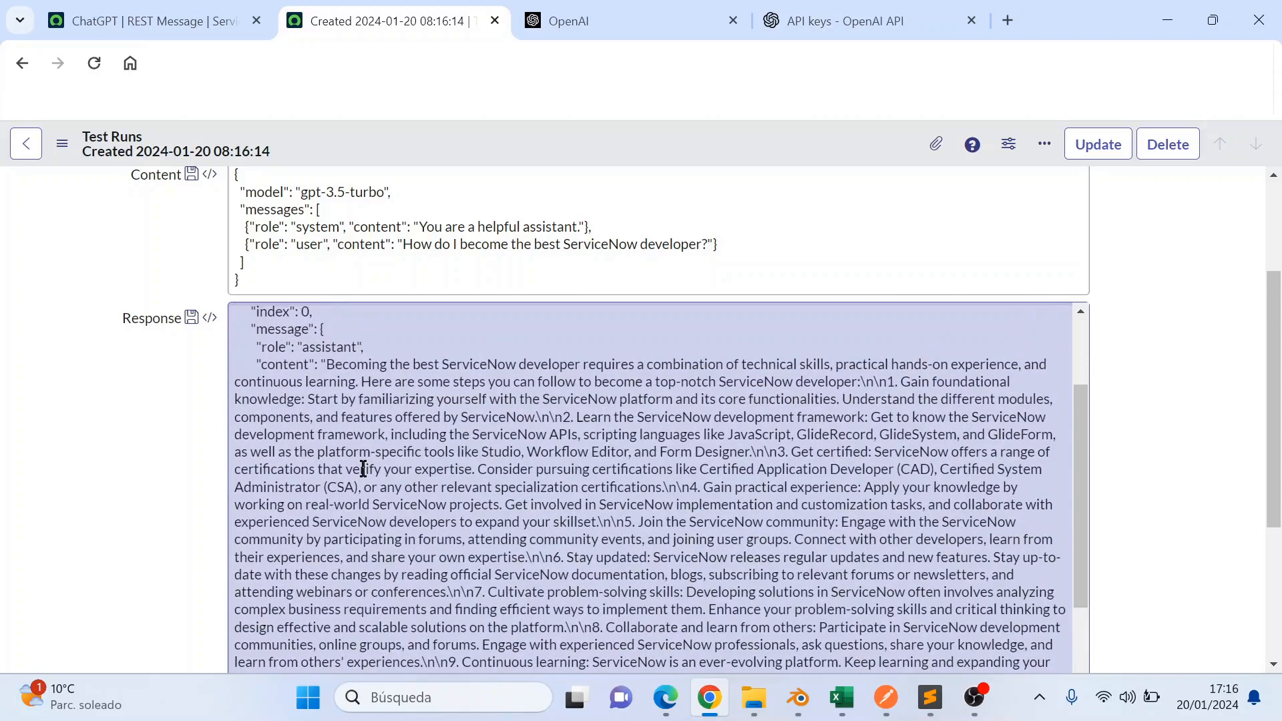
{"action": "scroll", "coordinate": [481, 515], "scroll_direction": "down", "scroll_amount": 5}
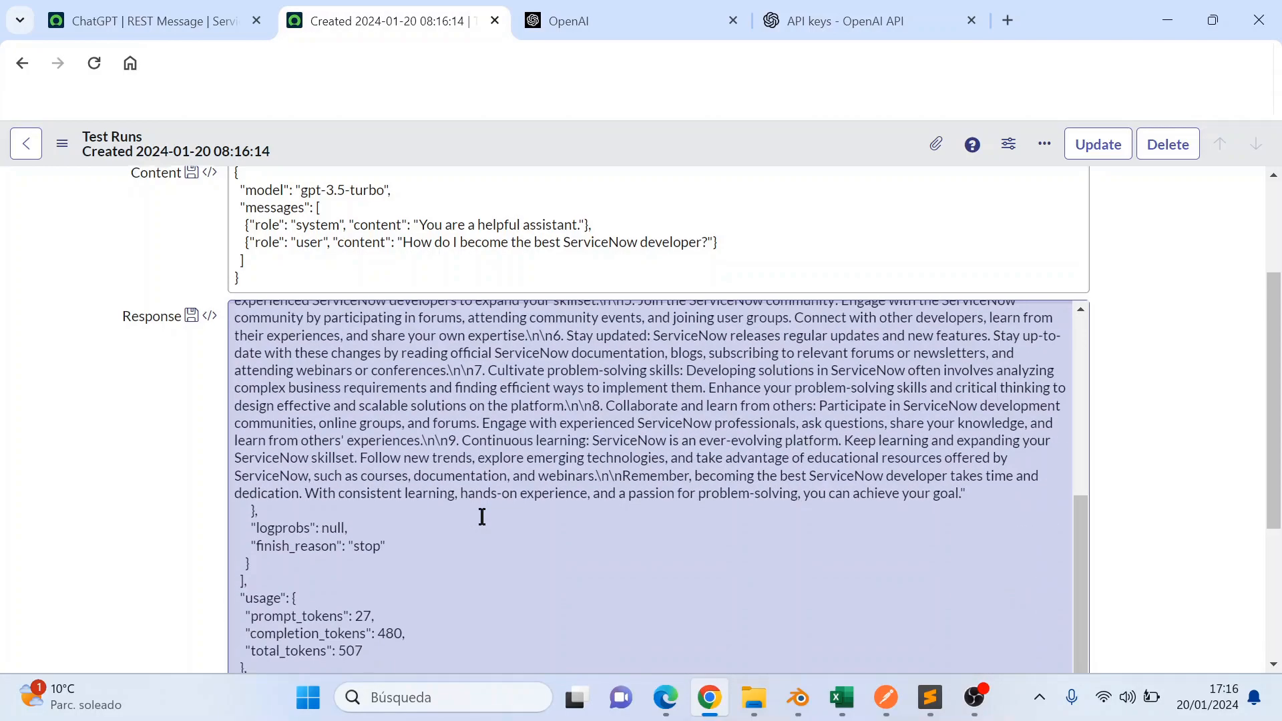
Step: Close the test run tab and open the MainPOST method from the ChatGPT REST Message, at its variable substitutions
{"action": "key", "text": "ctrl+w"}
{"action": "left_click", "coordinate": [459, 537]}
{"action": "scroll", "coordinate": [727, 498], "scroll_direction": "down", "scroll_amount": 5}
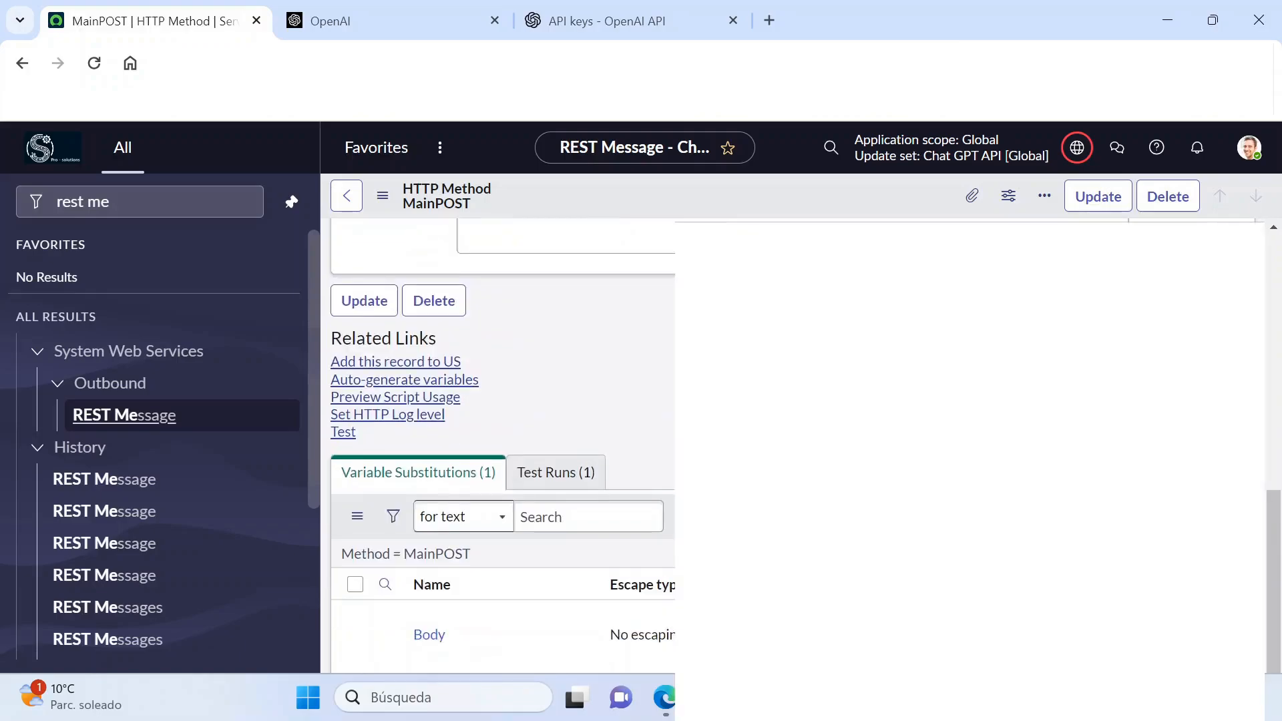
{"action": "scroll", "coordinate": [906, 469], "scroll_direction": "down", "scroll_amount": 7}
Step: Replace the user message's content in Body's test value with "Say me a number bigger that 3" and save it
{"action": "double_click", "coordinate": [970, 518]}
{"action": "scroll", "coordinate": [982, 534], "scroll_direction": "up", "scroll_amount": 2}
{"action": "left_click", "coordinate": [975, 554]}
{"action": "left_click_drag", "start_coordinate": [1069, 568], "coordinate": [1146, 645]}
{"action": "left_click", "coordinate": [955, 621]}
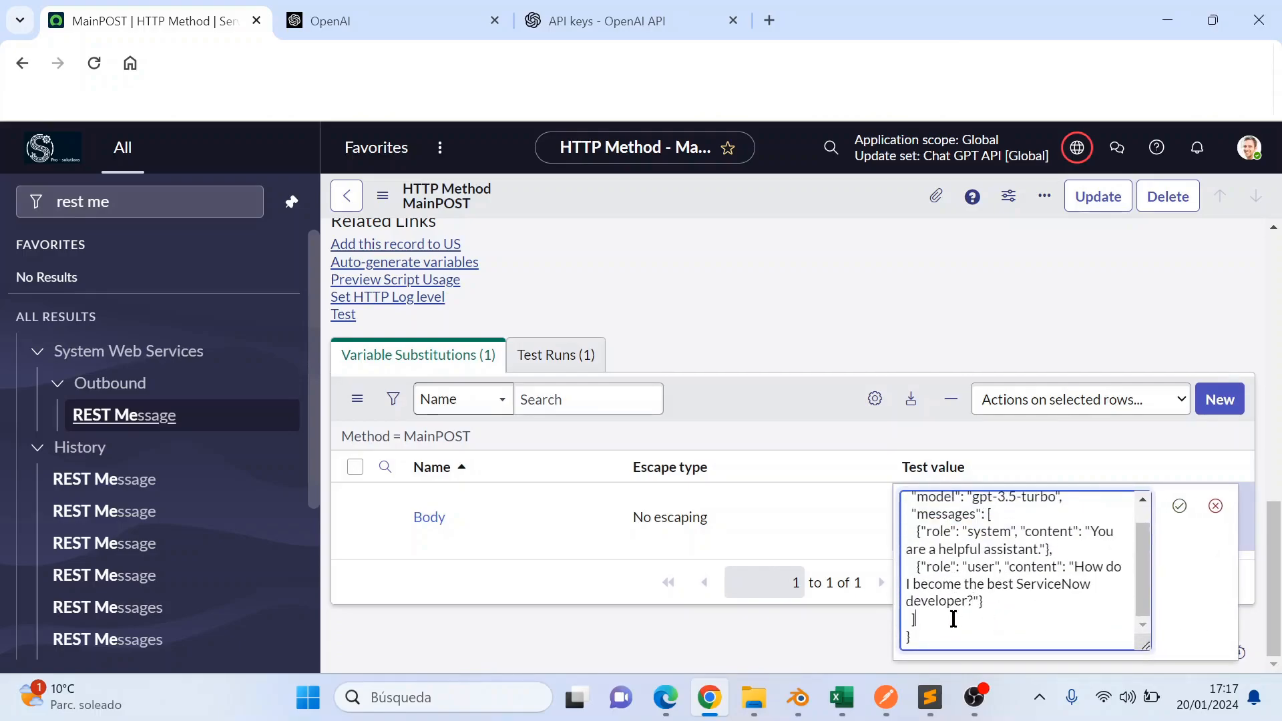
{"action": "left_click_drag", "start_coordinate": [967, 594], "coordinate": [1071, 566]}
{"action": "key", "text": "BackSpace"}
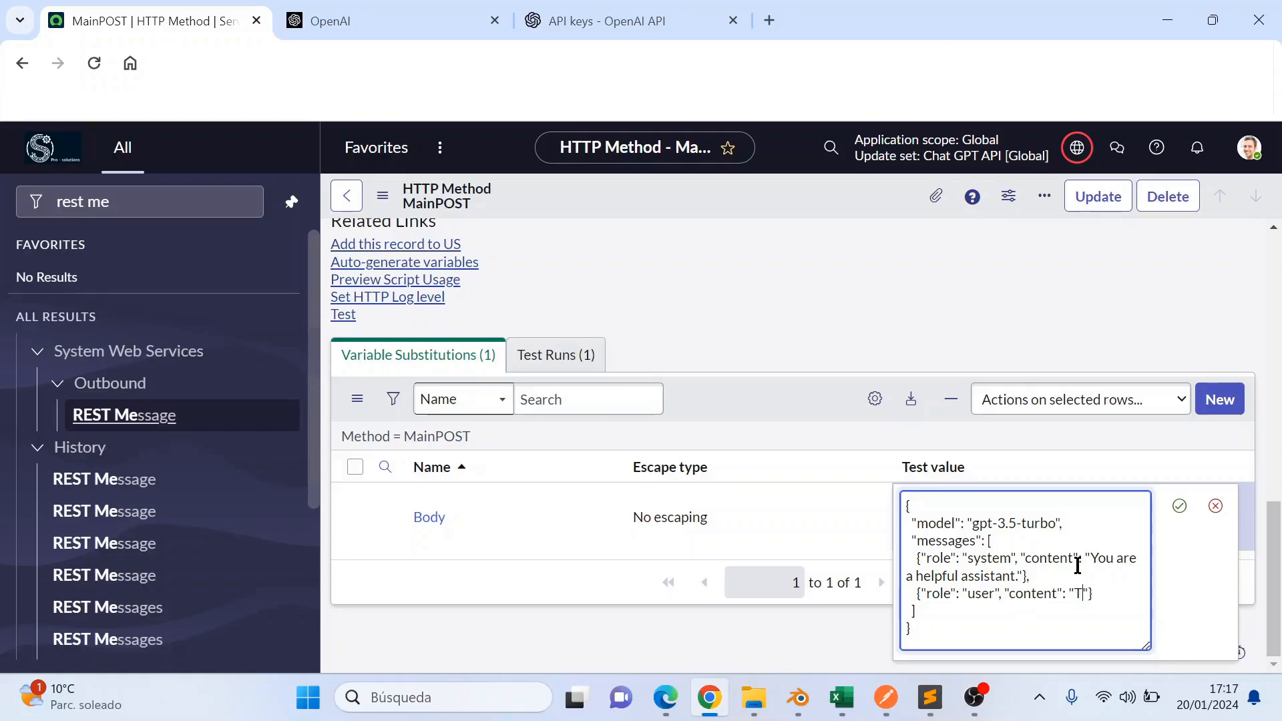
{"action": "type", "text": "Say me a number bigger than 8"}
{"action": "left_click", "coordinate": [1179, 505]}
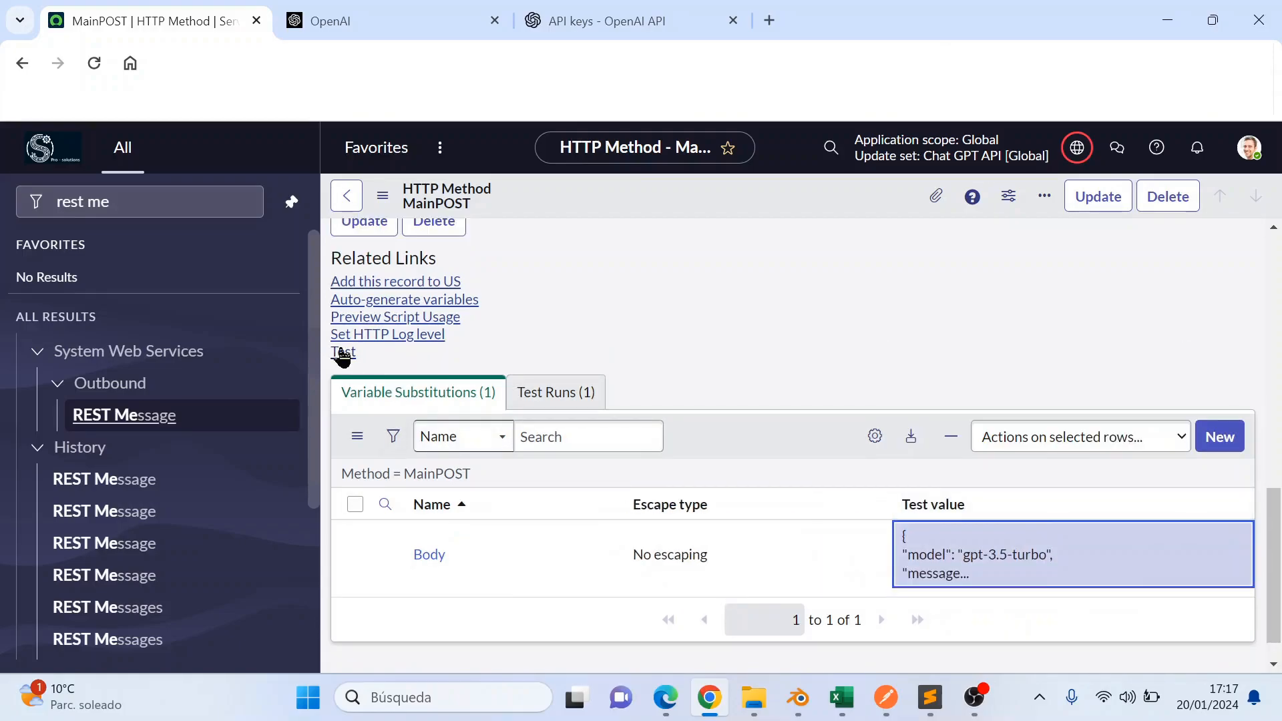
Step: Test MainPOST with the new user message and check the assistant's reply in the response
{"action": "left_click", "coordinate": [343, 354]}
{"action": "scroll", "coordinate": [563, 372], "scroll_direction": "down", "scroll_amount": 3}
{"action": "left_click_drag", "start_coordinate": [482, 566], "coordinate": [596, 575]}
Step: Add a comma after the user message in the test run's content and paste the response's assistant message as a new entry
{"action": "left_click", "coordinate": [838, 347]}
{"action": "left_click", "coordinate": [843, 317]}
{"action": "key", "text": "Return"}
{"action": "key", "text": "BackSpace"}
{"action": "type", "text": ","}
{"action": "key", "text": "Return"}
{"action": "type", "text": "{"}
{"action": "scroll", "coordinate": [521, 571], "scroll_direction": "down", "scroll_amount": 1}
{"action": "left_click_drag", "start_coordinate": [549, 522], "coordinate": [486, 573]}
{"action": "left_click", "coordinate": [467, 309]}
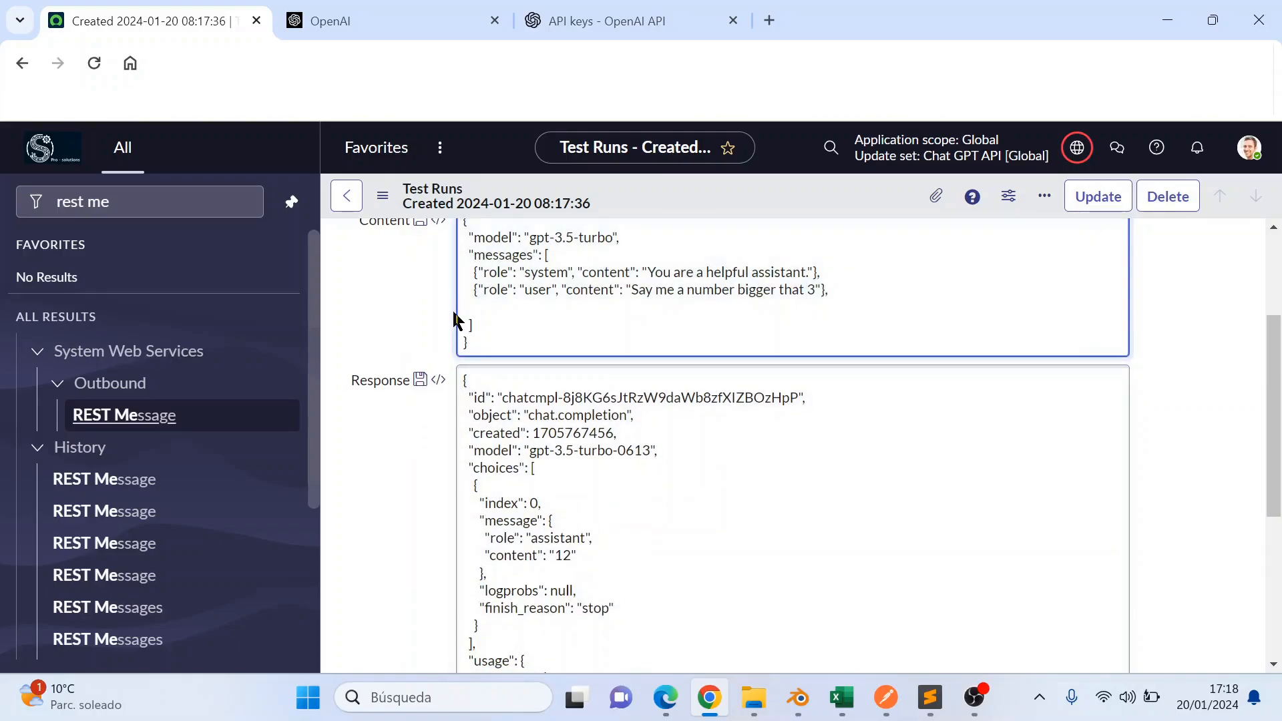
{"action": "key", "text": "ctrl+v"}
Step: Join the pasted assistant message's role, content and closing brace into a single line
{"action": "key", "text": "Delete"}
{"action": "key", "text": "Delete"}
{"action": "key", "text": "End"}
{"action": "left_click", "coordinate": [485, 325], "text": "shift"}
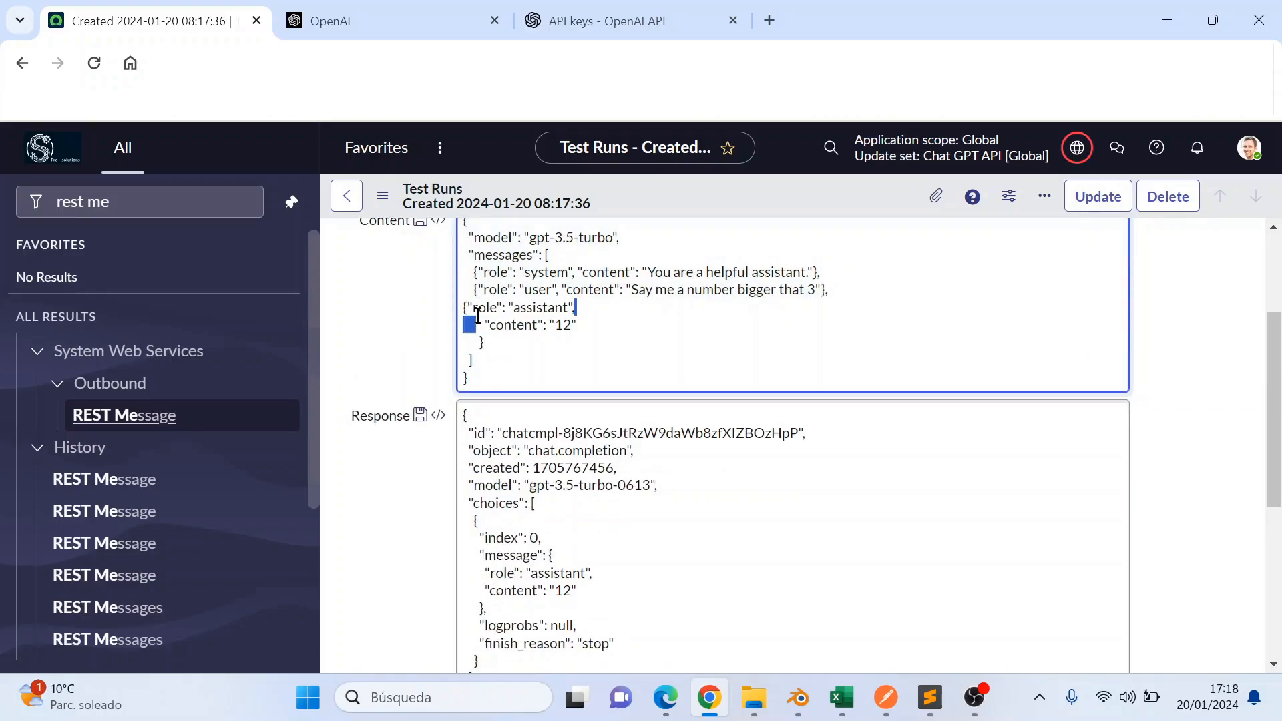
{"action": "key", "text": "Delete"}
{"action": "key", "text": "End"}
{"action": "key", "text": "Delete"}
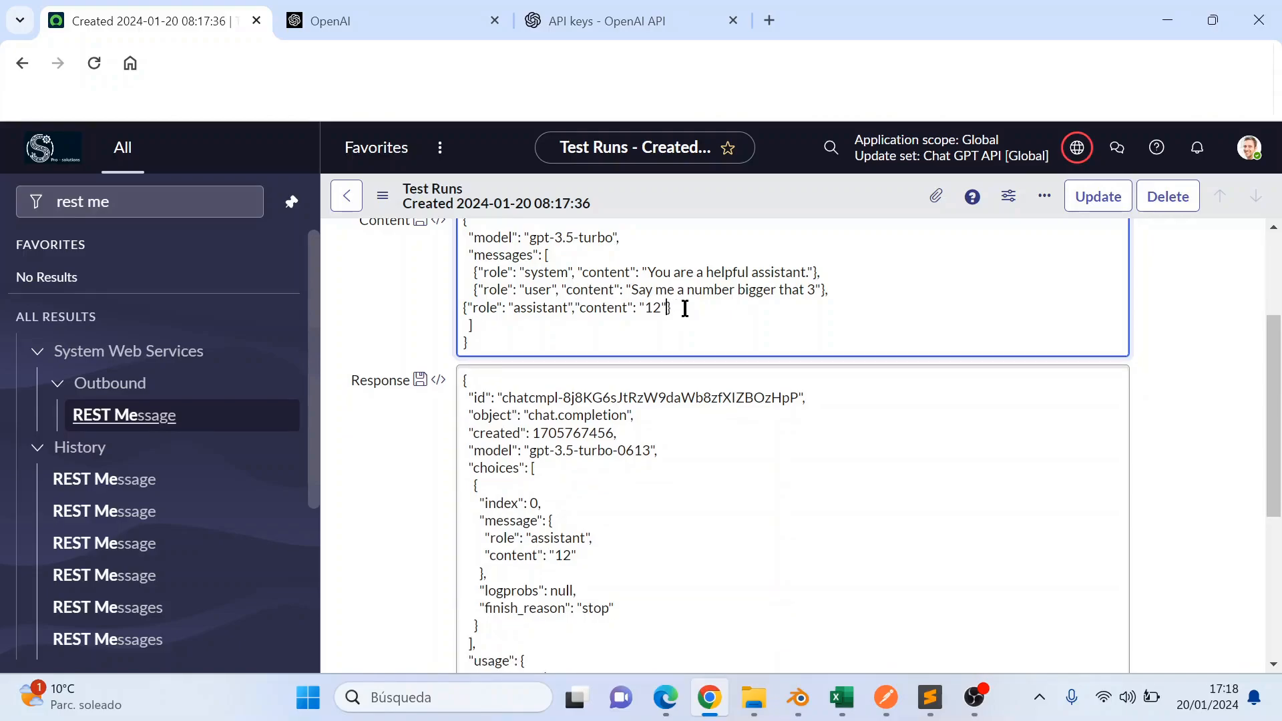
Step: Duplicate the user message below the assistant message and change its content to "and it should be lower than 5"
{"action": "scroll", "coordinate": [547, 347], "scroll_direction": "up", "scroll_amount": 2}
{"action": "key", "text": "Return"}
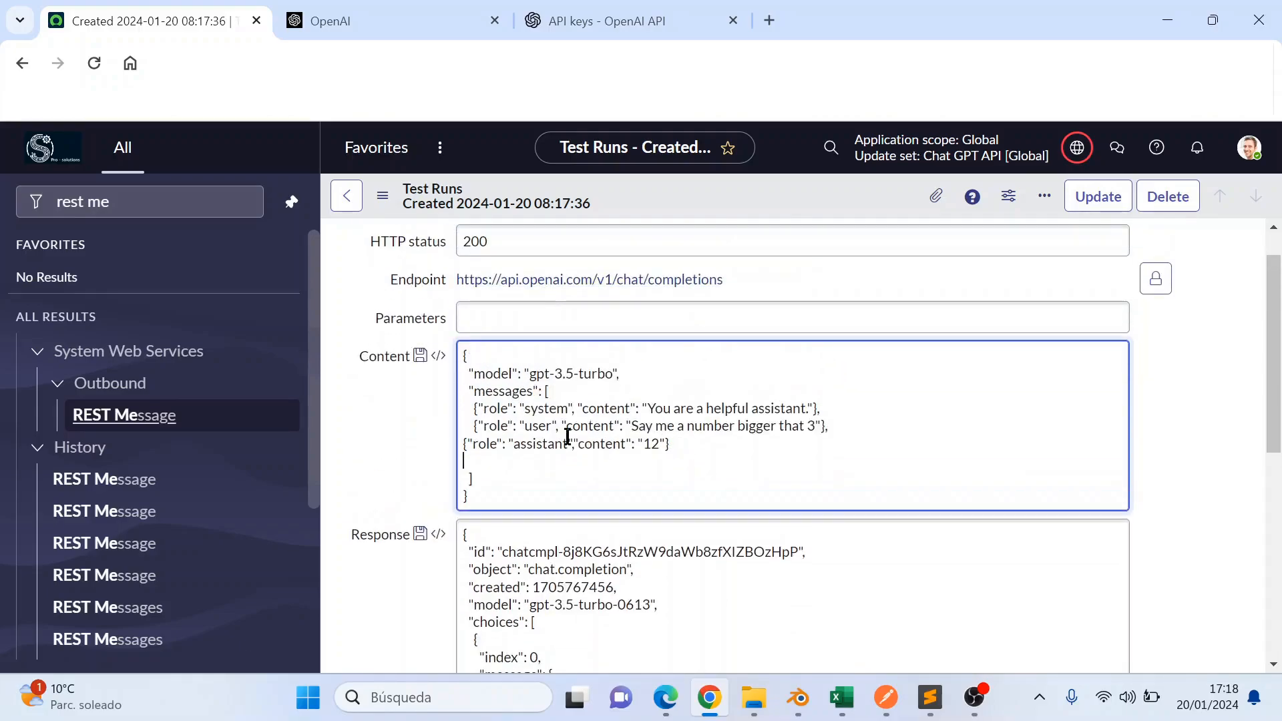
{"action": "left_click_drag", "start_coordinate": [480, 426], "coordinate": [829, 426]}
{"action": "key", "text": "ctrl+c"}
{"action": "left_click", "coordinate": [688, 455]}
{"action": "key", "text": "ctrl+v"}
{"action": "left_click_drag", "start_coordinate": [622, 461], "coordinate": [766, 468]}
{"action": "type", "text": "S"}
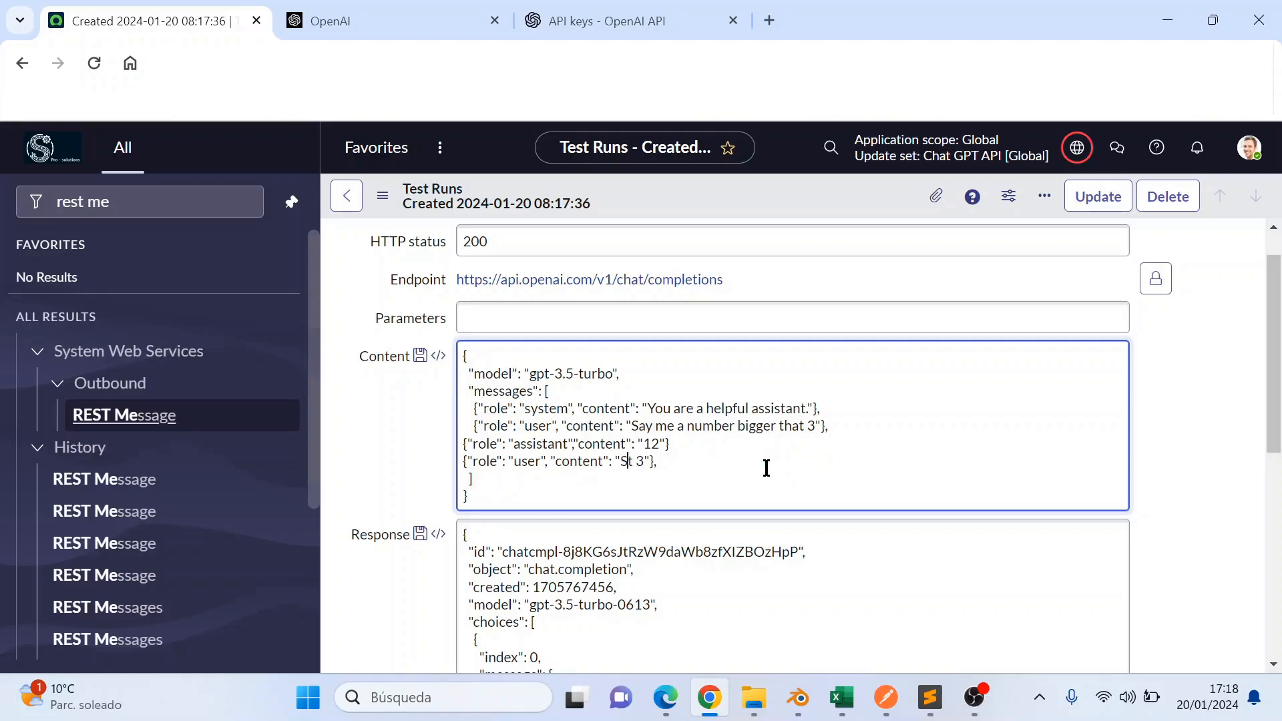
{"action": "type", "text": "and lower"}
{"action": "type", "text": "d be lower than 5"}
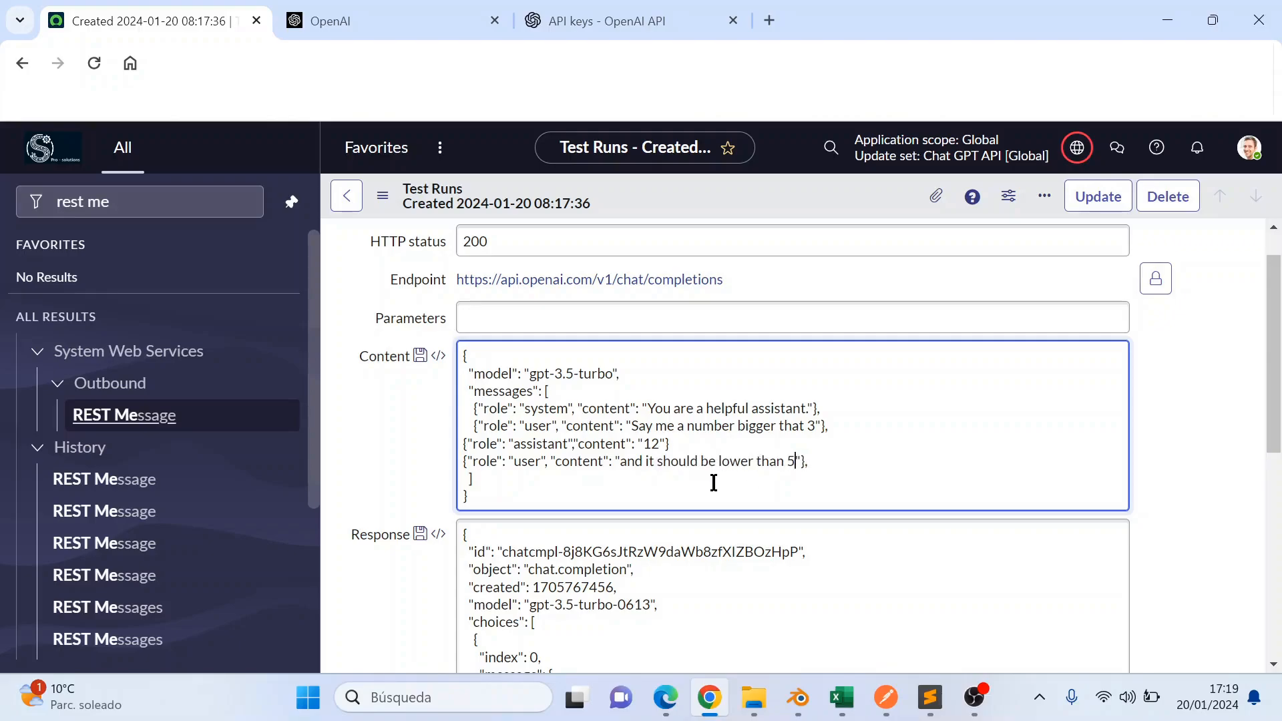
Step: Copy the test run's entire edited content and return to the MainPOST method record
{"action": "scroll", "coordinate": [730, 481], "scroll_direction": "down", "scroll_amount": 1}
{"action": "key", "text": "ctrl+a"}
{"action": "right_click", "coordinate": [22, 63]}
{"action": "left_click", "coordinate": [92, 136]}
{"action": "left_click", "coordinate": [698, 193]}
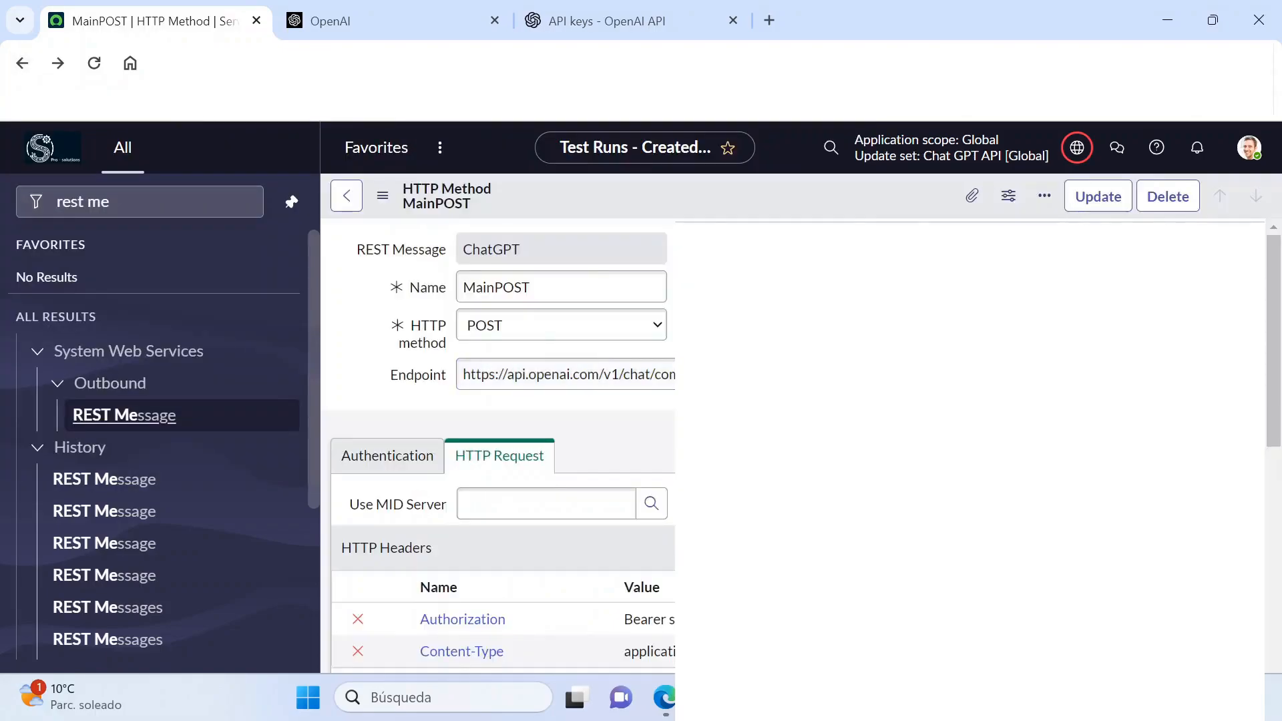
Step: Replace Body's test value with the copied four-message conversation and run the MainPOST test
{"action": "scroll", "coordinate": [765, 460], "scroll_direction": "down", "scroll_amount": 10}
{"action": "left_click", "coordinate": [942, 521]}
{"action": "triple_click", "coordinate": [942, 521]}
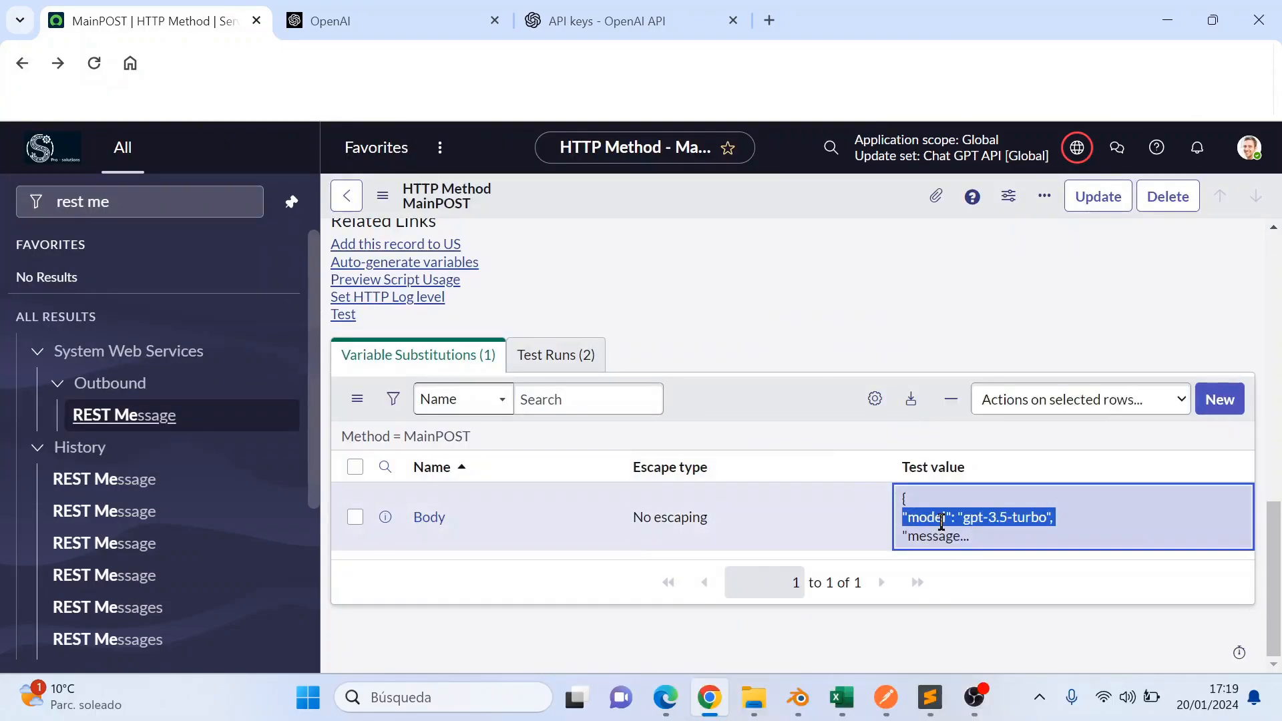
{"action": "scroll", "coordinate": [961, 522], "scroll_direction": "down", "scroll_amount": 2}
{"action": "left_click", "coordinate": [798, 515]}
{"action": "left_click", "coordinate": [344, 354]}
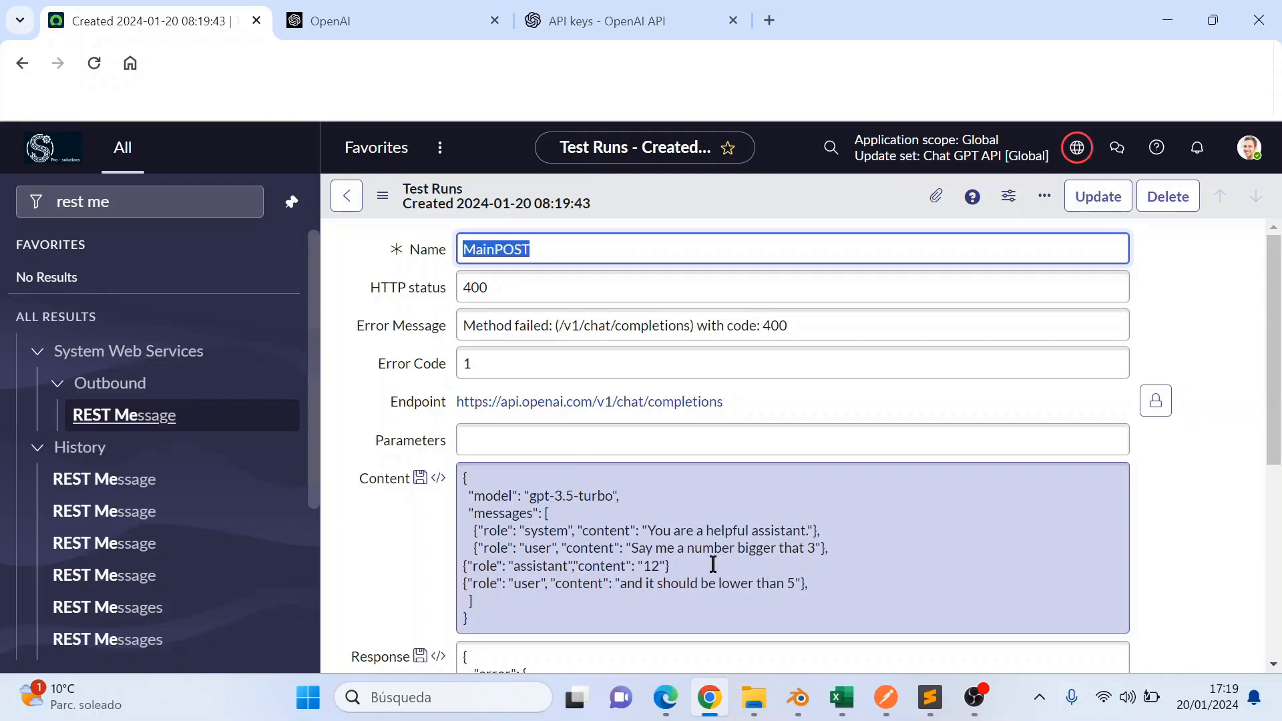
Step: Fix the JSON in Body's test value by adding a comma after the assistant message and removing the last user message's trailing comma
{"action": "left_click", "coordinate": [23, 63]}
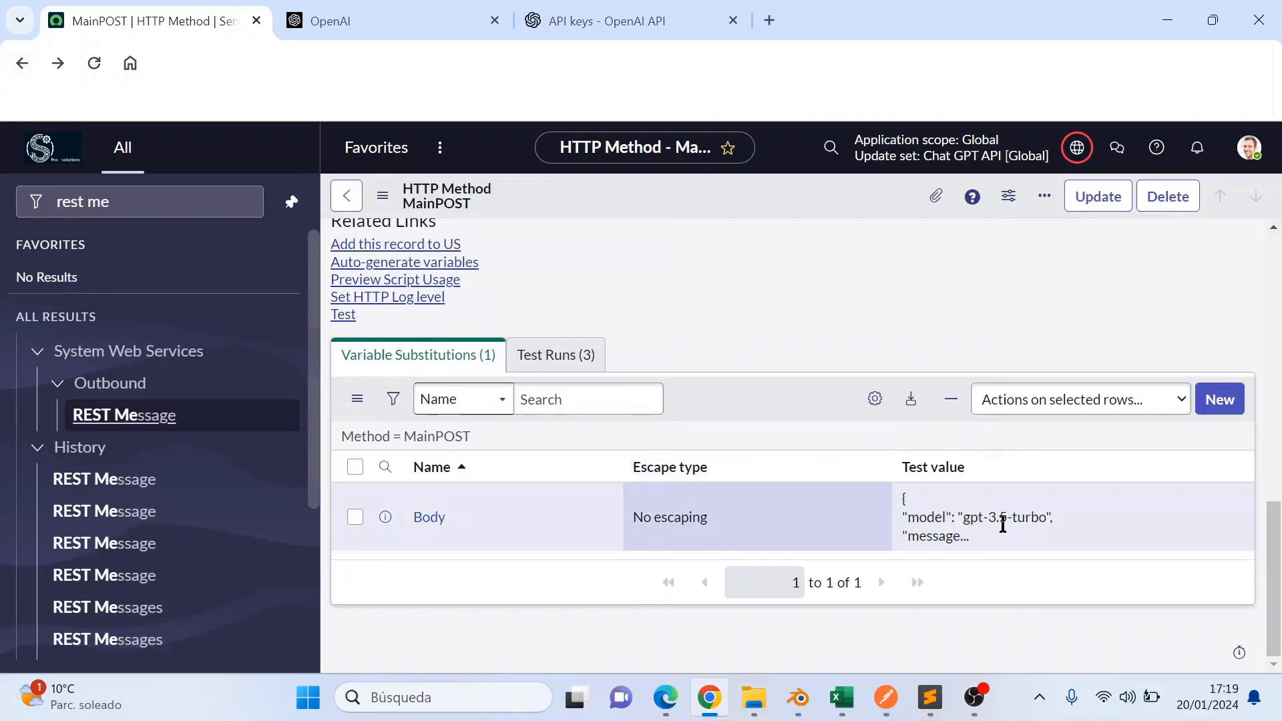
{"action": "double_click", "coordinate": [999, 524]}
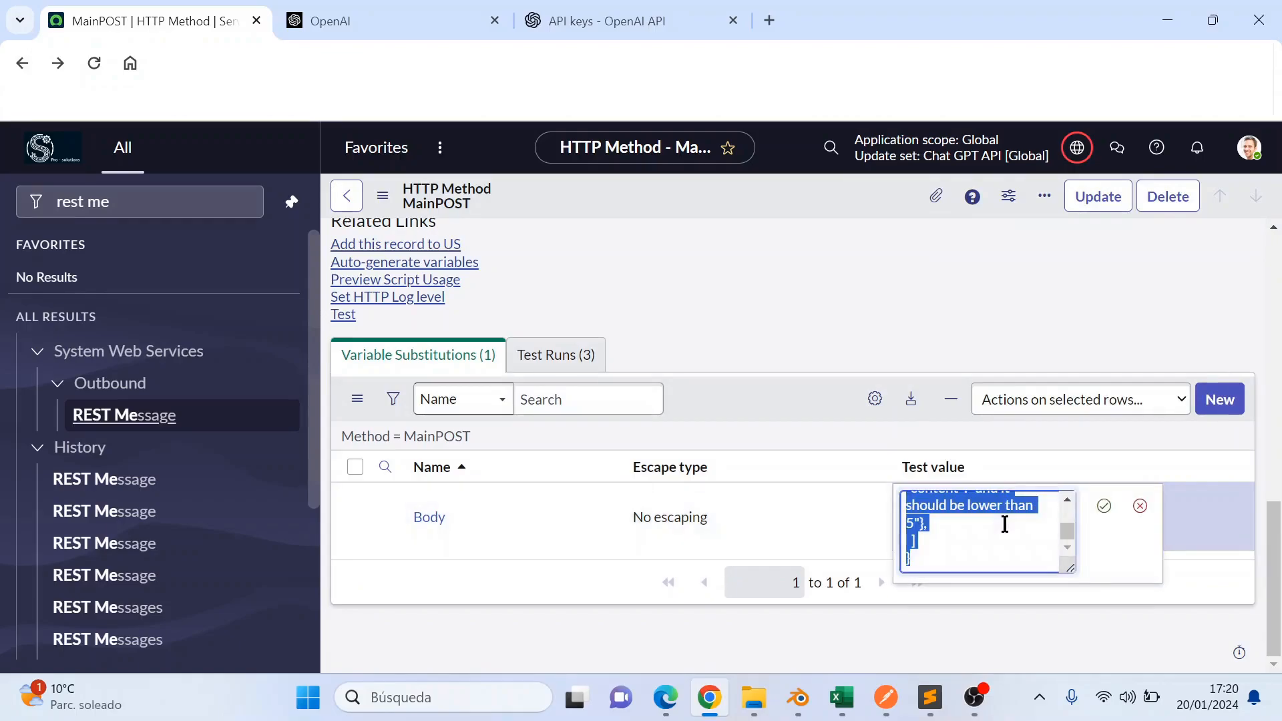
{"action": "left_click", "coordinate": [1026, 535]}
{"action": "scroll", "coordinate": [1026, 535], "scroll_direction": "up", "scroll_amount": 3}
{"action": "scroll", "coordinate": [1026, 535], "scroll_direction": "down", "scroll_amount": 1}
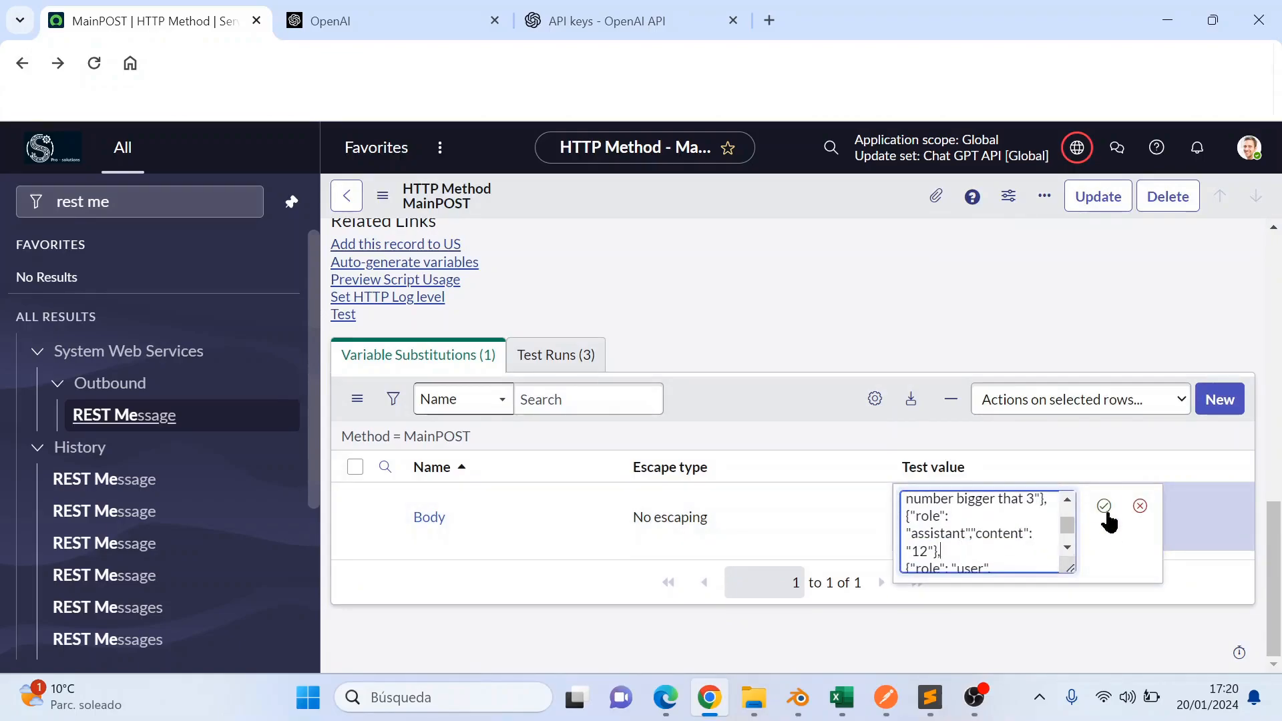
{"action": "left_click", "coordinate": [1104, 506]}
Step: Rerun the MainPOST test with the corrected conversation and examine the assistant message in the response
{"action": "left_click", "coordinate": [347, 356]}
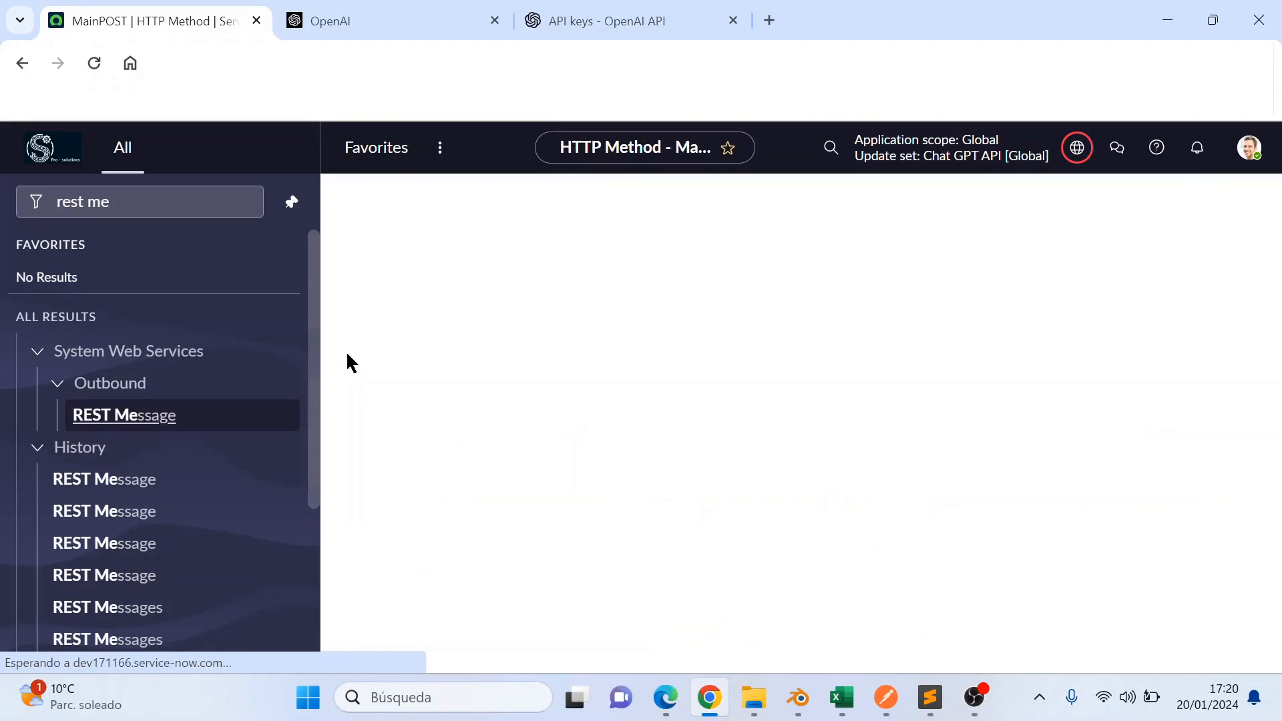
{"action": "scroll", "coordinate": [346, 364], "scroll_direction": "down", "scroll_amount": 3}
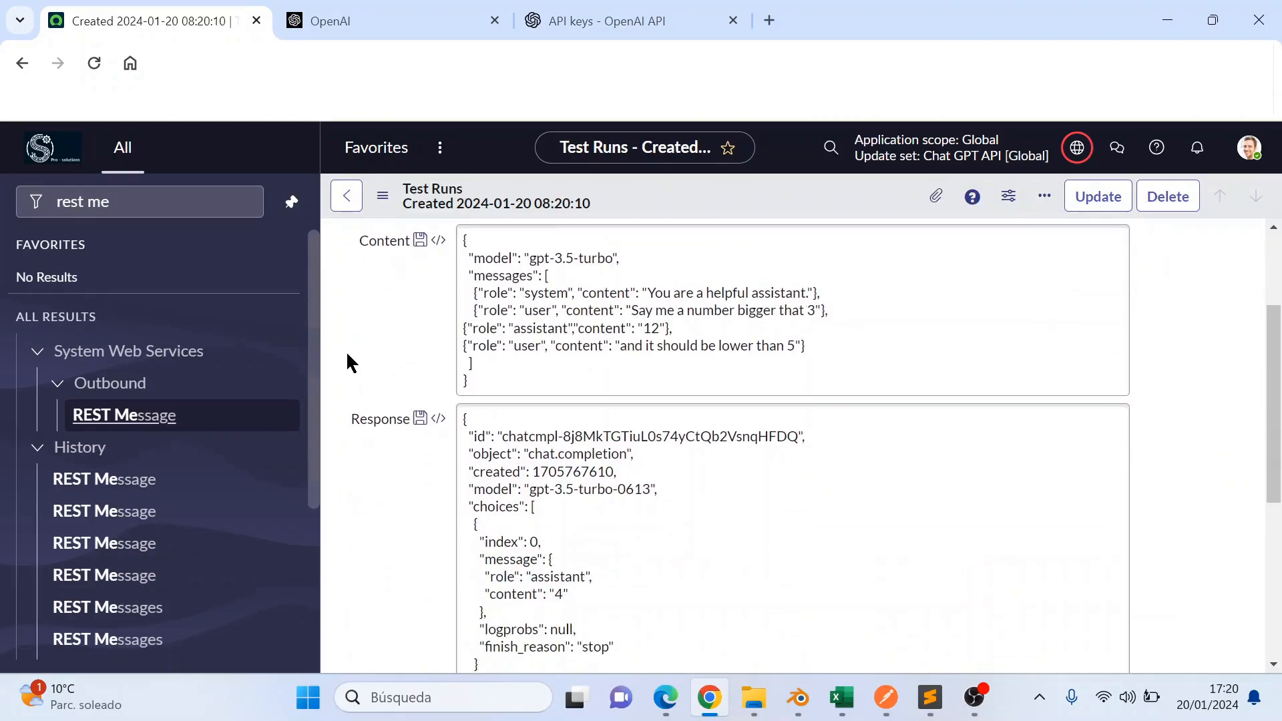
{"action": "left_click_drag", "start_coordinate": [514, 573], "coordinate": [476, 493]}
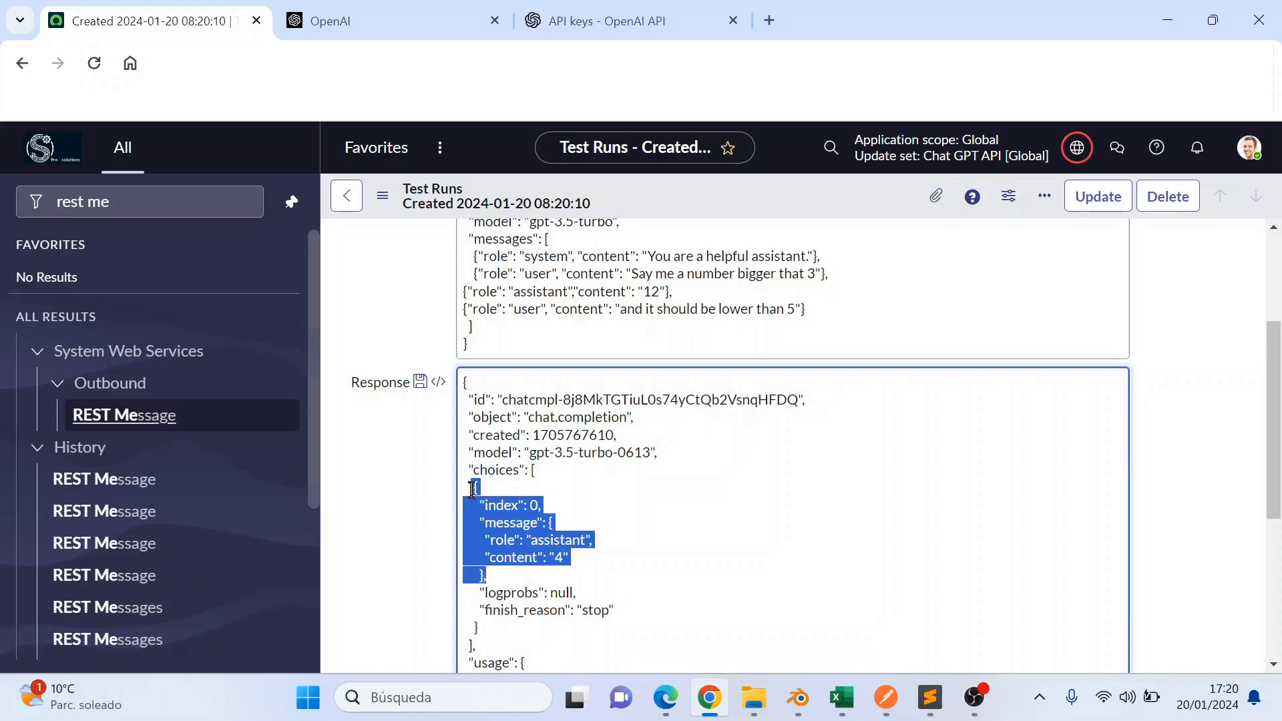
{"action": "scroll", "coordinate": [586, 596], "scroll_direction": "down", "scroll_amount": 5}
{"action": "scroll", "coordinate": [586, 598], "scroll_direction": "up", "scroll_amount": 3}
{"action": "scroll", "coordinate": [583, 593], "scroll_direction": "up", "scroll_amount": 3}
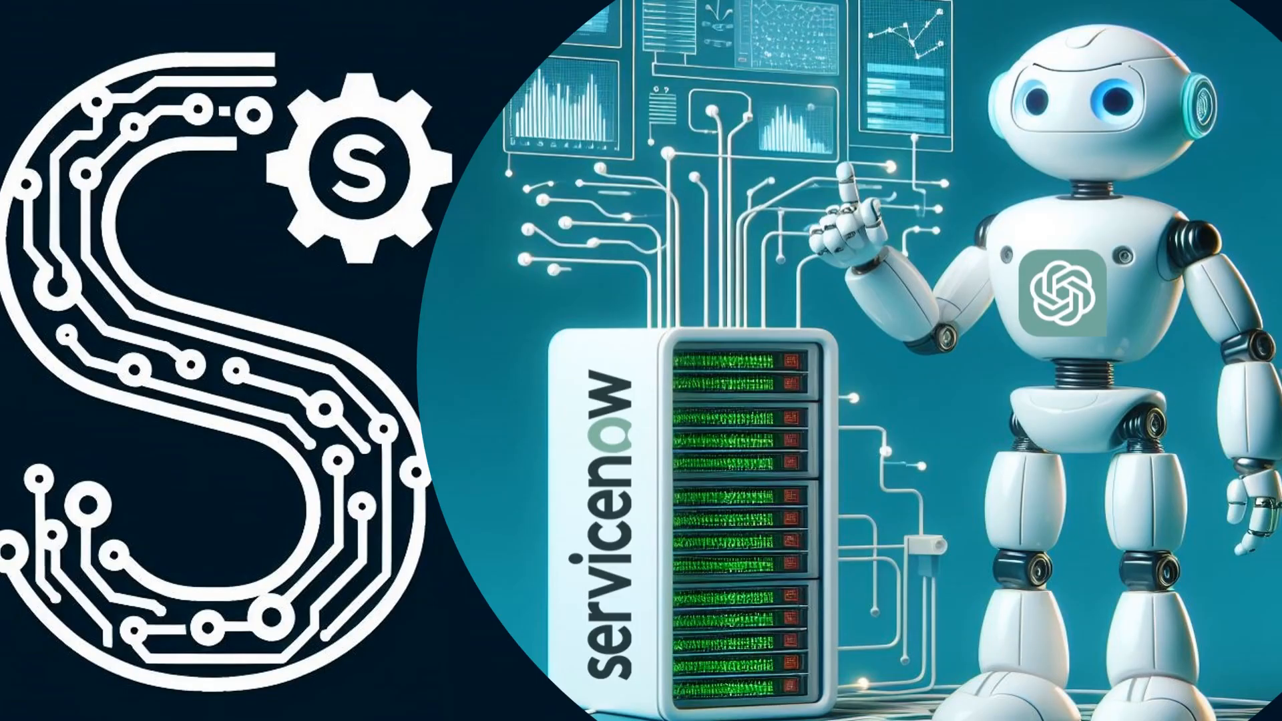